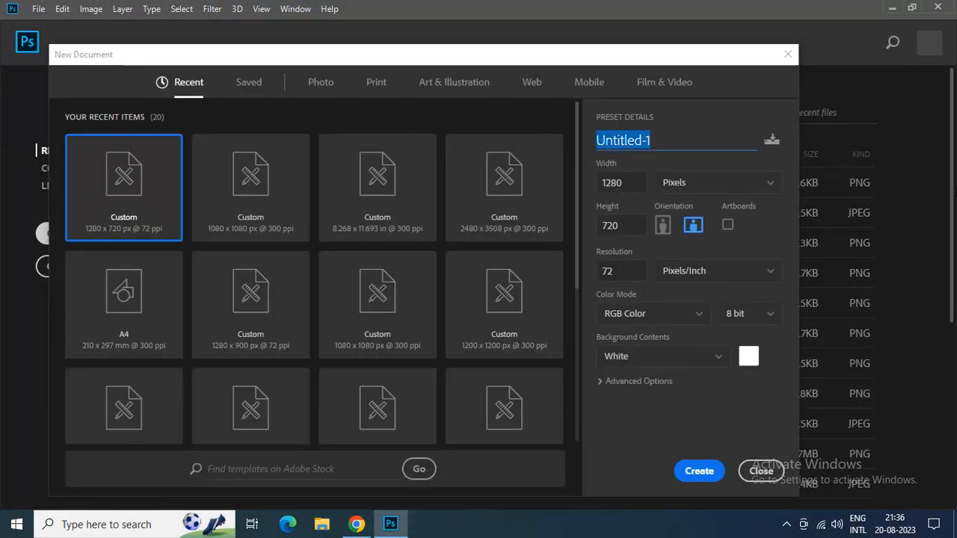
Create a 1080 × 1080 pixel document at 72 pixels/inch named Social Media Poster Design.
text(Social)
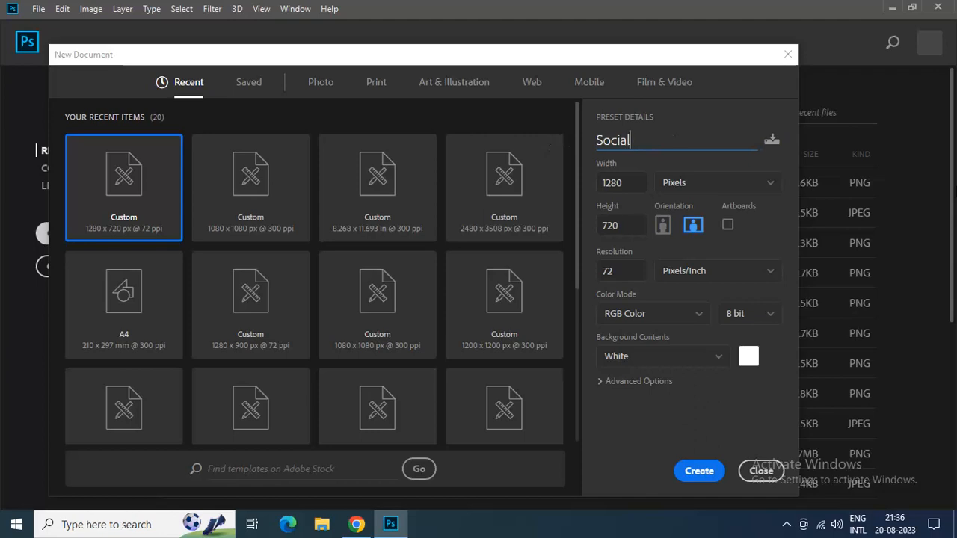
text( Media Poster Design)
click(621, 182)
text(1080)
key(Tab)
text(1080)
key(Tab)
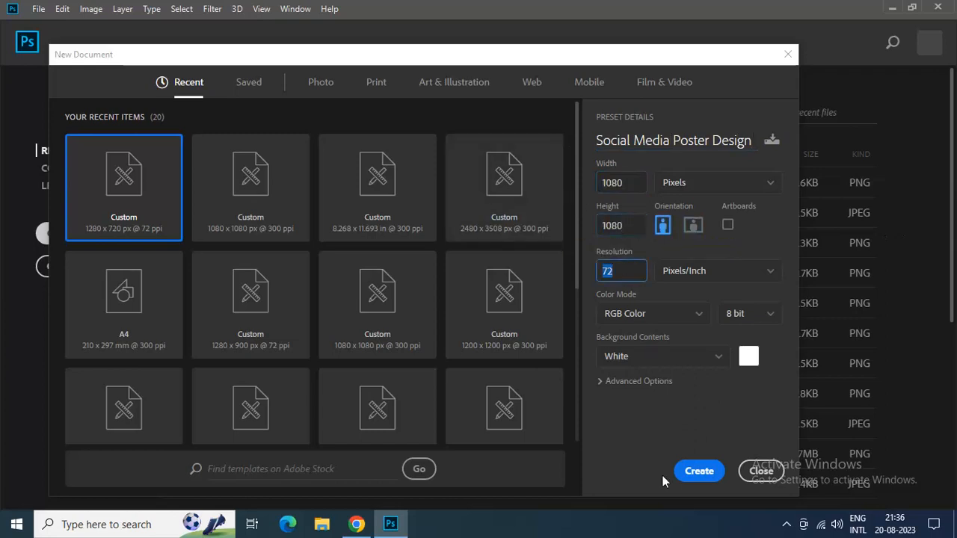
key(Return)
click(787, 524)
click(478, 531)
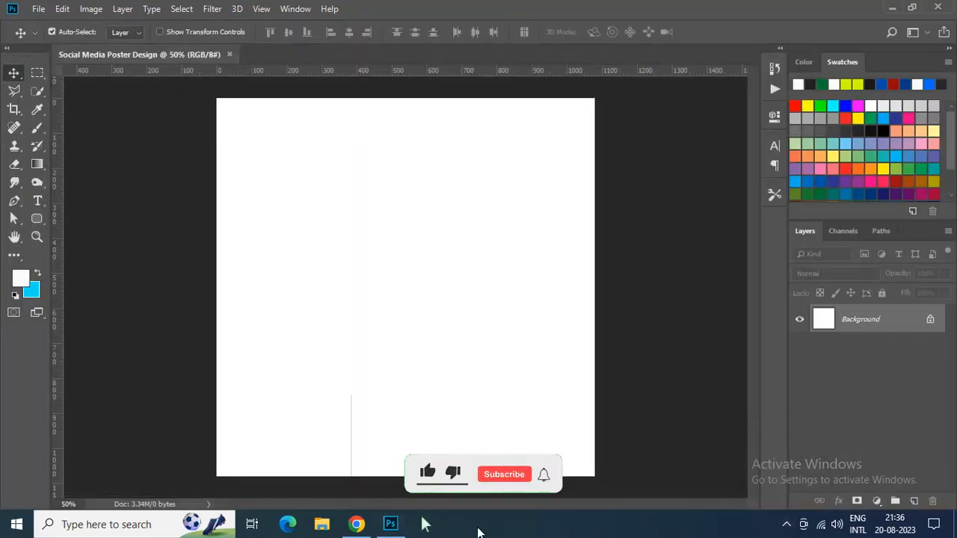
Convert the locked Background into a regular layer with the default name Layer 0.
double_click(852, 320)
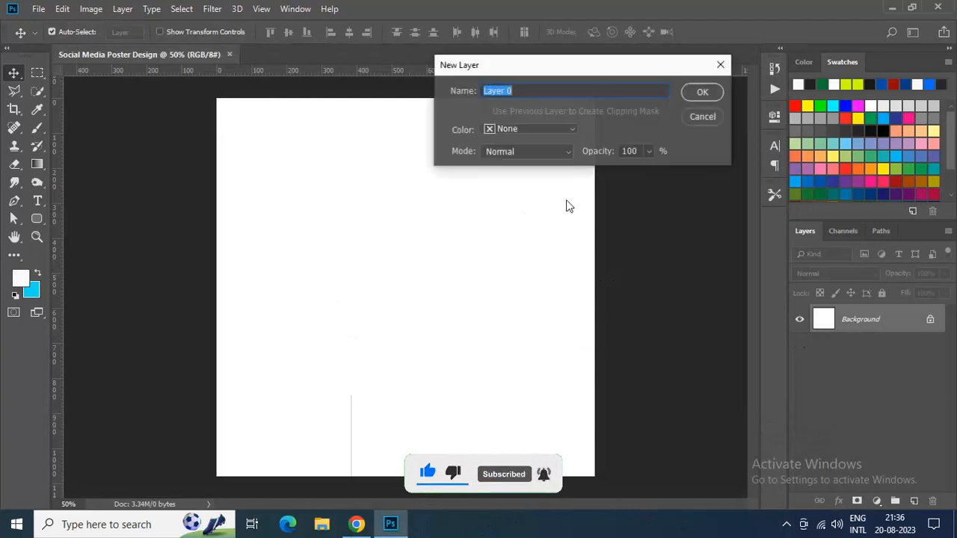
click(686, 95)
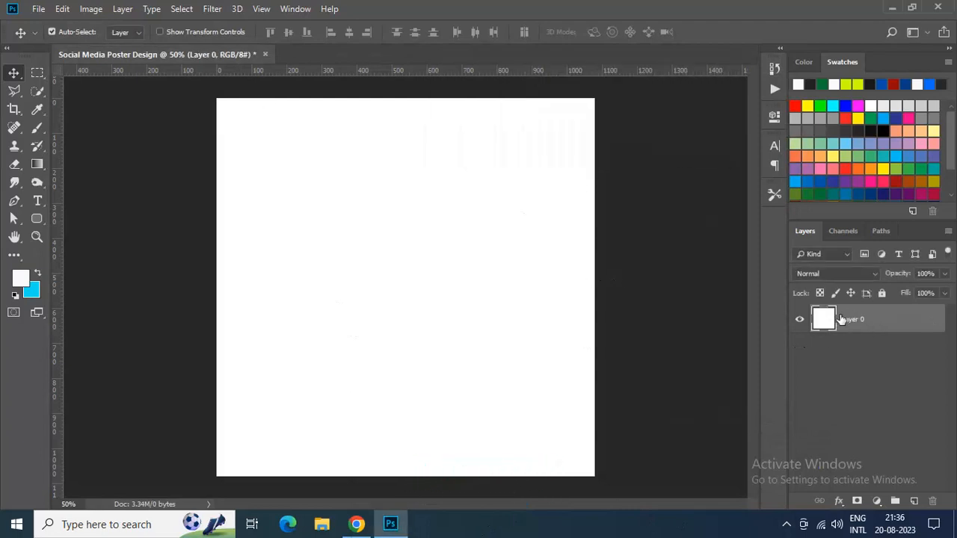
Open the images pngegg (5), pngegg (6) and pngegg (7) together from the Downloads folder.
click(39, 9)
click(218, 58)
key(ctrl+o)
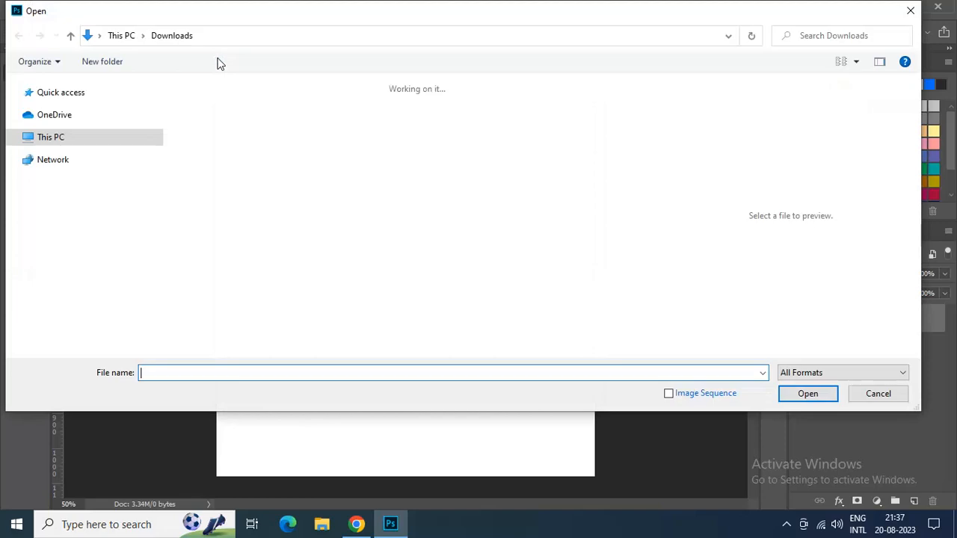
click(210, 103)
shift+click(210, 133)
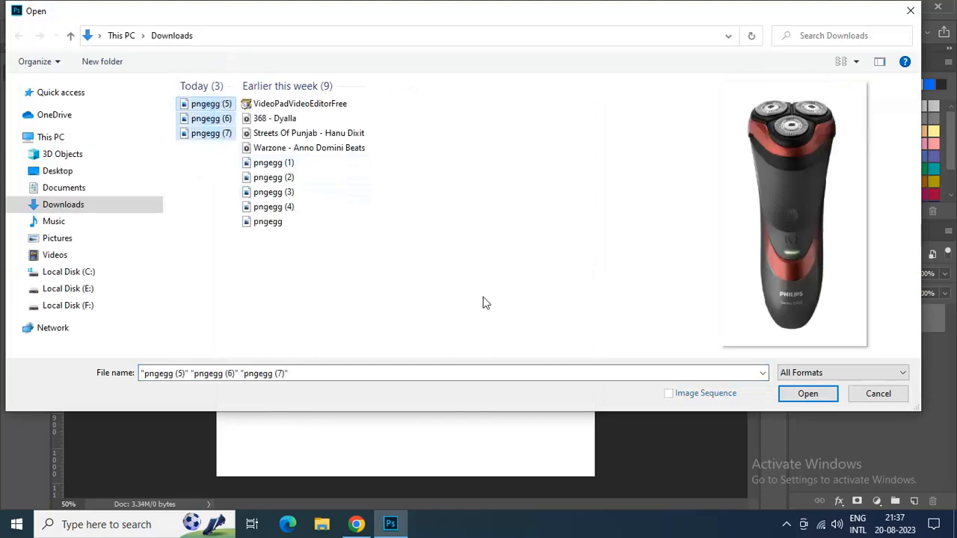
click(790, 393)
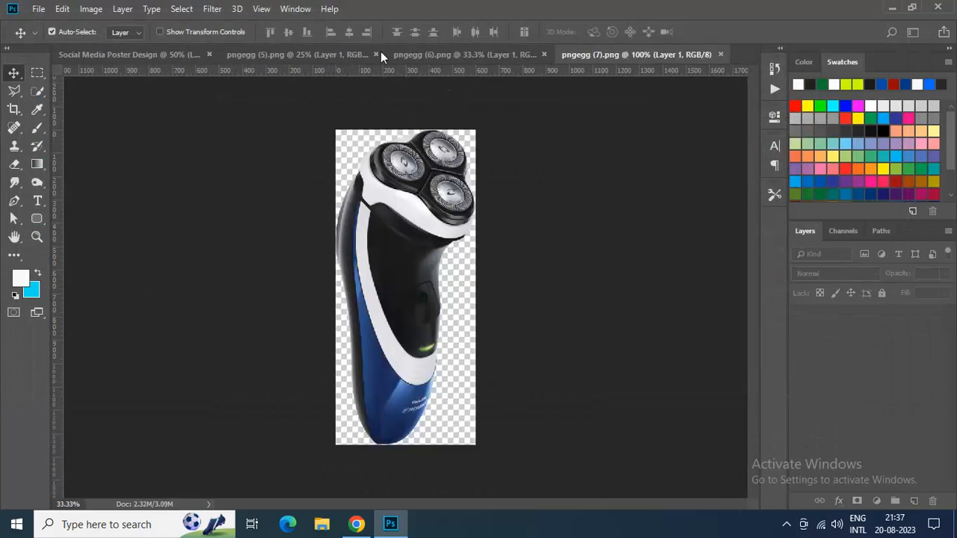
Copy the red and black shaver from pngegg (5).png into the Social Media Poster Design document.
click(322, 57)
click(163, 59)
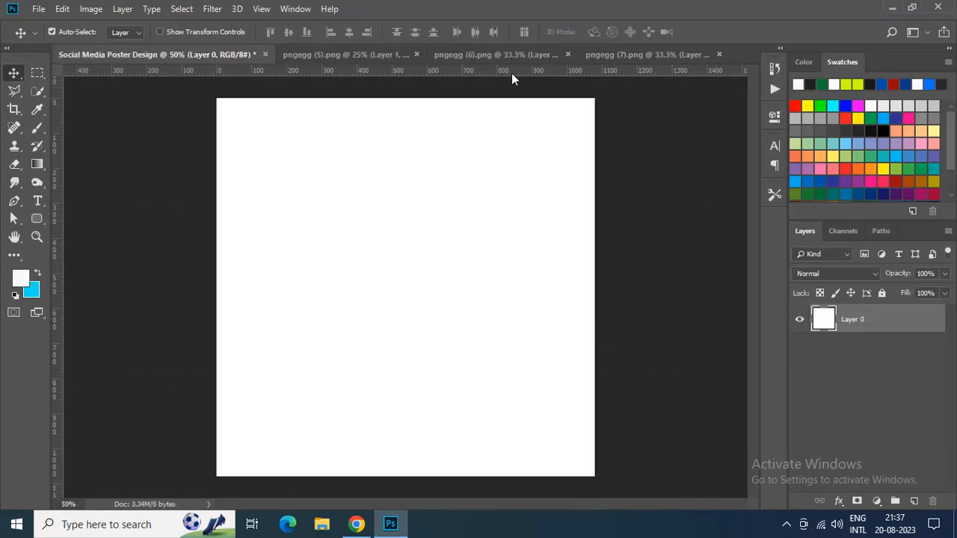
click(603, 56)
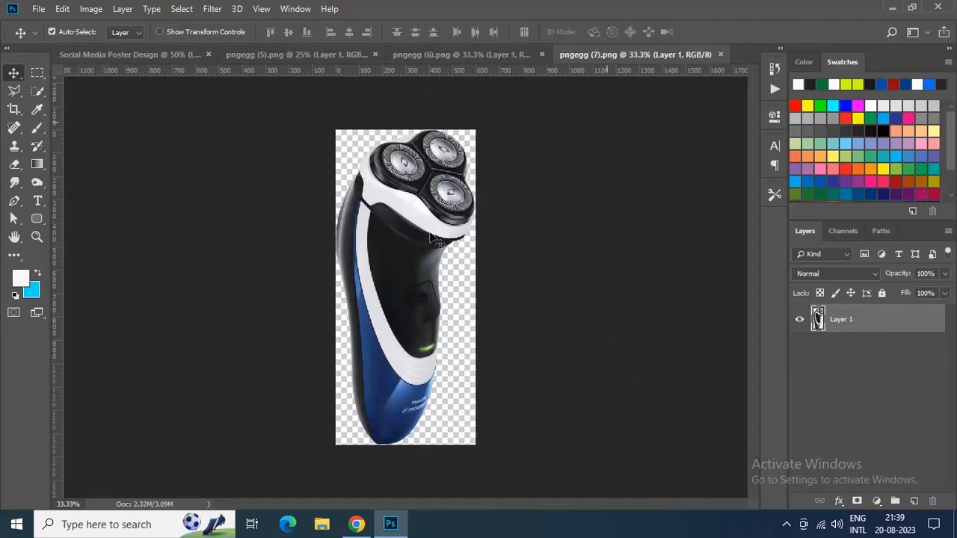
click(447, 56)
click(299, 55)
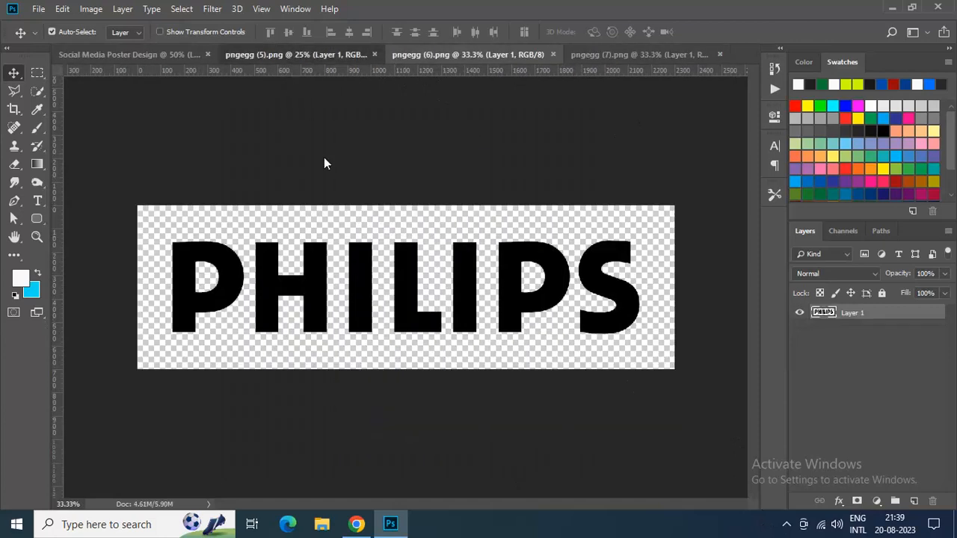
drag(398, 238, 426, 261)
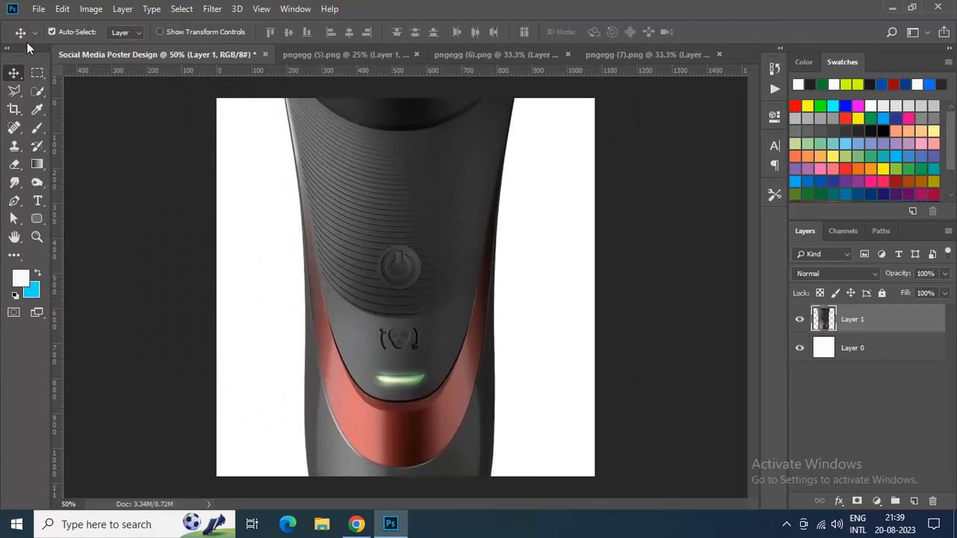
Scale the red shaver down to about 32% with Free Transform and position it near the middle of the canvas.
scroll(142, 123, down, 2)
click(62, 8)
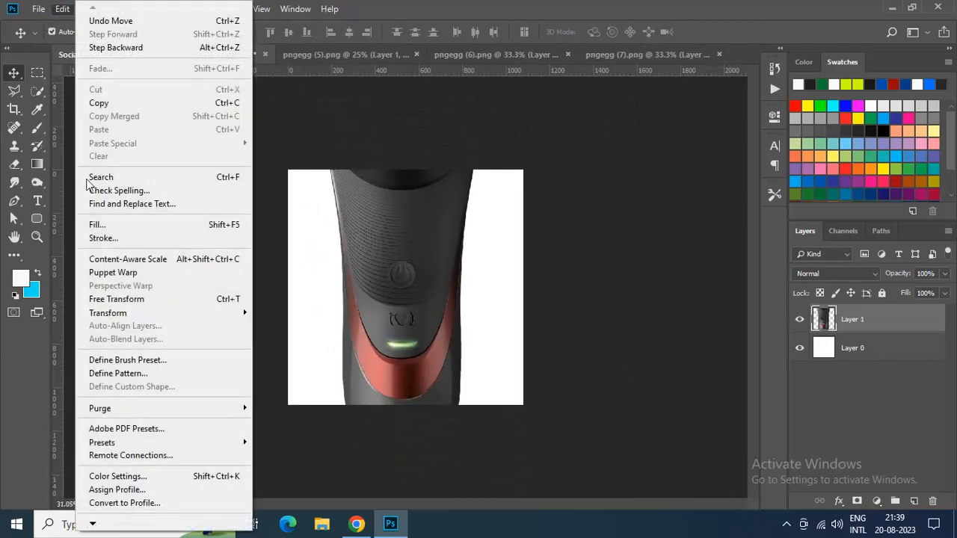
click(119, 299)
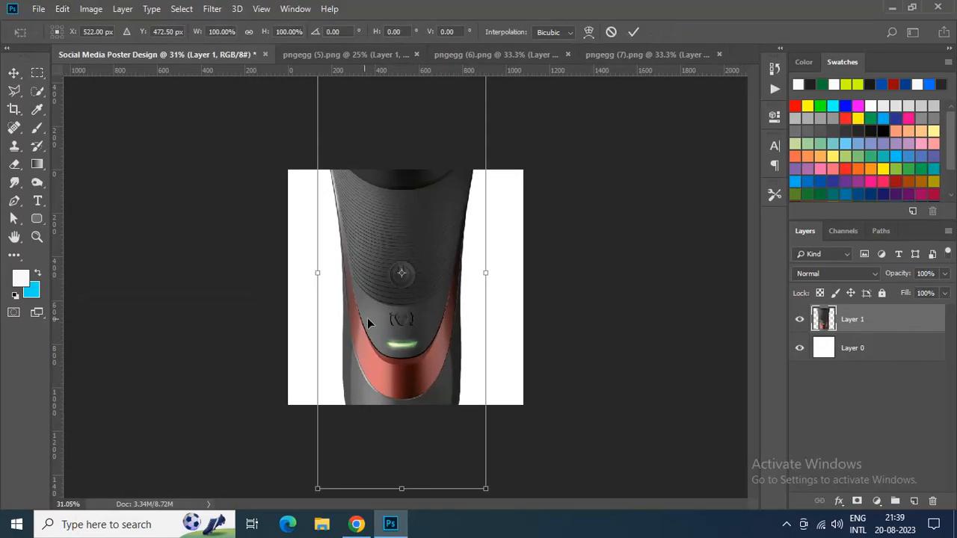
scroll(417, 353, down, 2)
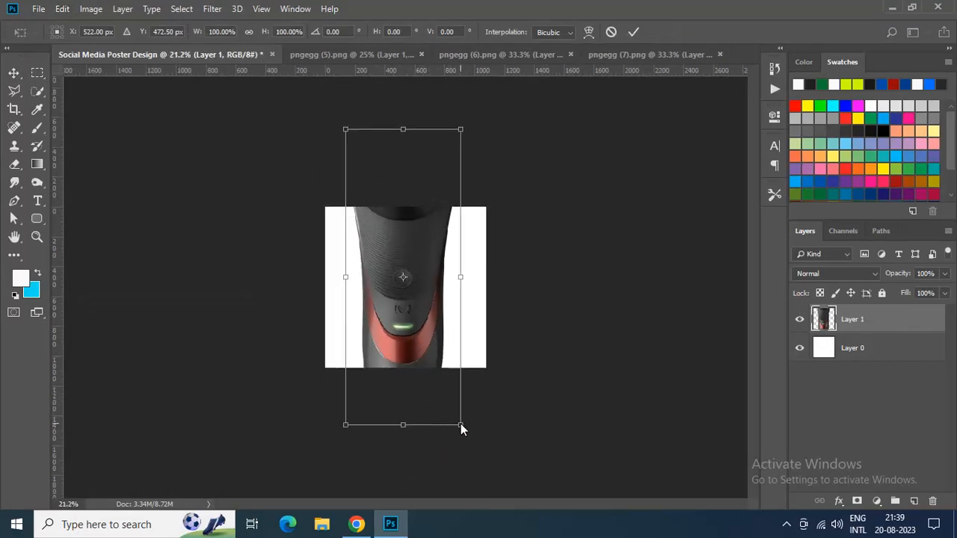
click(62, 9)
click(108, 298)
drag(462, 427, 416, 330)
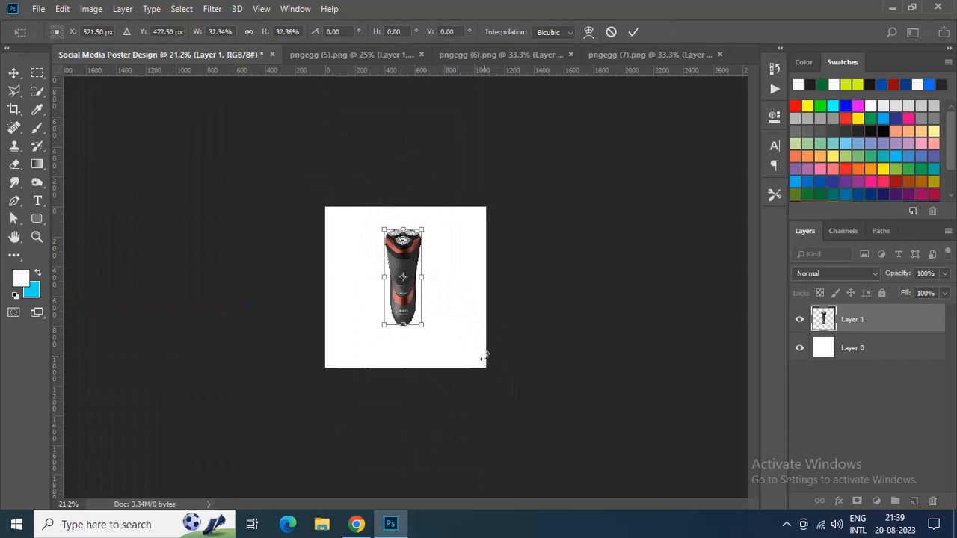
key(Return)
drag(397, 270, 399, 280)
Copy the blue shaver from pngegg (7).png into the poster document, left of the red shaver.
click(500, 54)
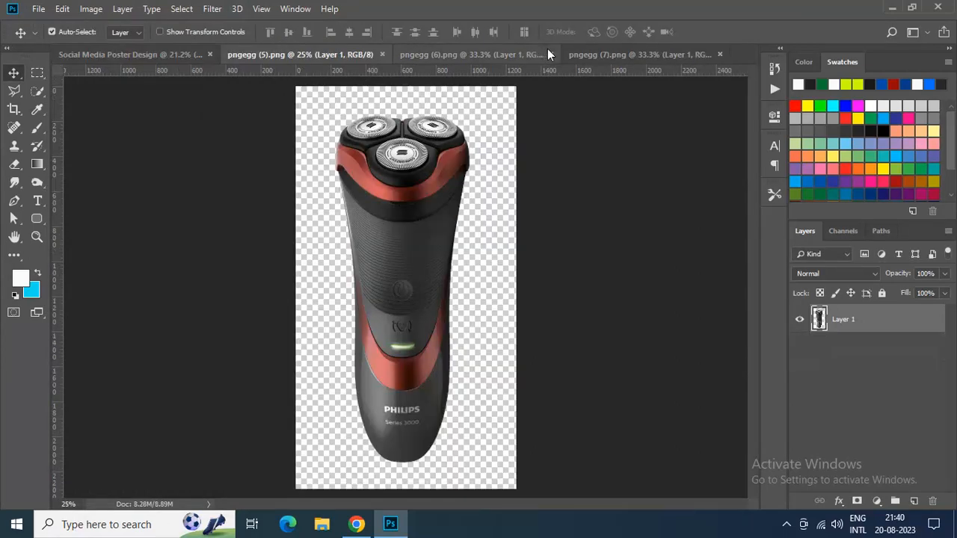
click(607, 56)
drag(432, 254, 312, 270)
drag(342, 238, 374, 267)
Scale the blue shaver to about 49.5% with Free Transform and place it in the canvas's lower-left corner.
click(62, 9)
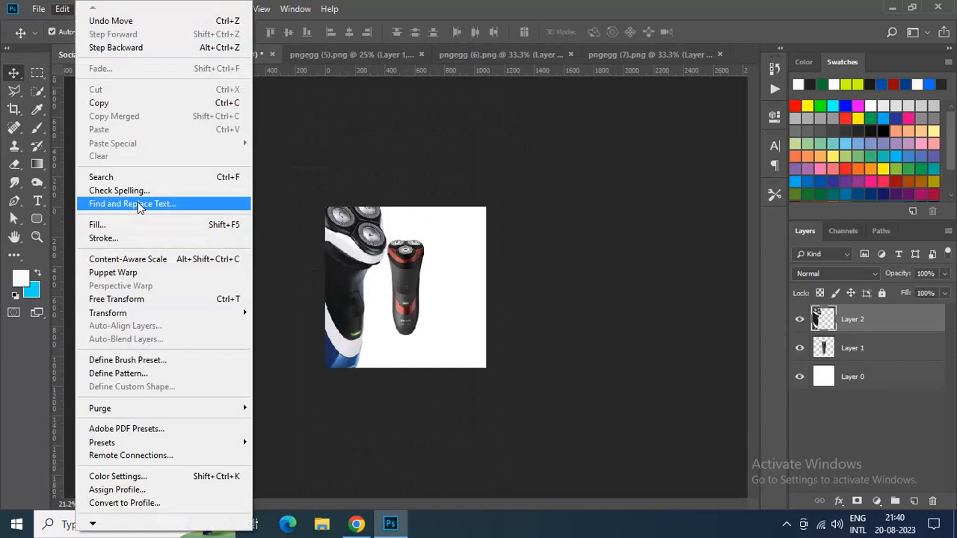
click(126, 300)
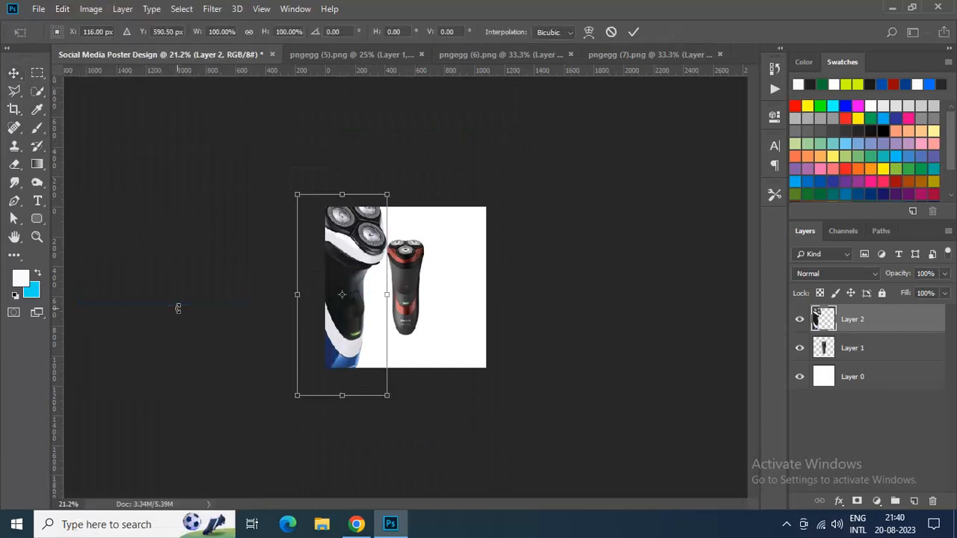
drag(387, 396, 364, 344)
drag(345, 305, 370, 303)
key(ctrl+0)
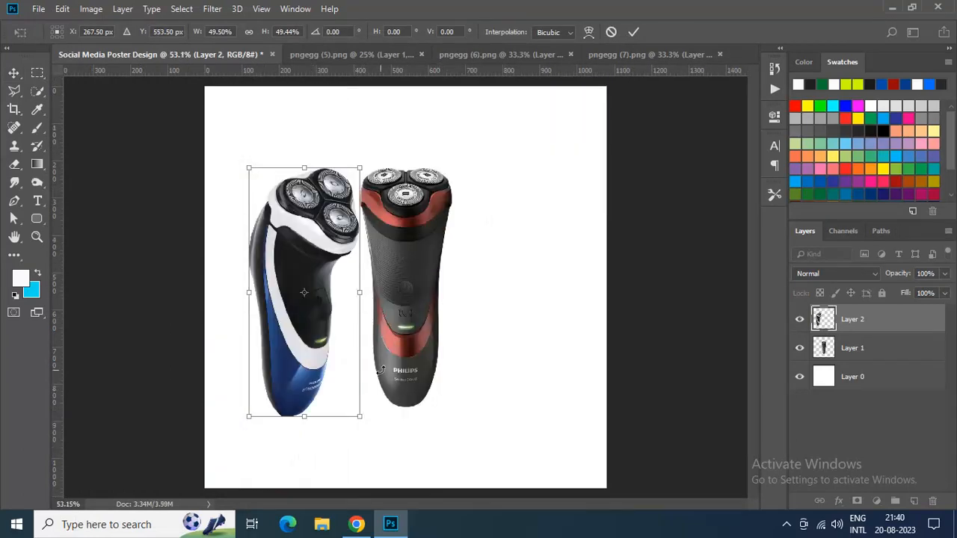
key(Return)
drag(305, 333, 261, 418)
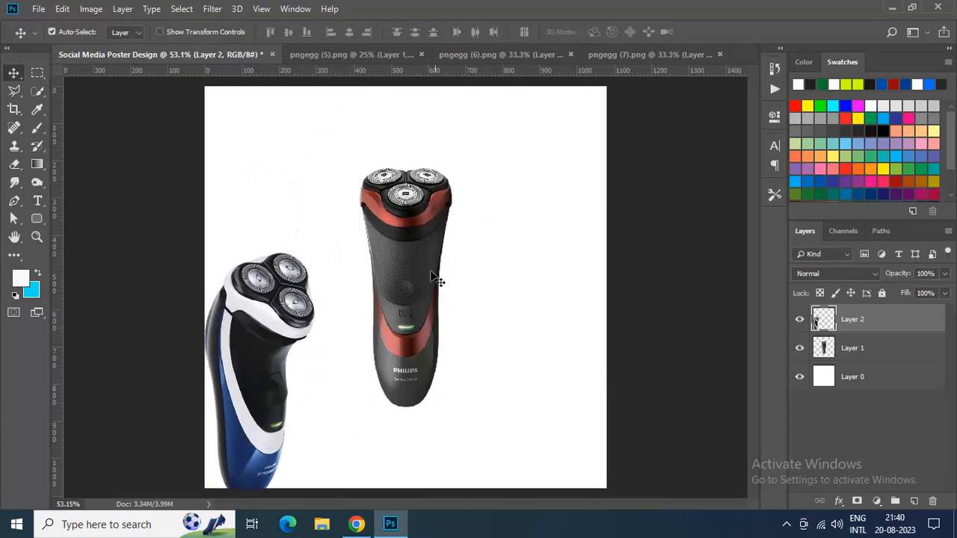
Add a Gradient fill layer directly above the red shaver's layer.
click(438, 279)
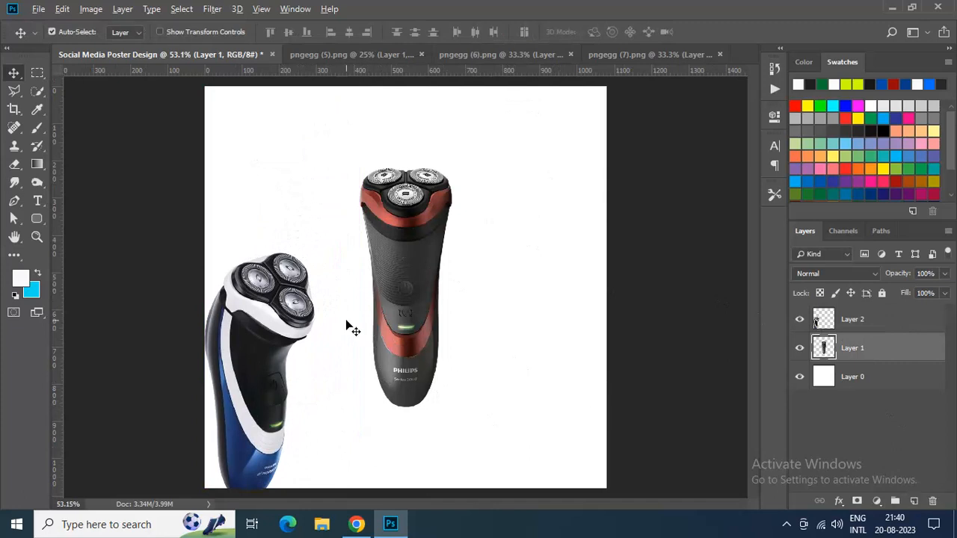
scroll(346, 325, up, 2)
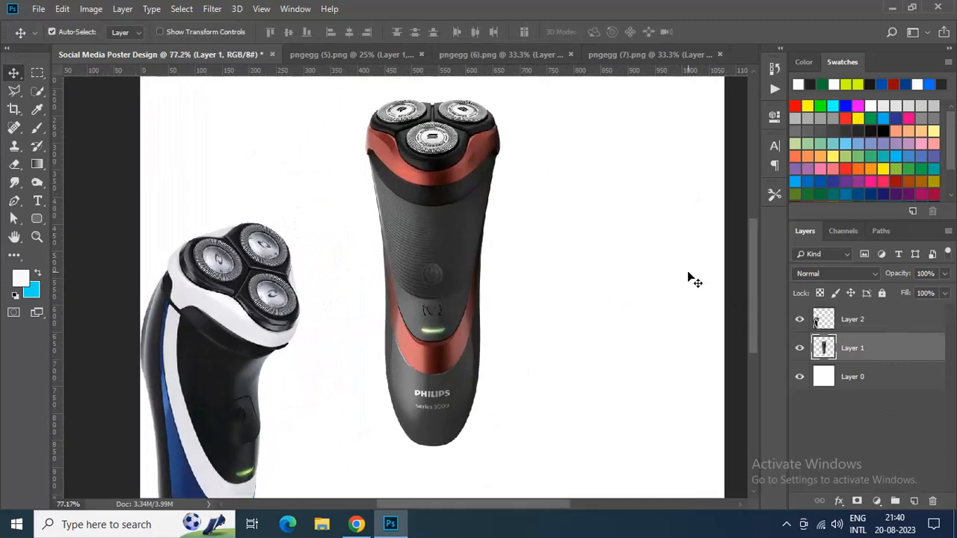
scroll(685, 289, down, 2)
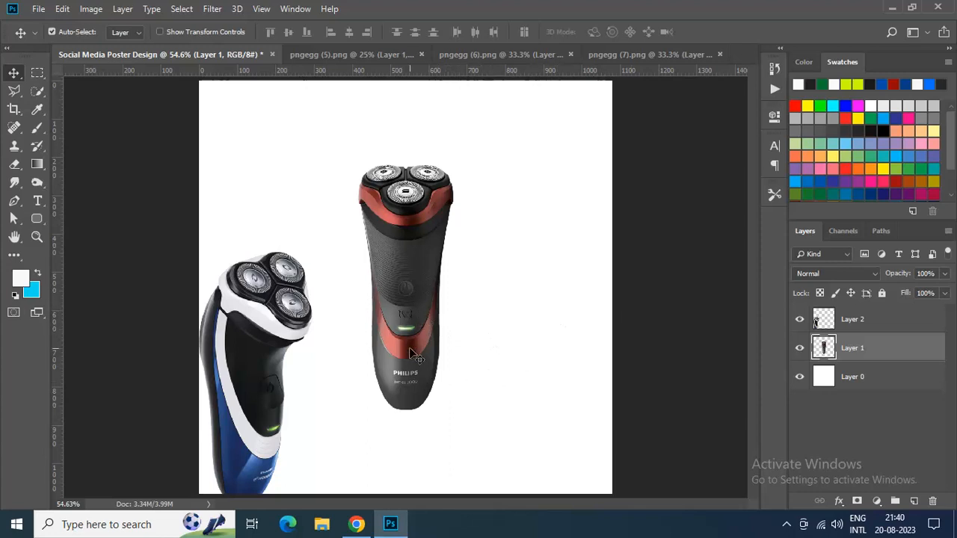
click(876, 500)
click(860, 268)
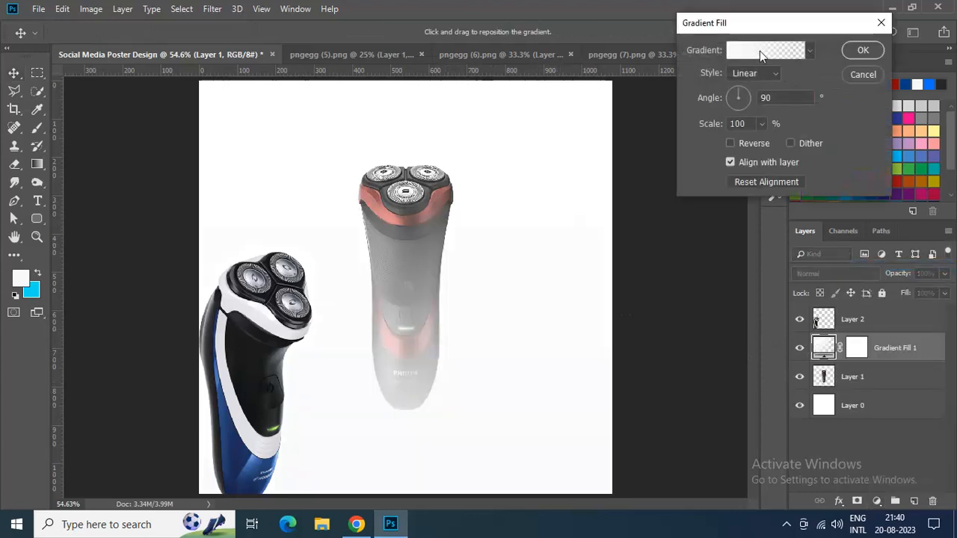
Set the gradient's first colour stop to the red sampled from the red shaver's trim, about #a1433f.
click(760, 51)
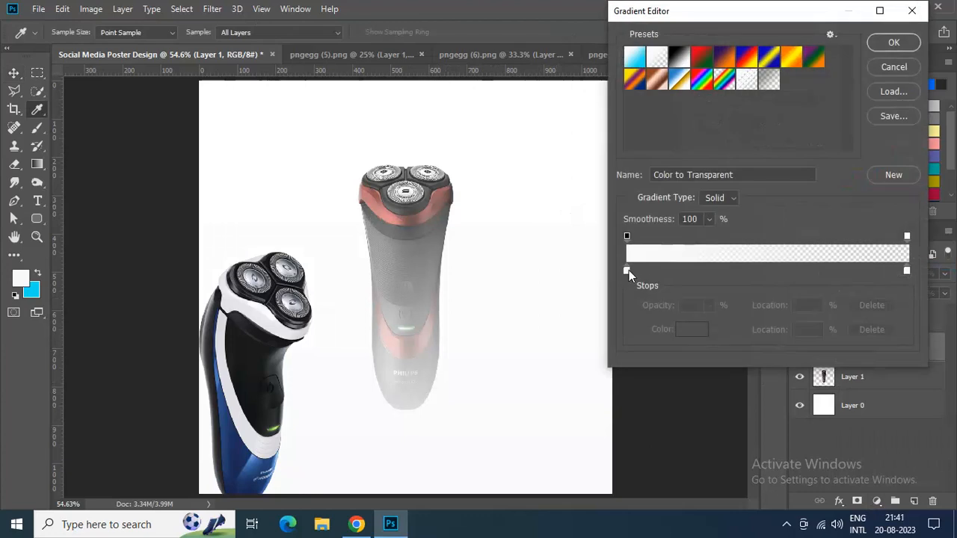
double_click(627, 271)
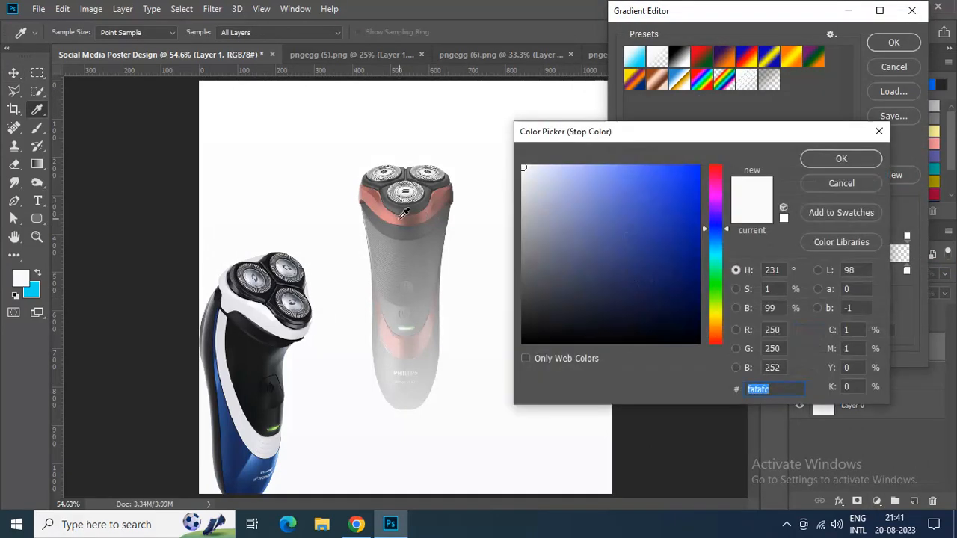
click(373, 199)
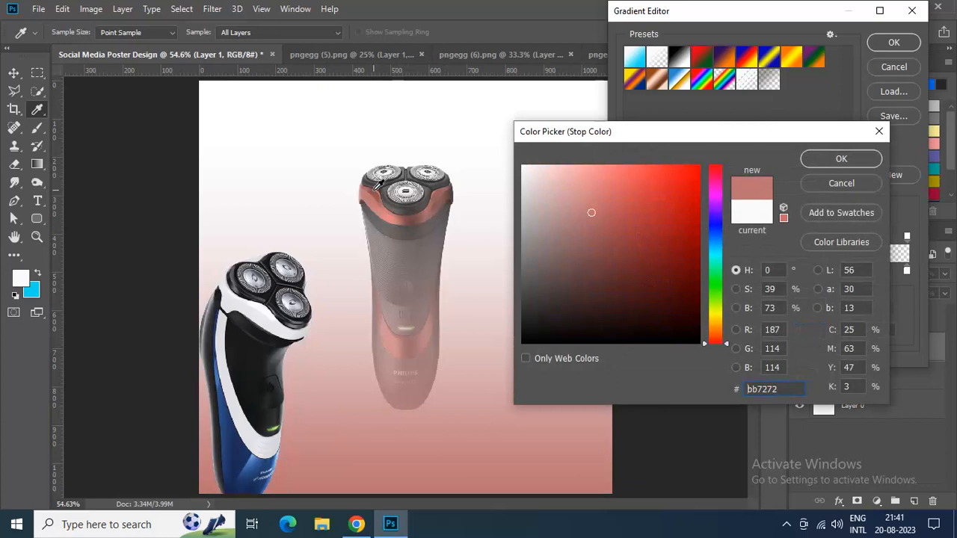
click(376, 187)
click(636, 230)
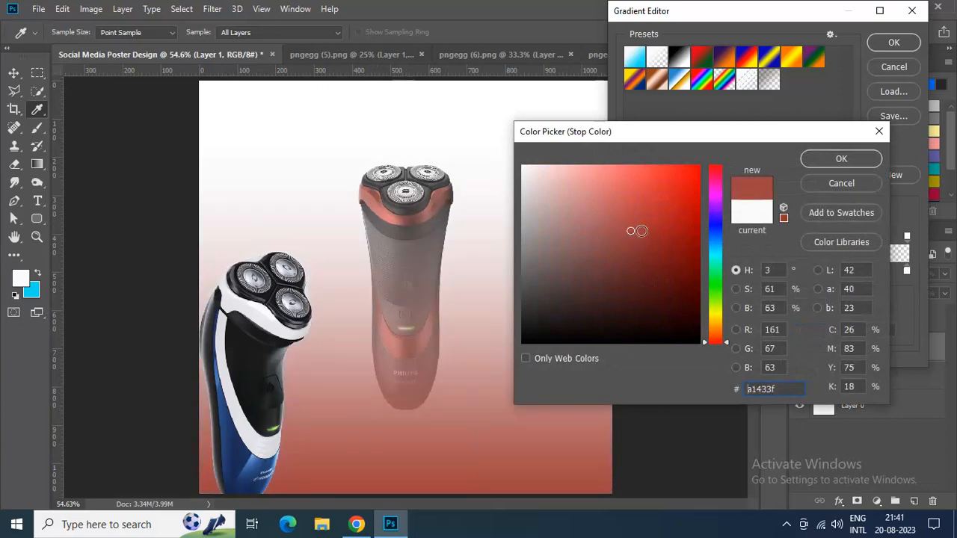
click(819, 160)
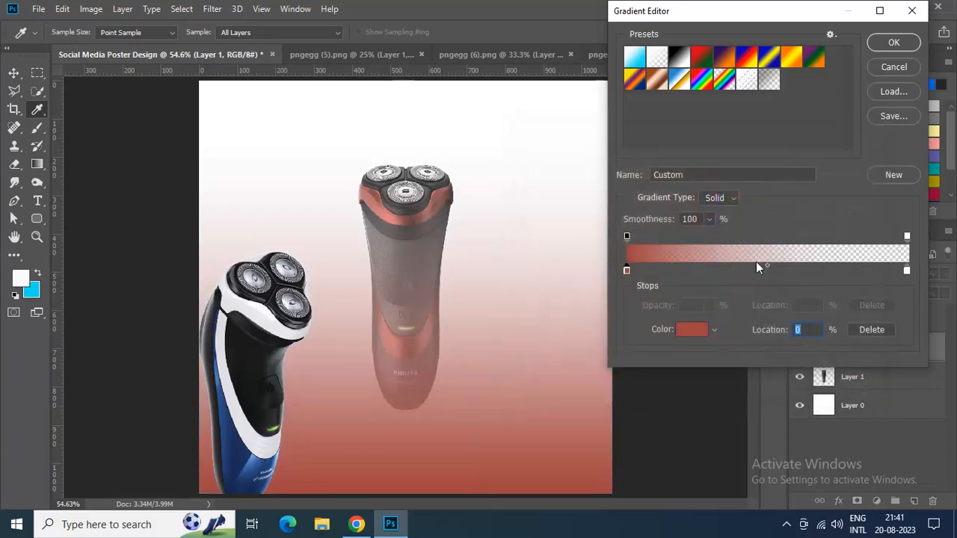
Set the gradient's end colour stop to the dark blue sampled from the blue shaver, about #1c2d59.
double_click(907, 271)
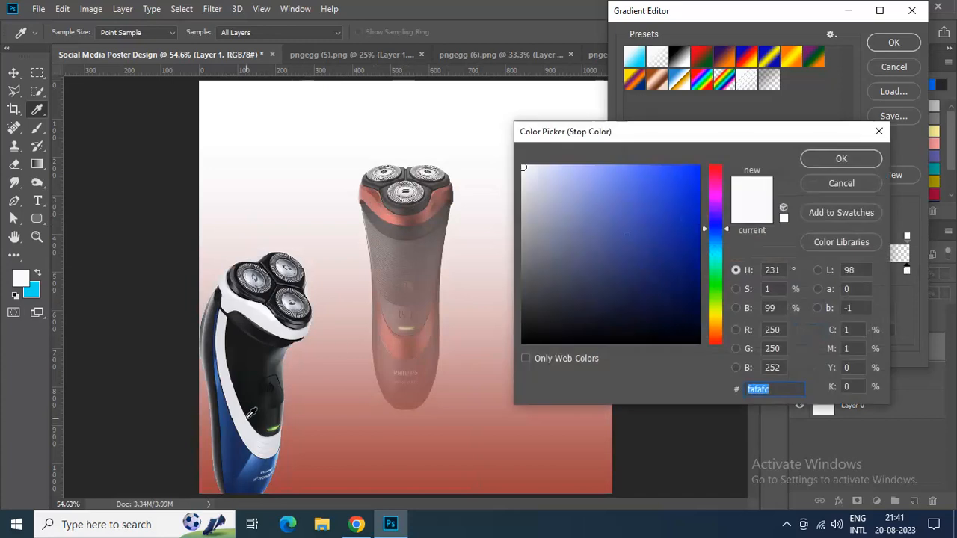
click(237, 435)
click(266, 453)
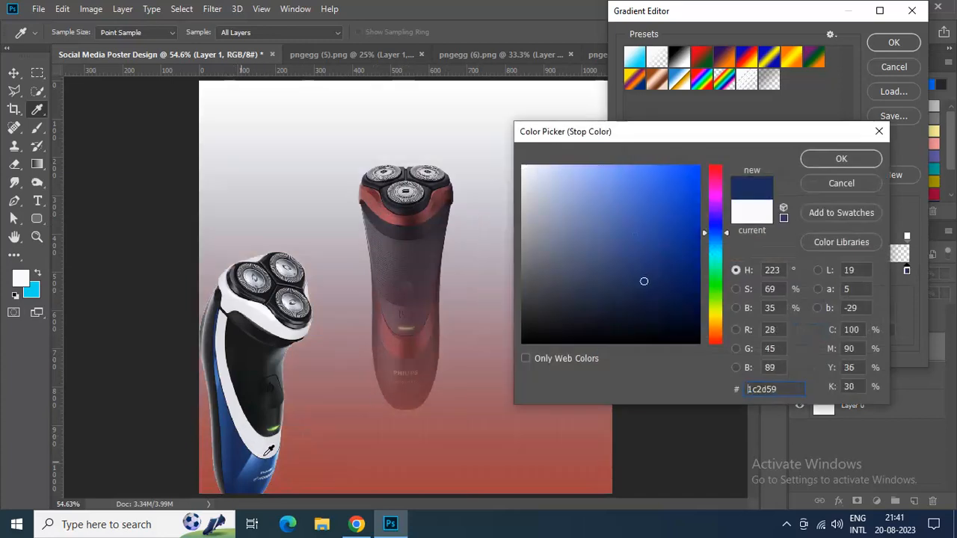
click(841, 159)
Make the gradient's transparent end fully opaque, apply the fill, and move its layer below the red shaver's layer.
click(906, 236)
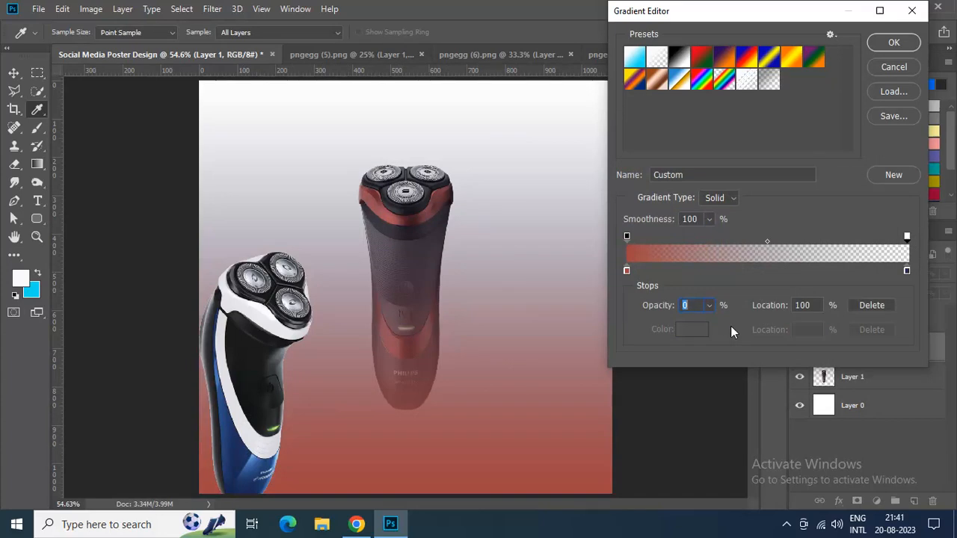
click(710, 306)
drag(772, 324, 775, 322)
key(Return)
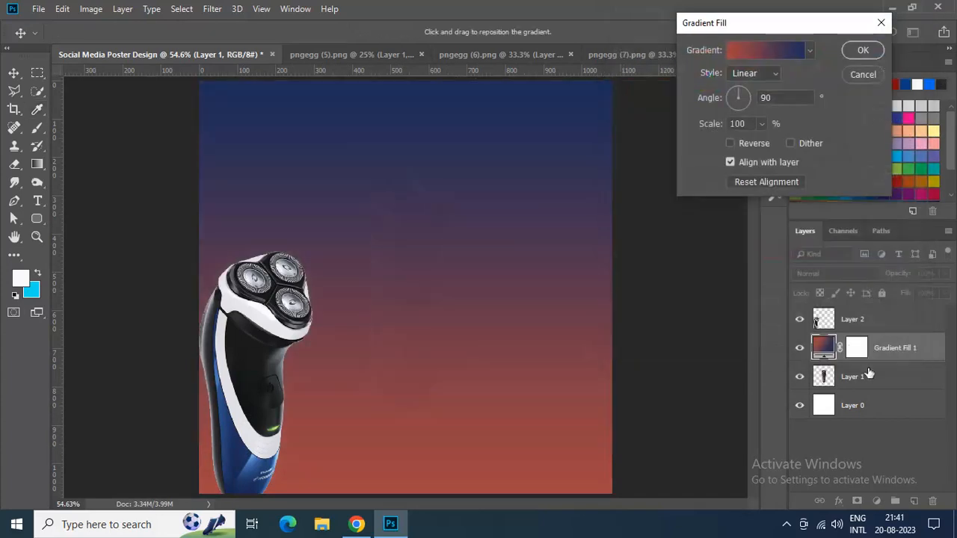
click(860, 51)
drag(911, 351, 910, 381)
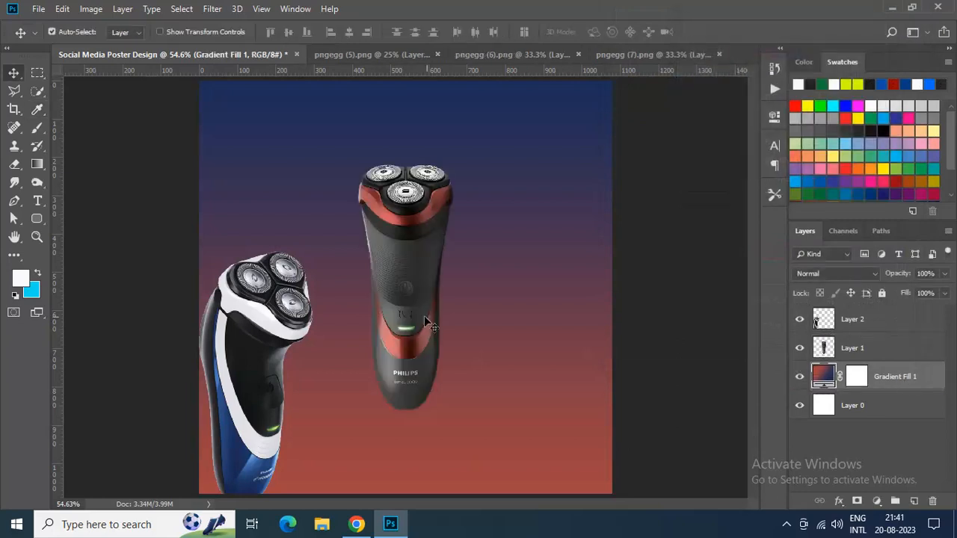
Rotate the blue shaver about 18.6° clockwise, place it in the poster's lower-left corner and enlarge it so its body runs off the canvas.
drag(292, 318, 318, 284)
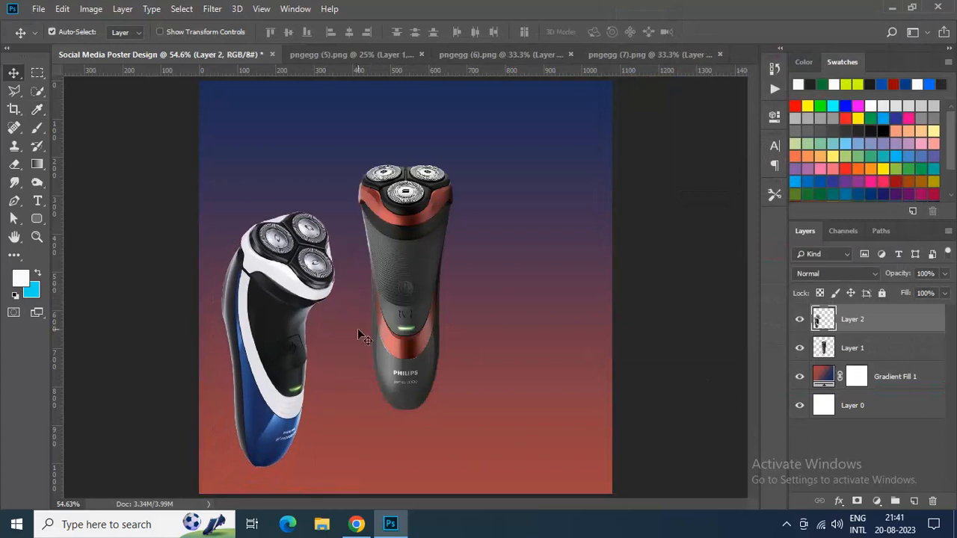
click(62, 9)
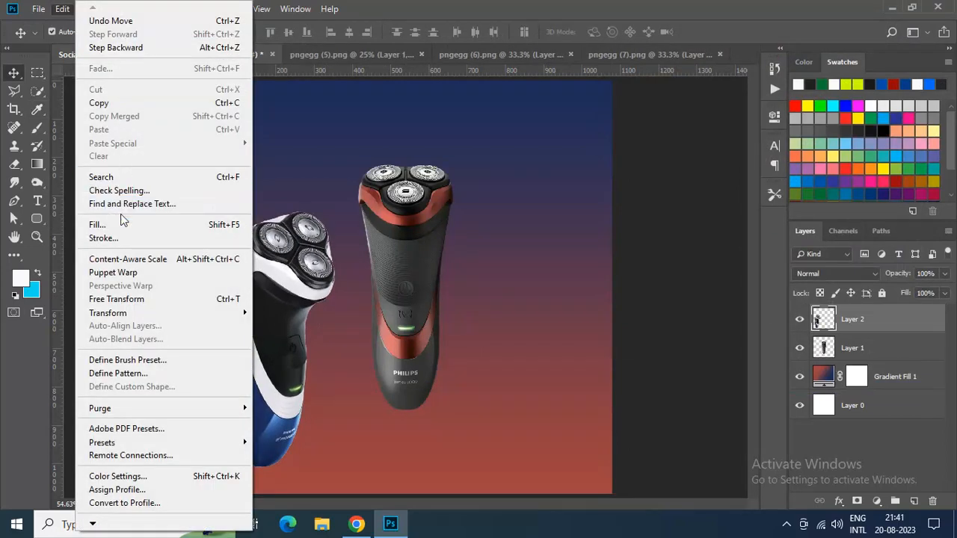
click(118, 299)
drag(345, 473, 302, 509)
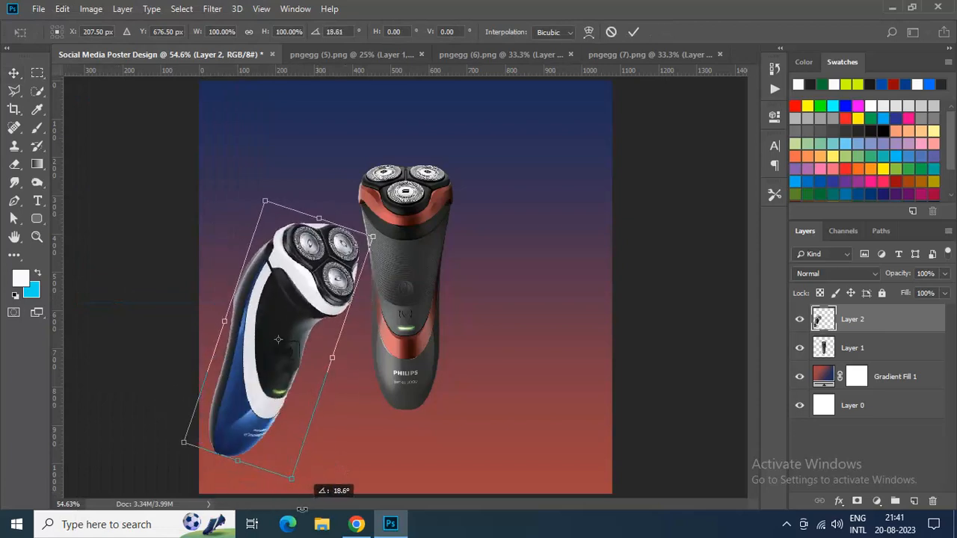
drag(275, 318, 233, 453)
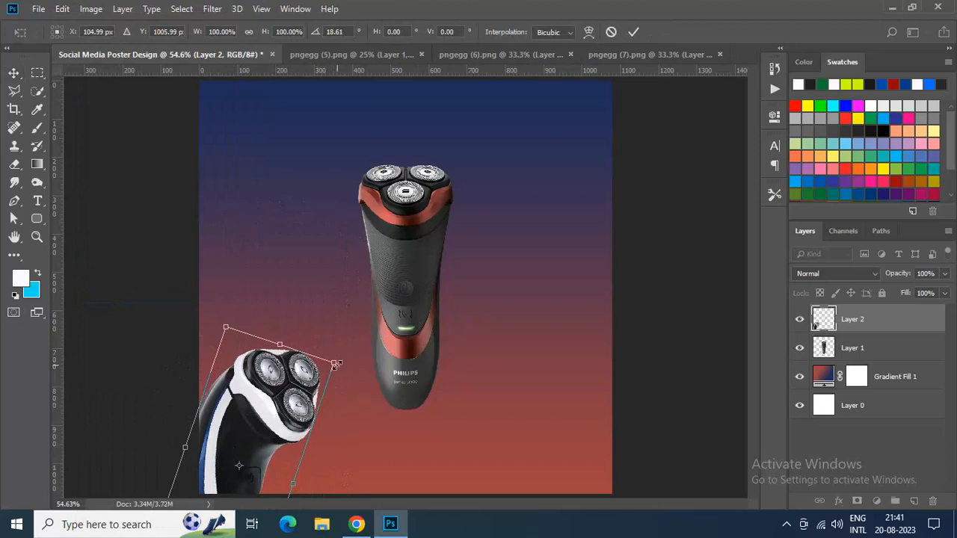
drag(337, 365, 366, 297)
Move the red shaver right of centre, and tilt the blue shaver about 3.6° further clockwise with a slight shift up and right.
drag(409, 262, 473, 274)
key(Return)
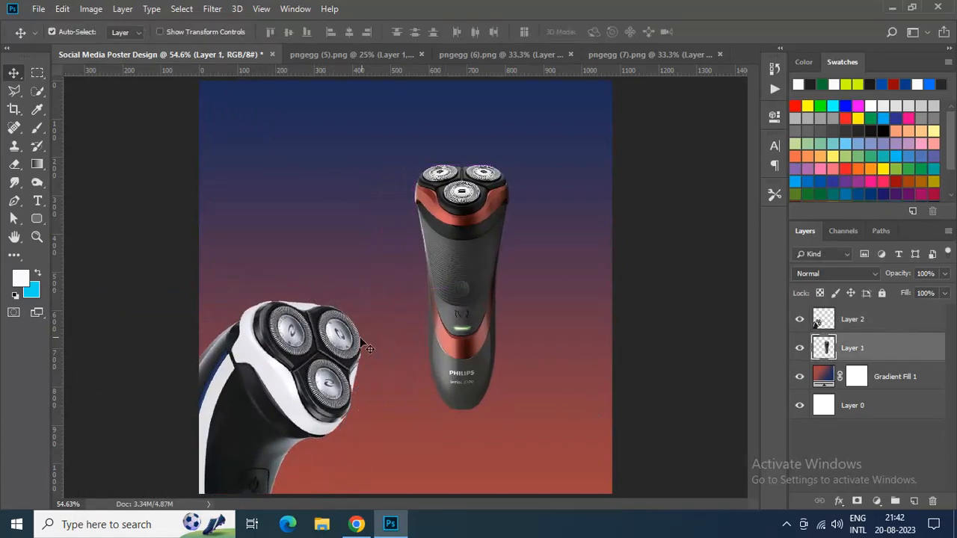
click(312, 385)
click(63, 9)
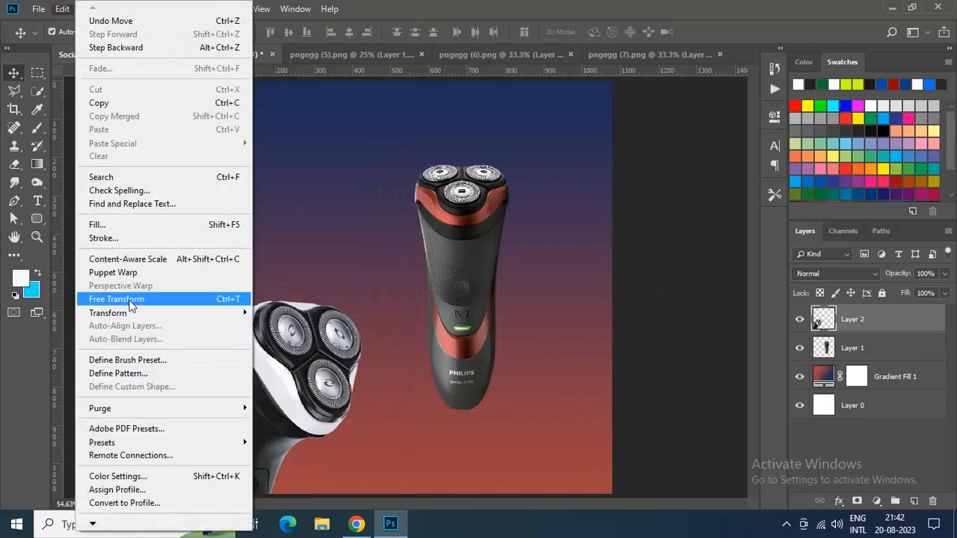
click(132, 299)
drag(374, 299, 385, 307)
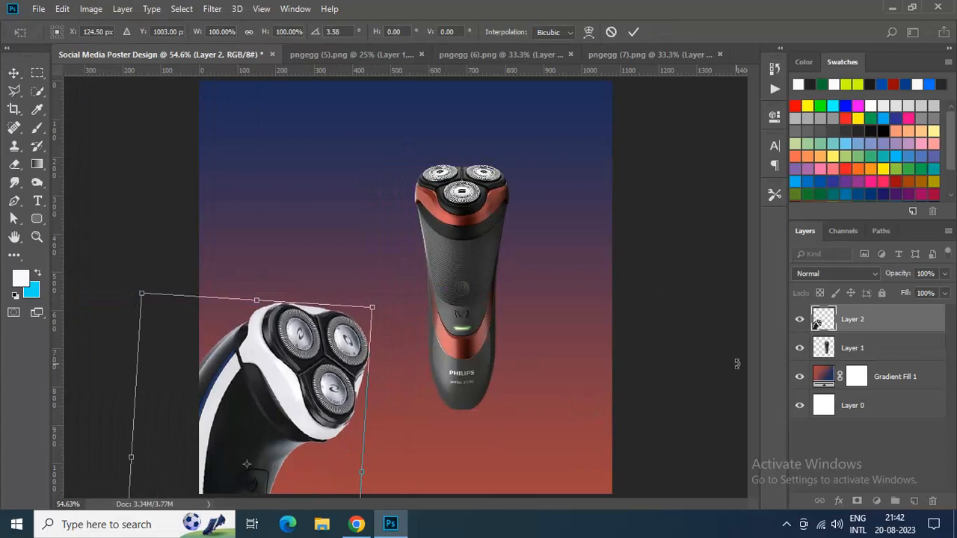
key(Return)
drag(274, 390, 290, 381)
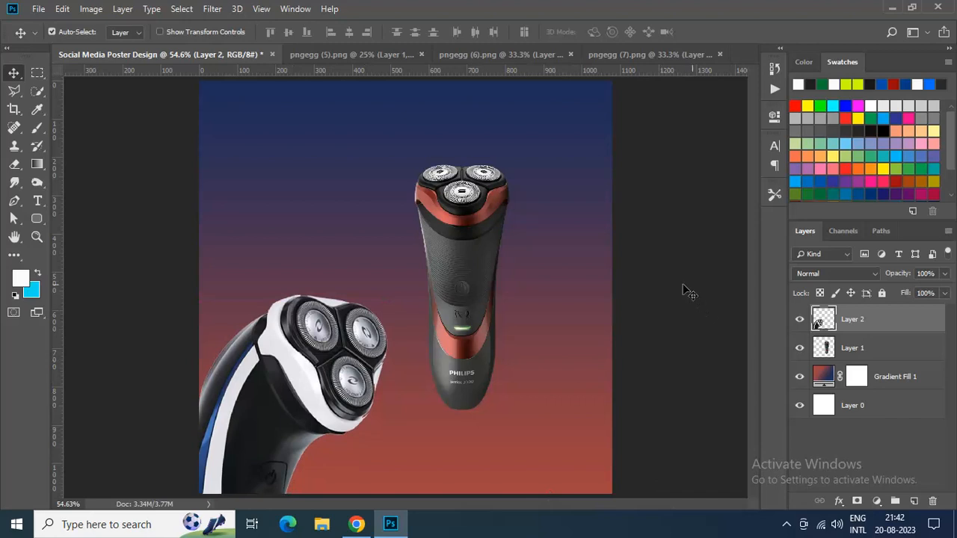
Add a new layer directly above the gradient fill layer and name it bg.
click(883, 374)
click(913, 500)
double_click(856, 378)
text(b)
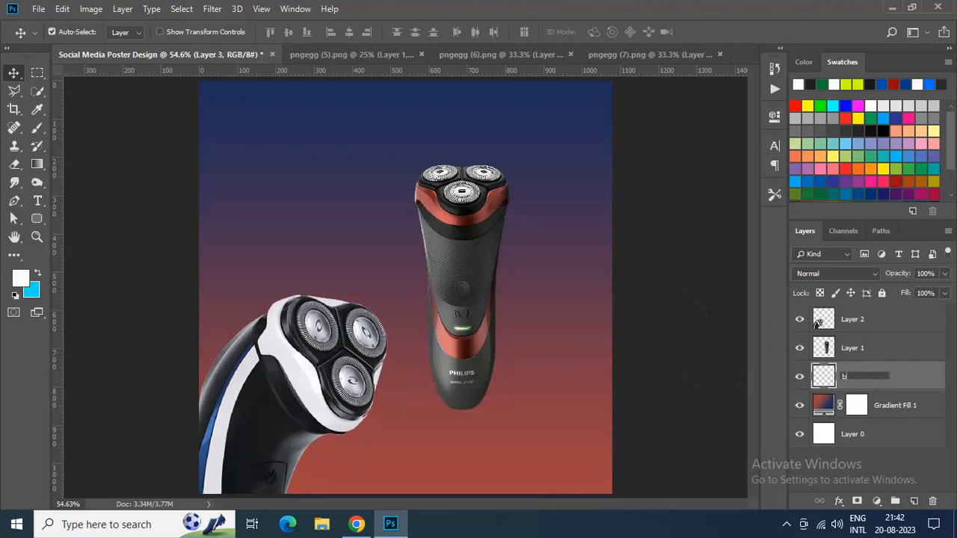
text(g)
key(Return)
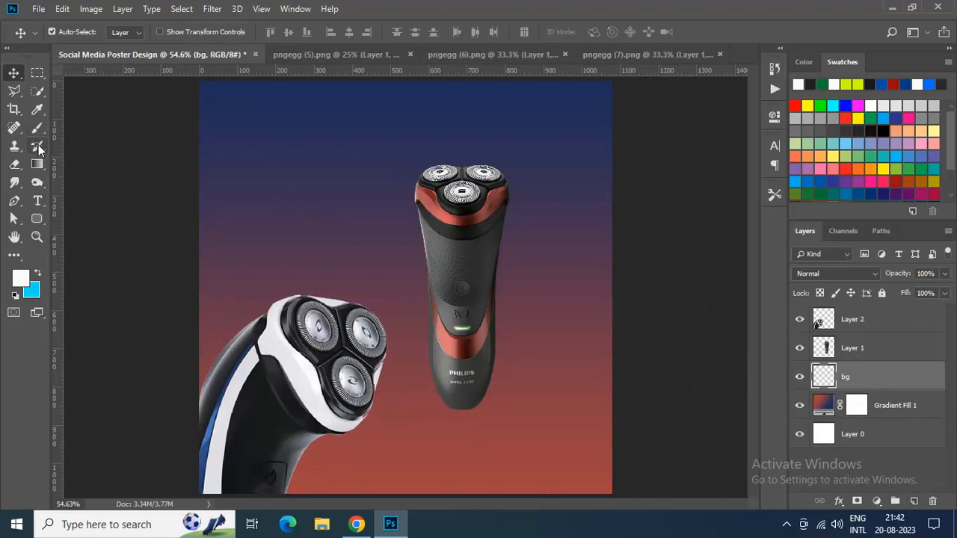
Set the foreground colour to a lighter tint of the red sampled from the red shaver's trim, #df8280.
click(21, 281)
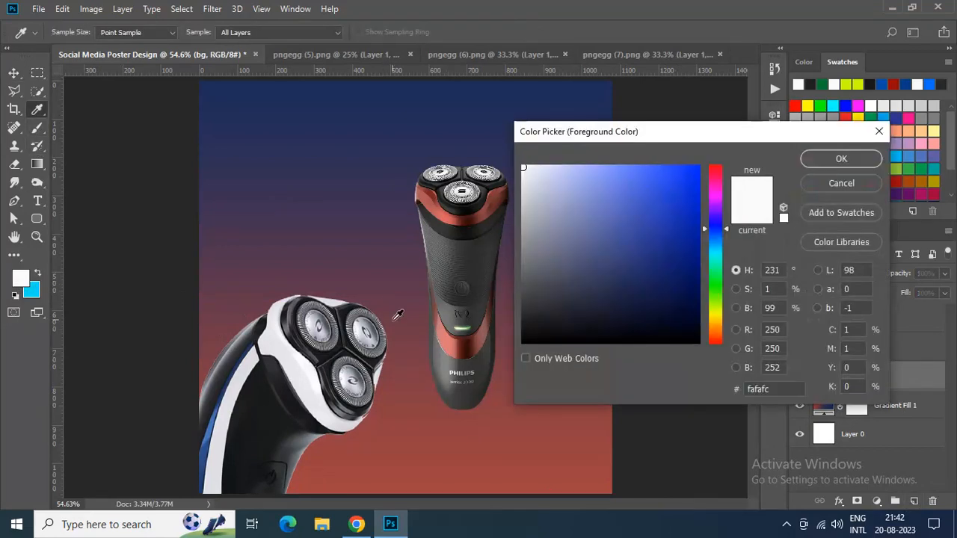
click(459, 214)
mouse_move(631, 188)
mouse_down()
mouse_move(606, 164)
mouse_move(566, 166)
mouse_move(598, 186)
mouse_up()
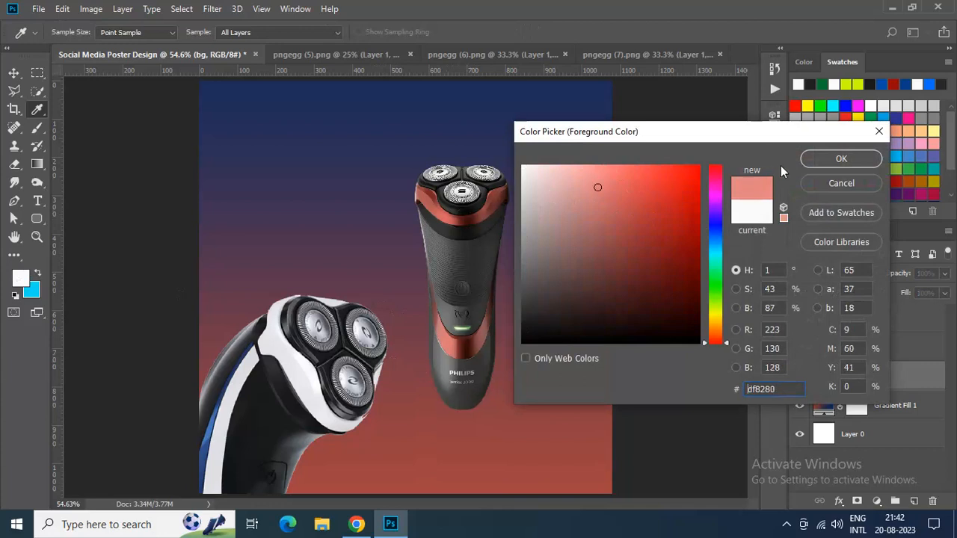
click(841, 158)
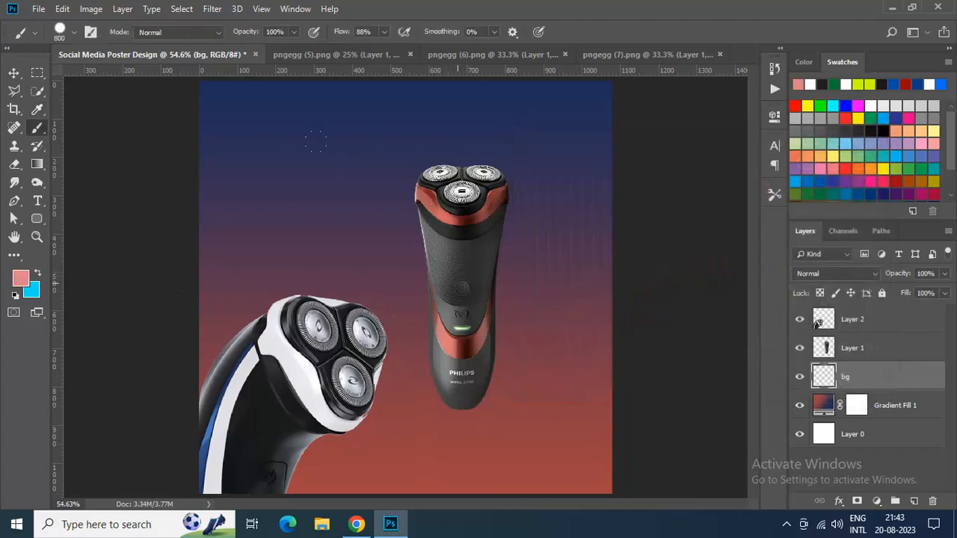
Paint a broad light-red glow behind the red shaver on the bg layer with a soft 800 px brush.
click(456, 283)
key(ctrl+z)
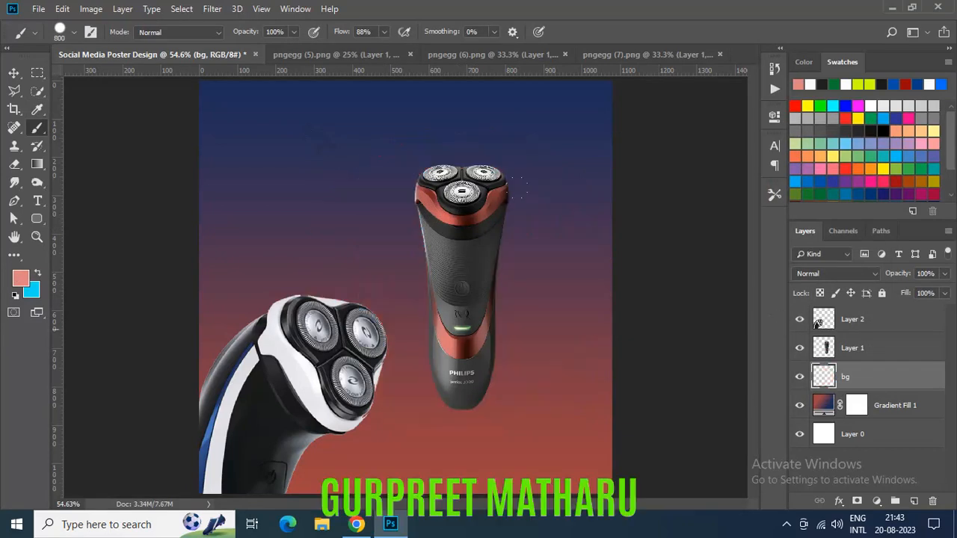
right_click(503, 303)
double_click(568, 340)
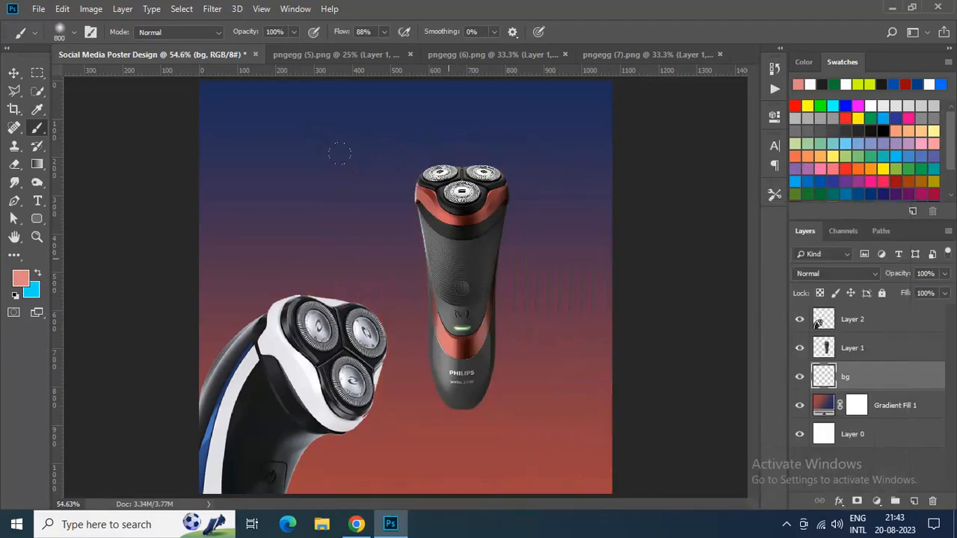
click(462, 279)
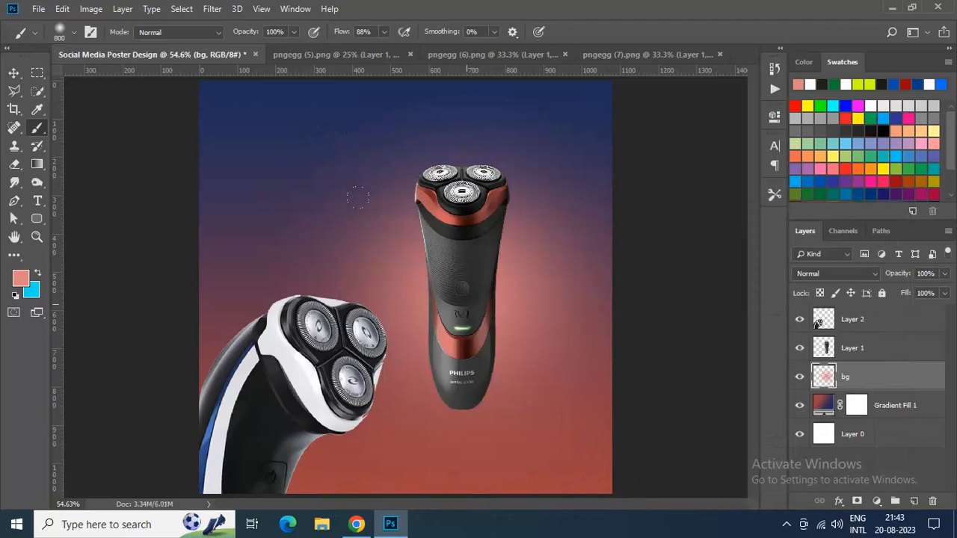
click(467, 317)
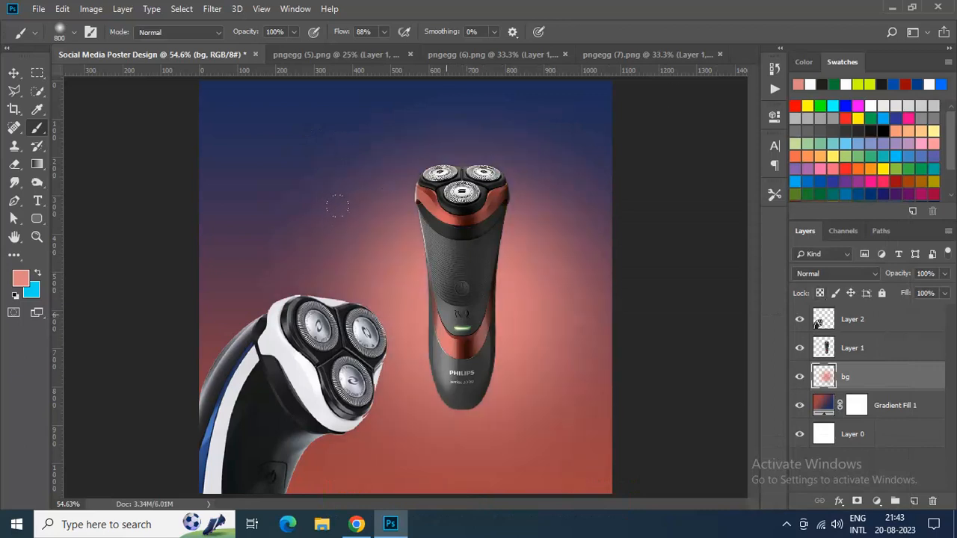
click(418, 310)
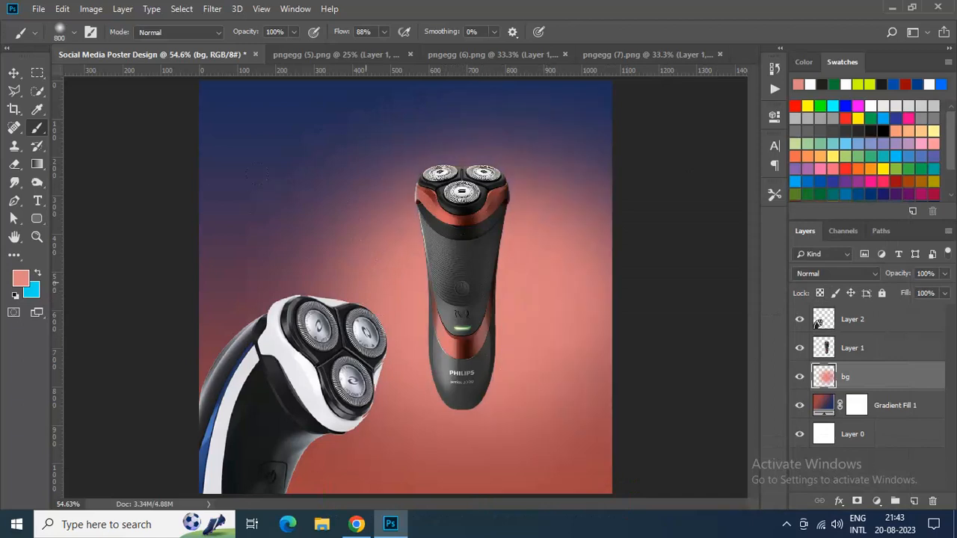
click(366, 282)
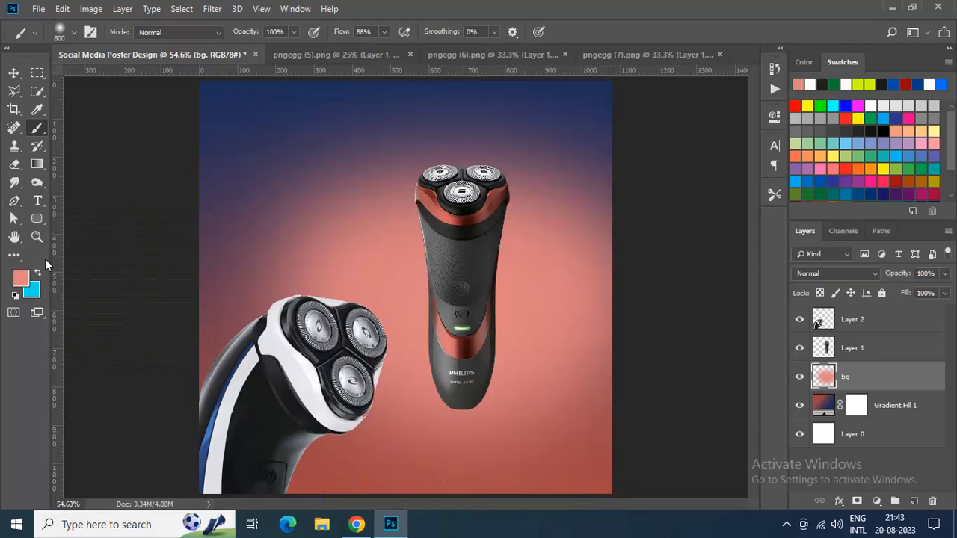
click(13, 75)
right_click(883, 378)
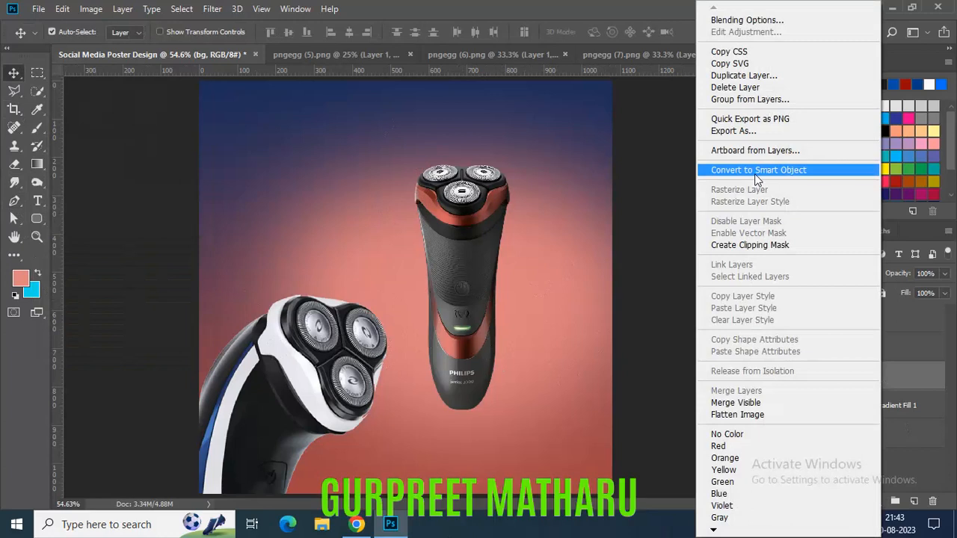
click(762, 87)
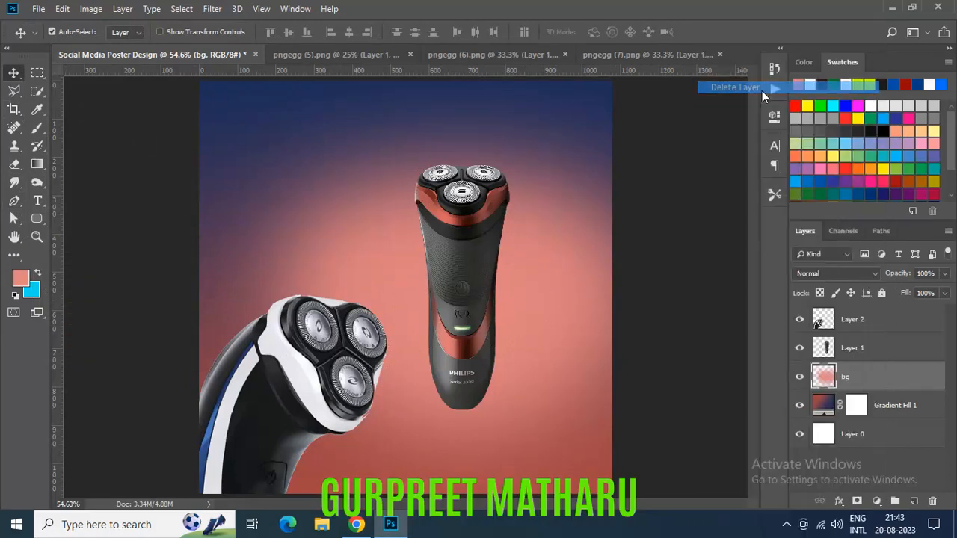
click(492, 206)
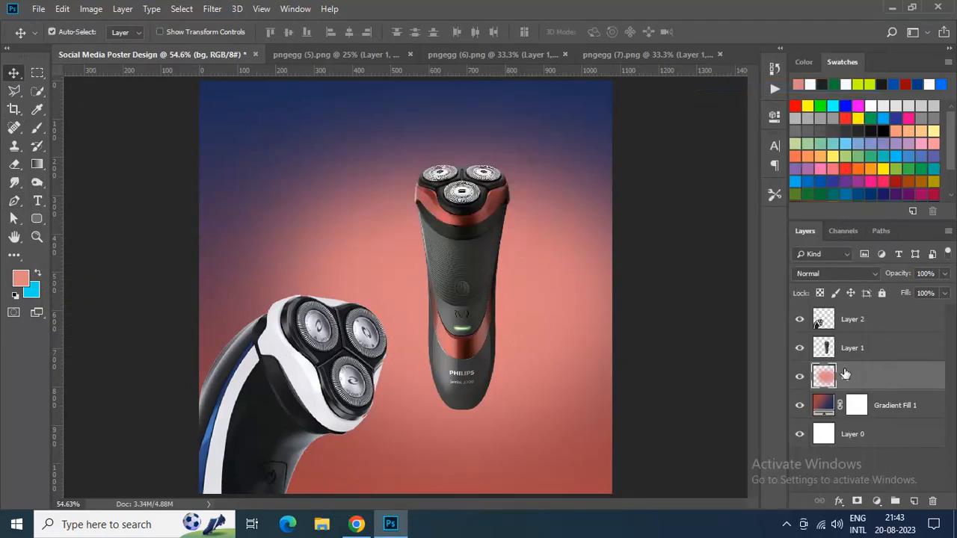
Duplicate the bg layer, keeping the default copy name.
right_click(844, 368)
click(722, 75)
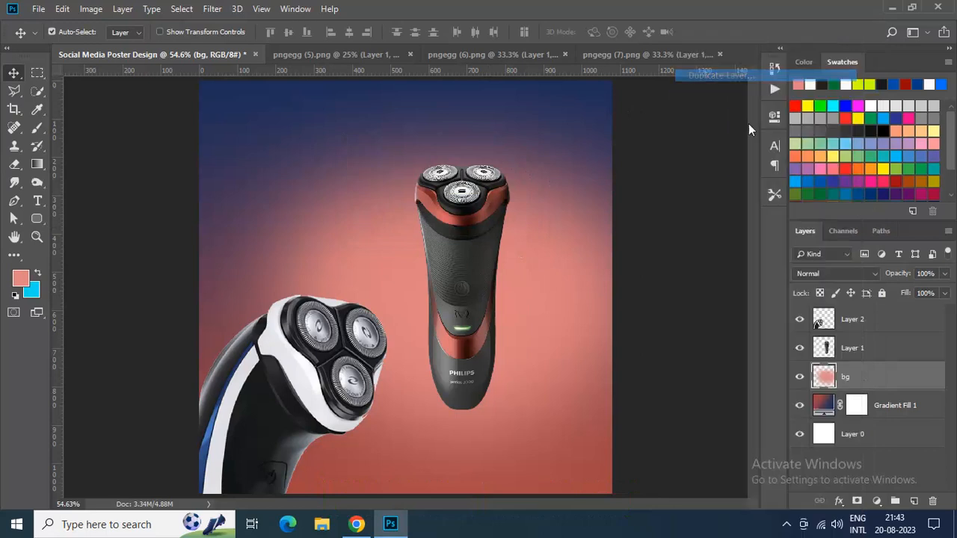
click(598, 133)
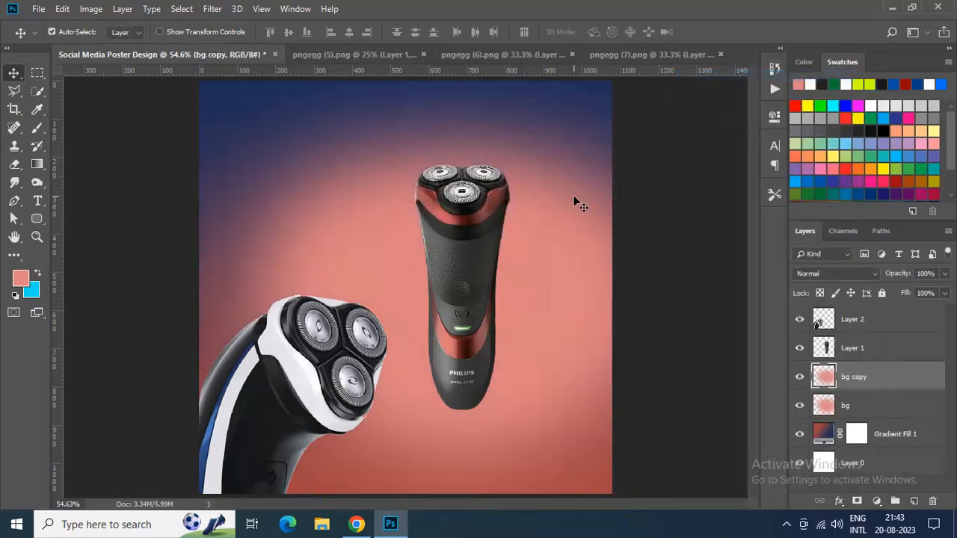
Squash the bg copy layer vertically to about 79.7% height, keeping its upper edge in place.
click(62, 11)
click(127, 299)
drag(406, 493, 408, 409)
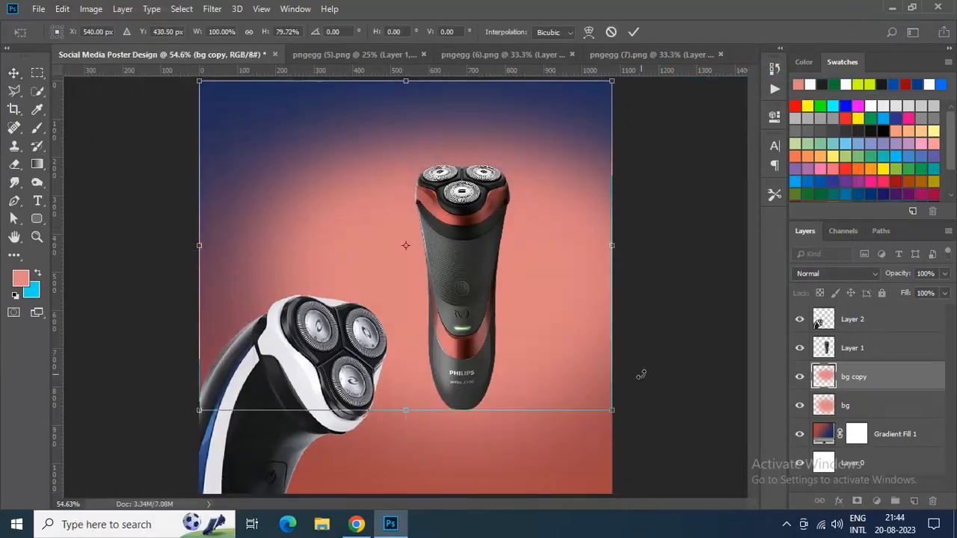
key(Return)
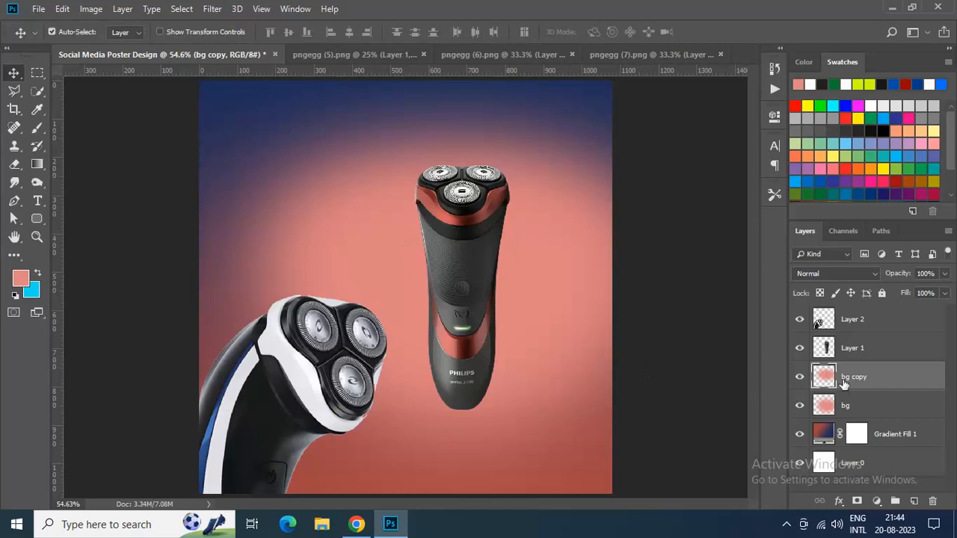
Try stacking bg above bg copy, compare the two glows by toggling each layer's visibility, and restore the original order.
drag(853, 406, 870, 378)
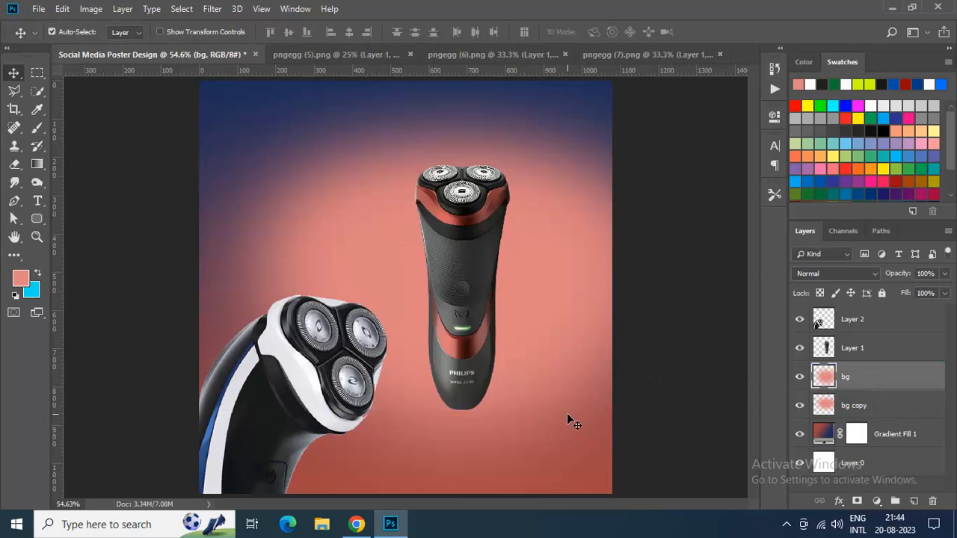
click(799, 379)
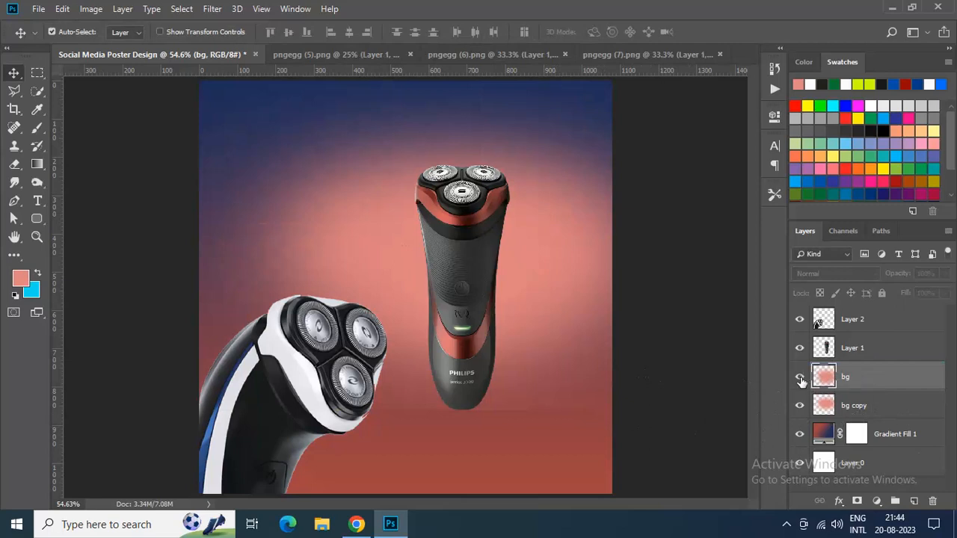
click(799, 378)
click(800, 408)
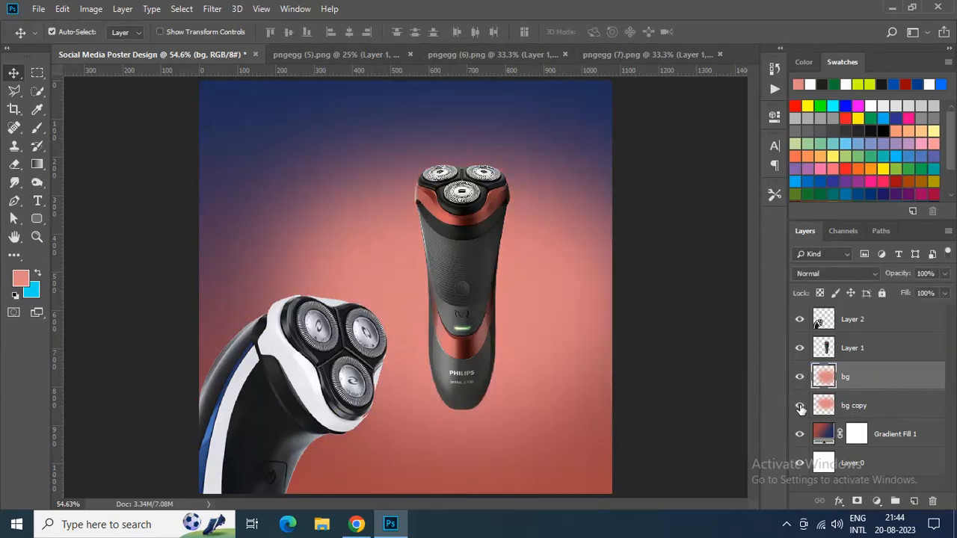
click(800, 407)
drag(877, 405, 880, 374)
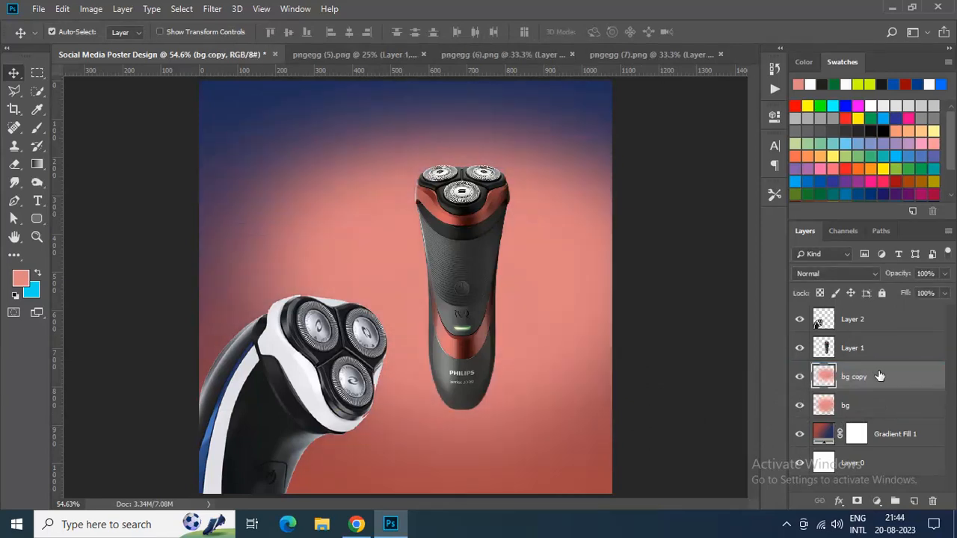
Check the bg copy layer's blending options, and compare the bg copy and bg glows by hiding and showing each layer.
double_click(827, 380)
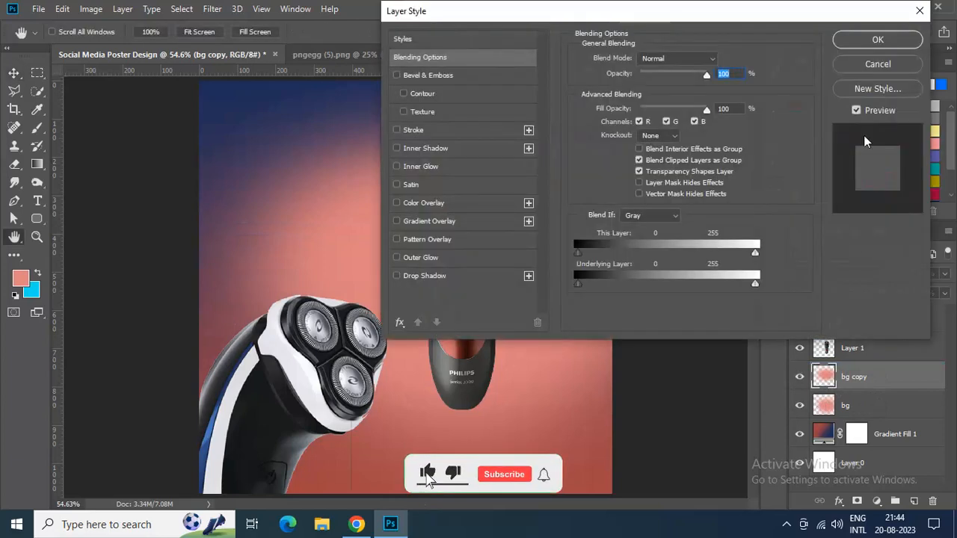
click(878, 40)
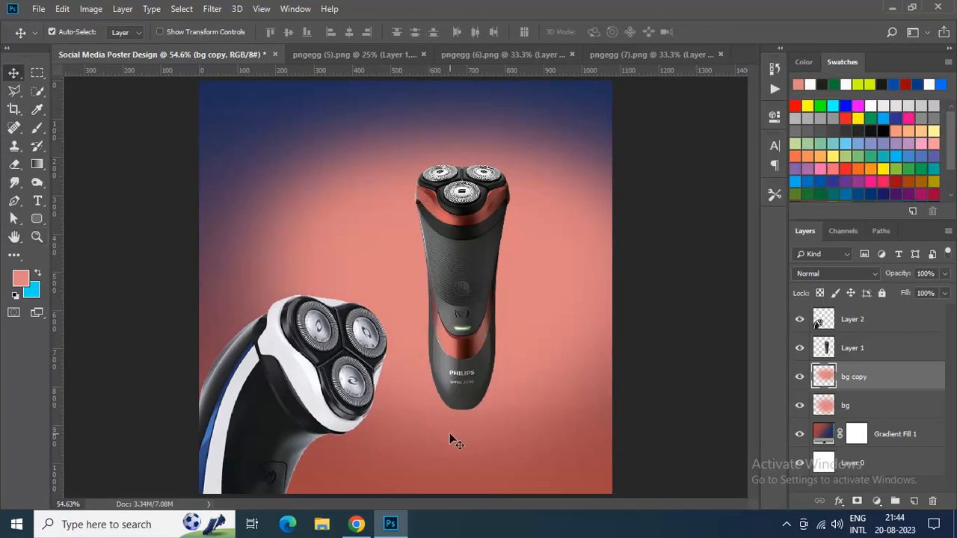
click(800, 378)
click(800, 379)
click(799, 409)
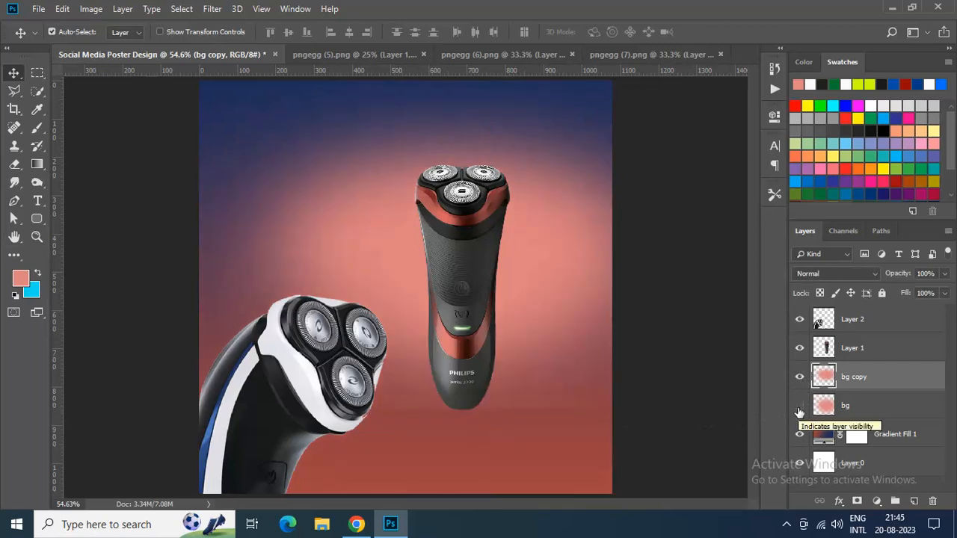
click(799, 409)
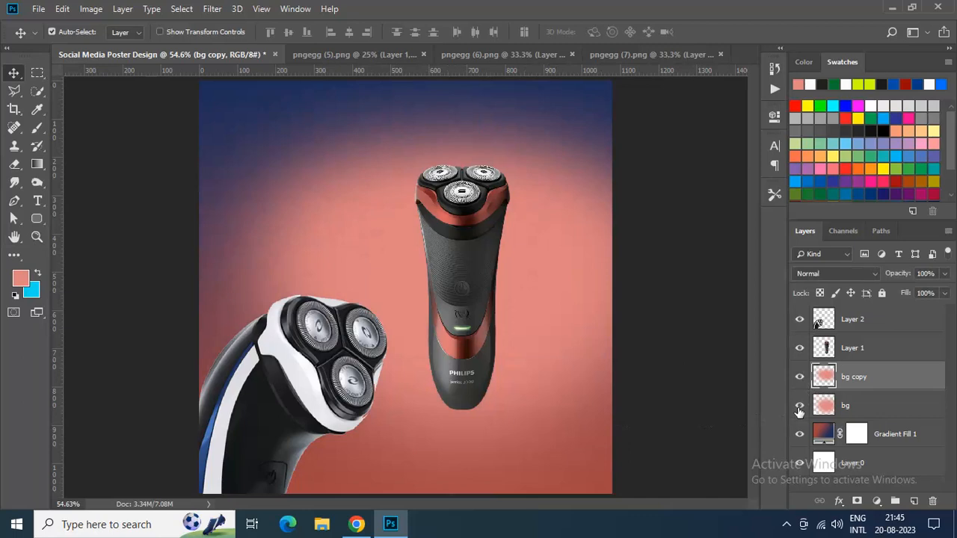
Add a layer mask to the bg layer and paint it black along the poster's lower part to hide the glow there.
click(841, 411)
click(858, 501)
key(d)
key(b)
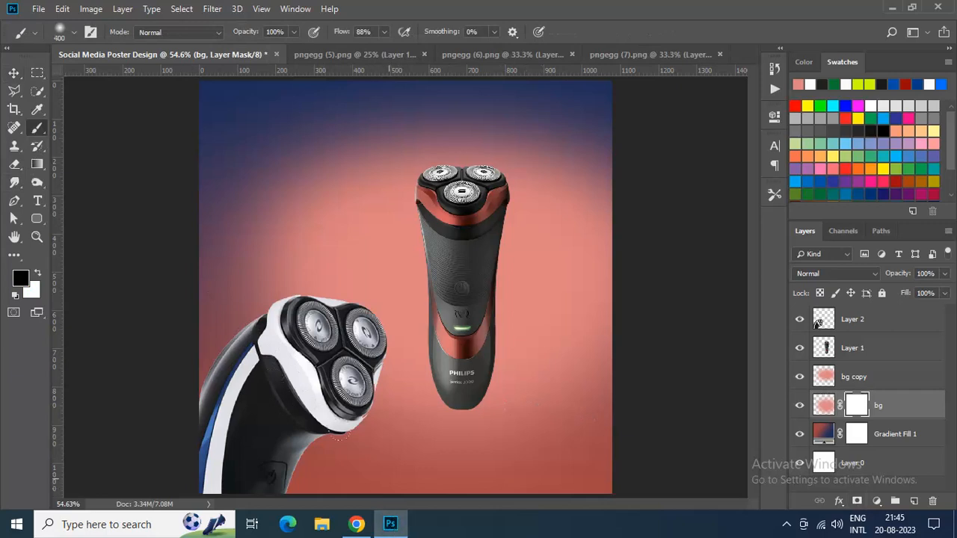
drag(312, 421, 501, 421)
mouse_move(572, 438)
mouse_down()
mouse_move(678, 438)
mouse_move(679, 426)
mouse_up()
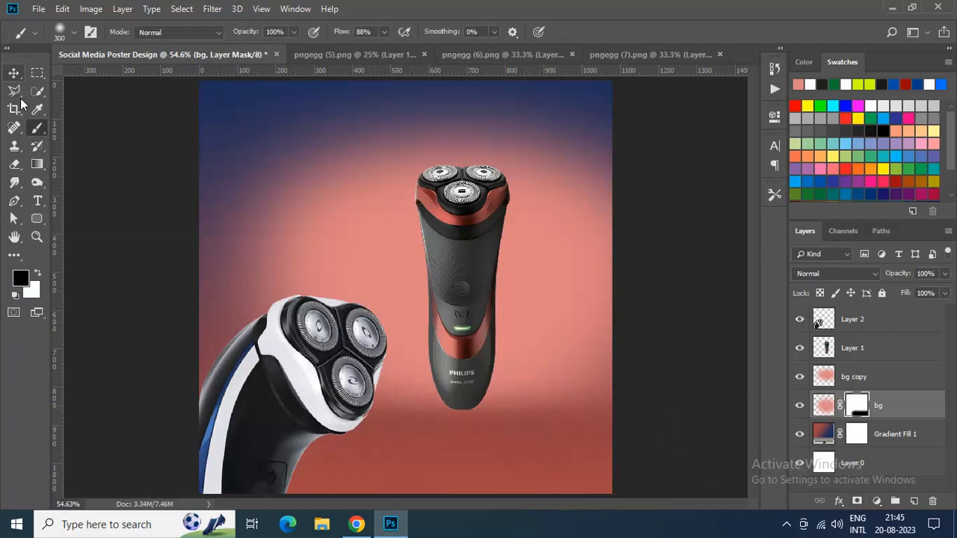
Duplicate the upright shaver's layer, Layer 1, keeping the default copy name.
click(13, 72)
click(464, 259)
right_click(874, 348)
click(799, 75)
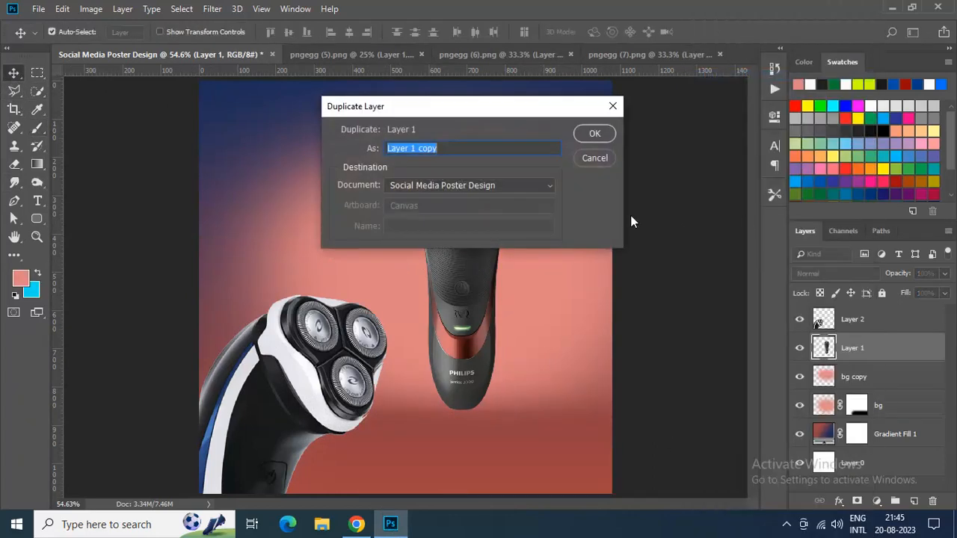
click(592, 132)
Rotate Layer 1 copy 180° about the midpoint of its lower edge to form a reflection beneath the upright shaver.
click(62, 9)
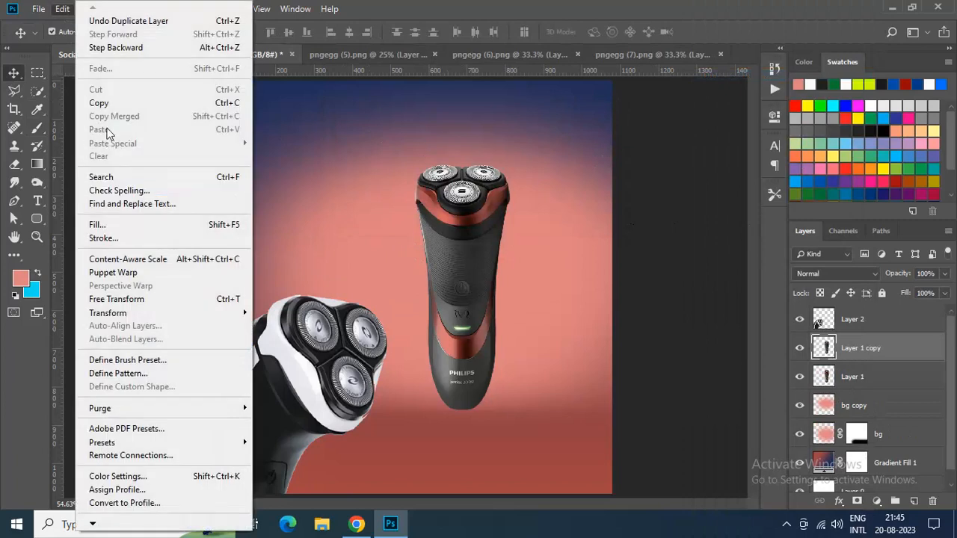
click(119, 299)
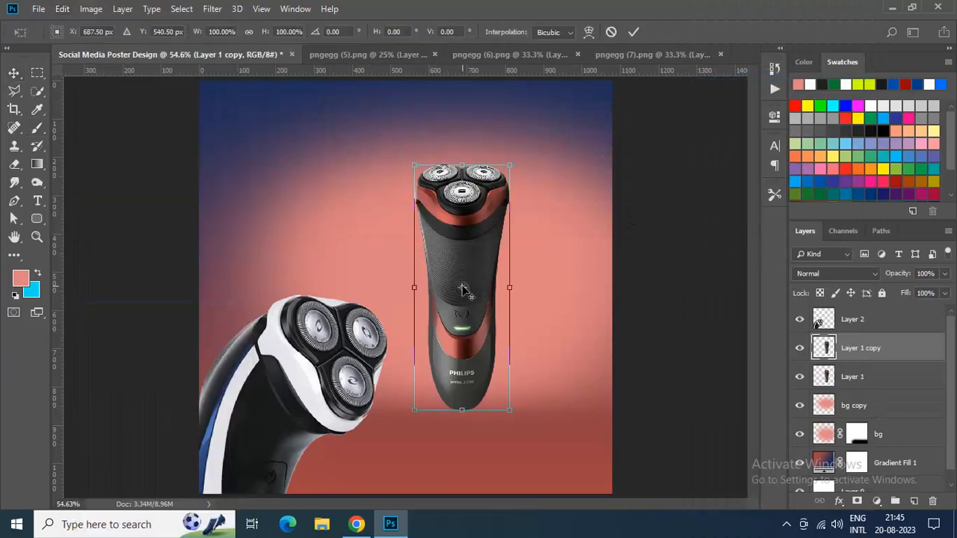
drag(462, 289, 465, 417)
right_click(467, 334)
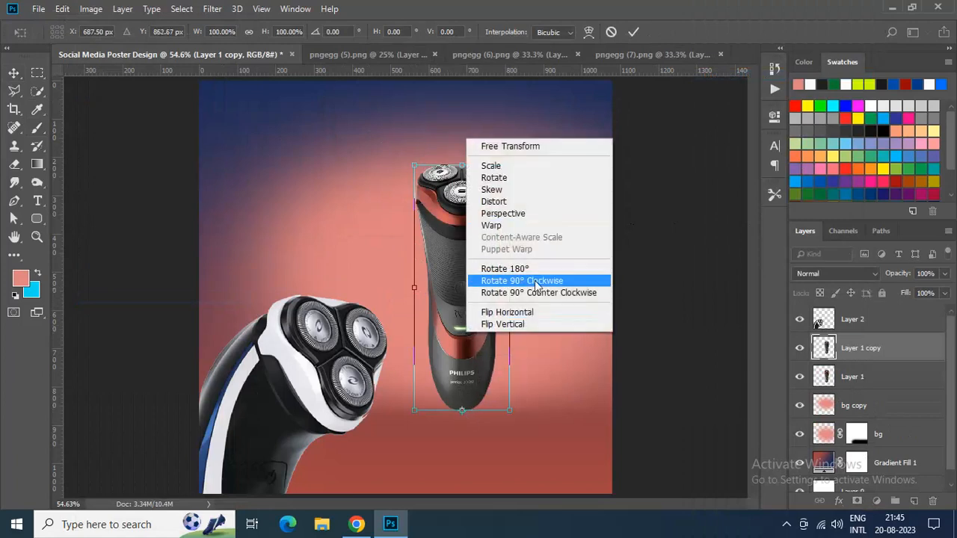
click(533, 268)
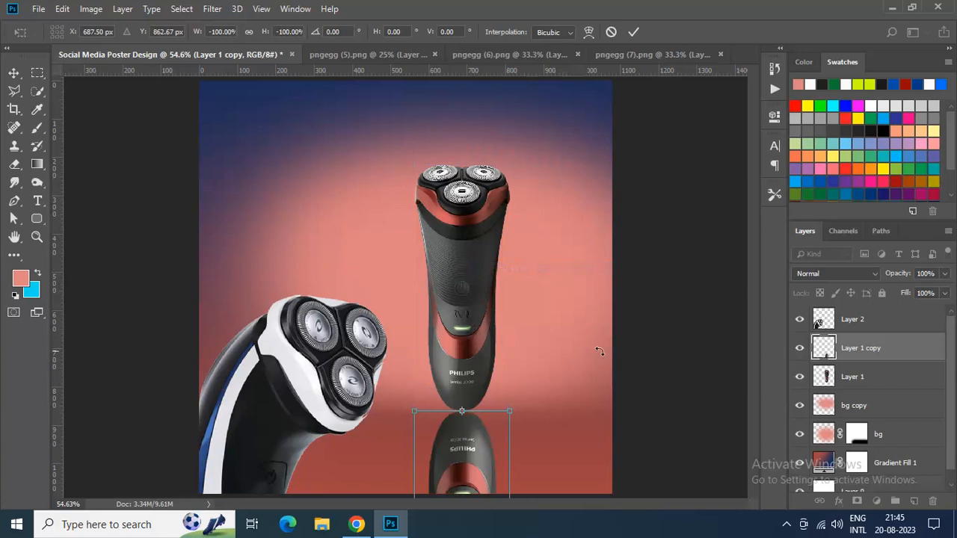
key(Return)
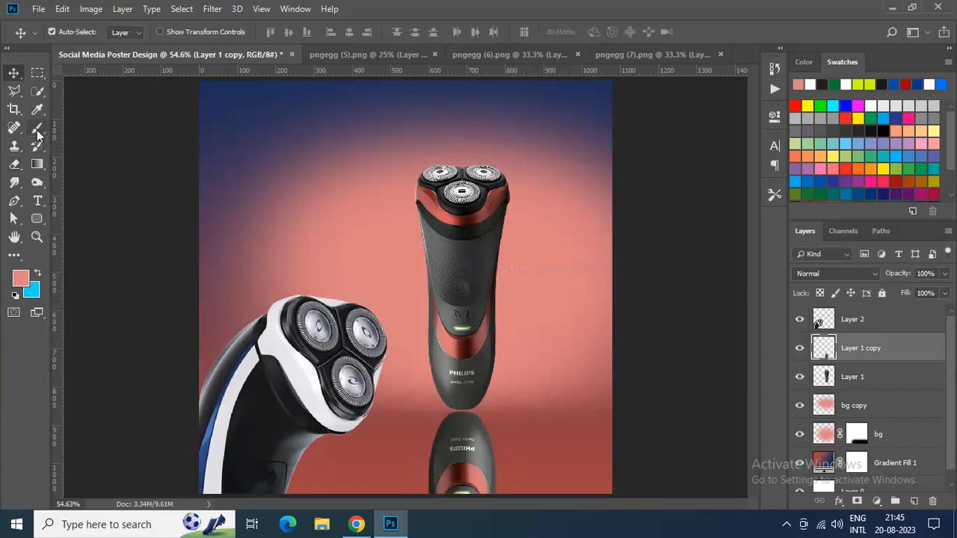
Create a new layer above Layer 1 and paint one soft near-black dab with a 300 px brush beside the upright shaver's head.
click(883, 376)
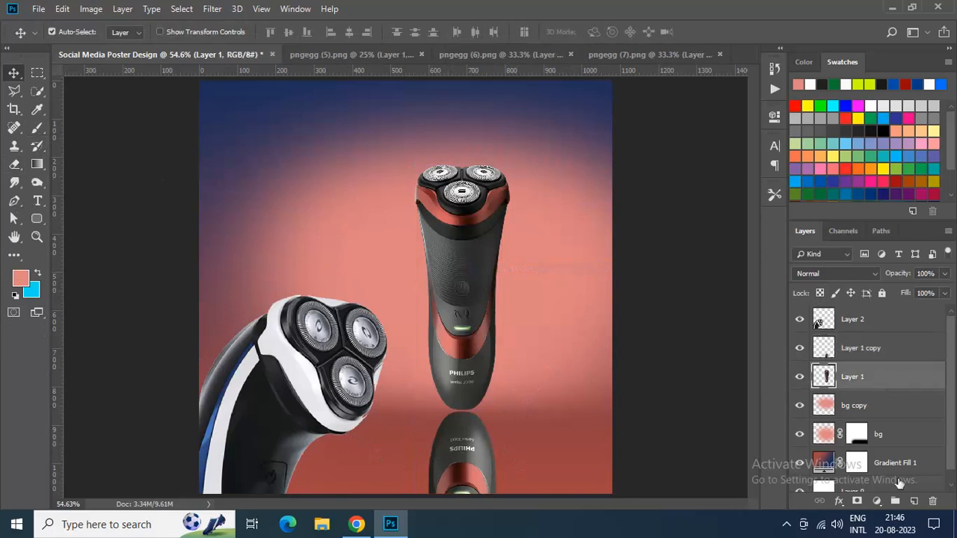
click(914, 501)
click(37, 127)
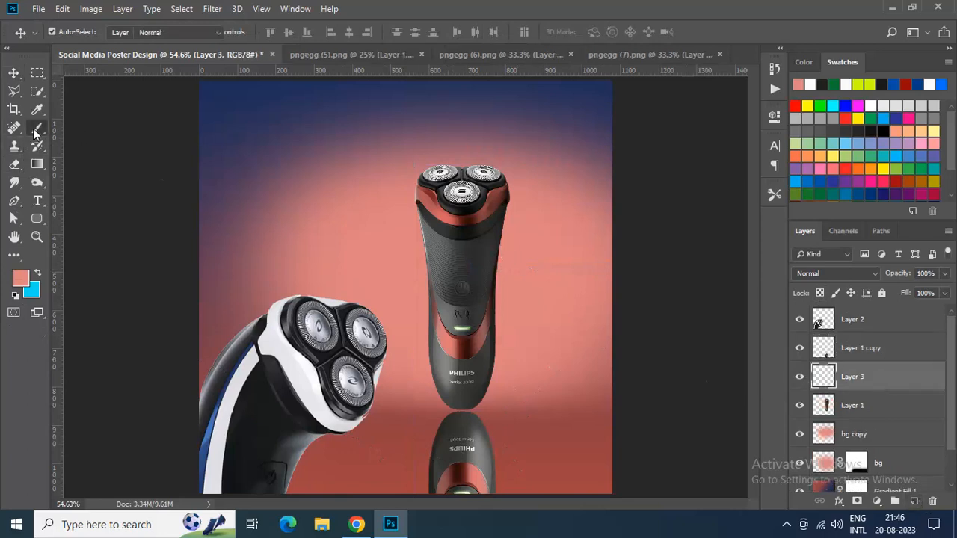
click(20, 278)
drag(539, 265, 534, 329)
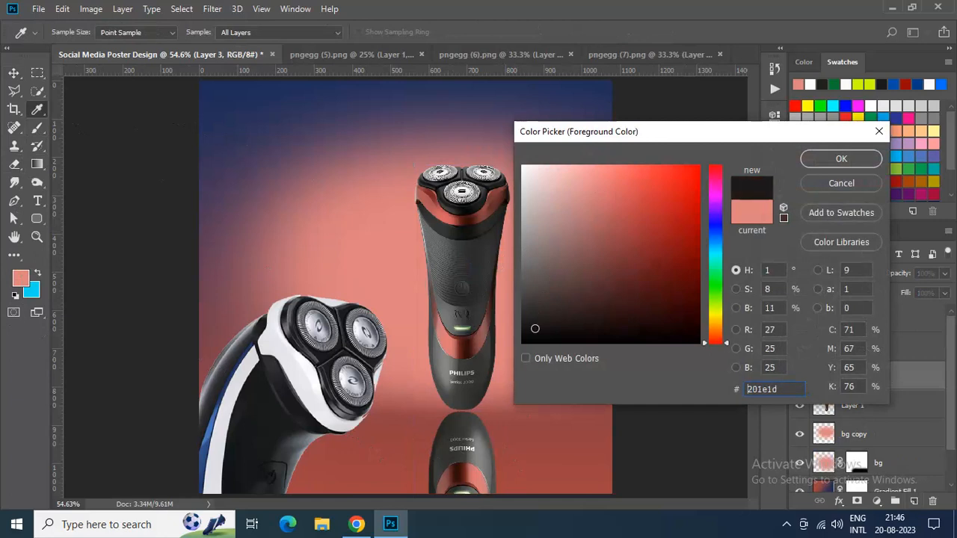
click(842, 159)
click(370, 180)
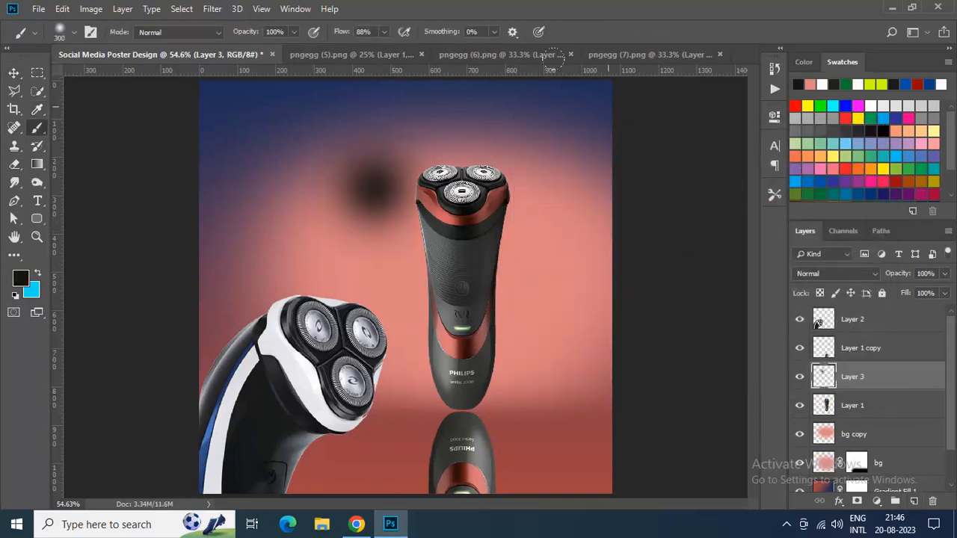
Flatten the dark dab to about 9.5% height and centre it under the upright shaver's base as a contact shadow.
click(14, 72)
click(62, 9)
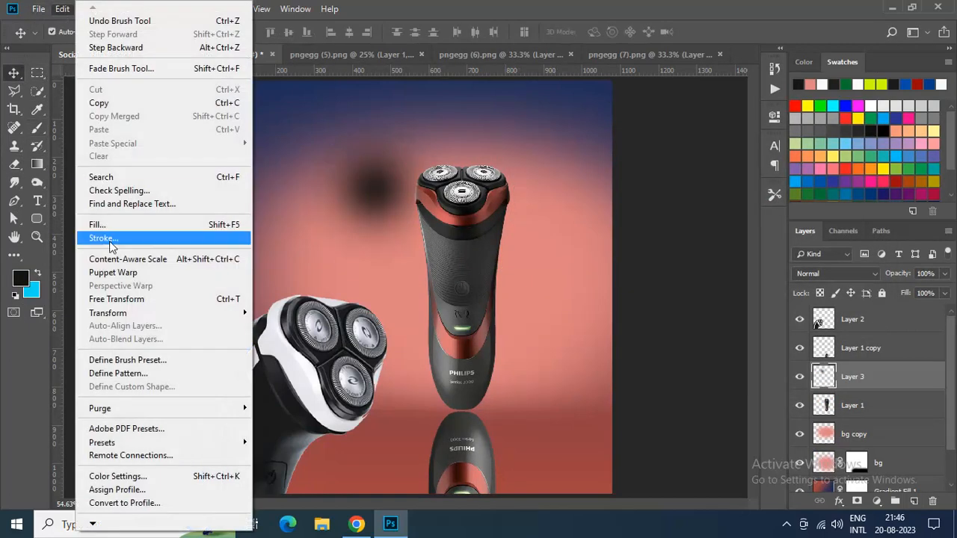
click(112, 299)
mouse_move(374, 95)
mouse_down()
mouse_move(374, 183)
mouse_move(356, 250)
mouse_move(468, 425)
mouse_up()
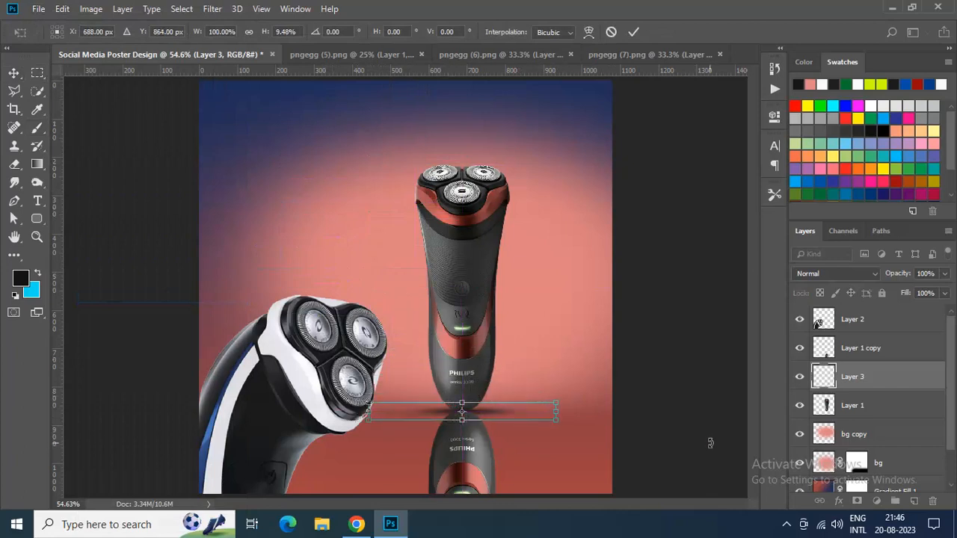
key(Return)
Nudge the reflected shaver on Layer 1 copy slightly downward.
click(477, 441)
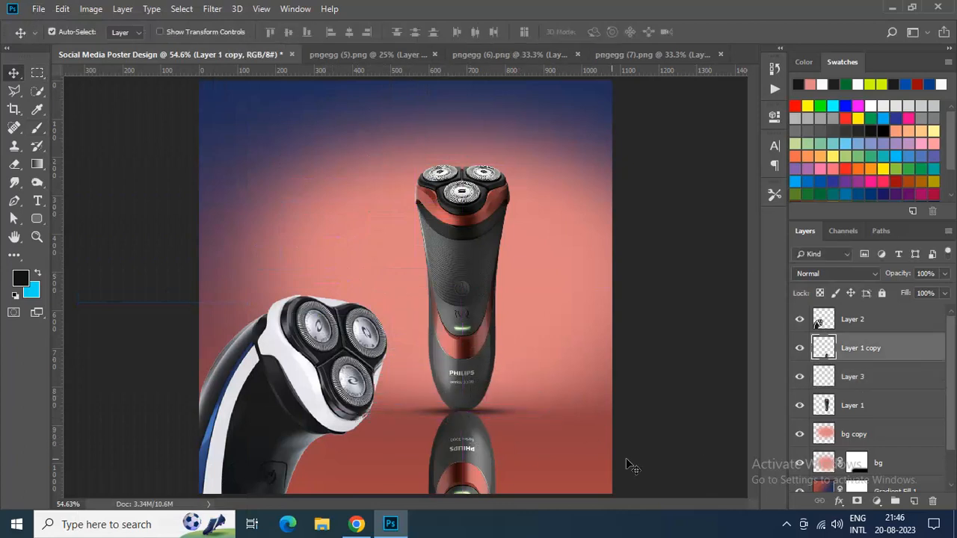
key(Down)
key(Down)
key(Down)
key(Down)
key(Down)
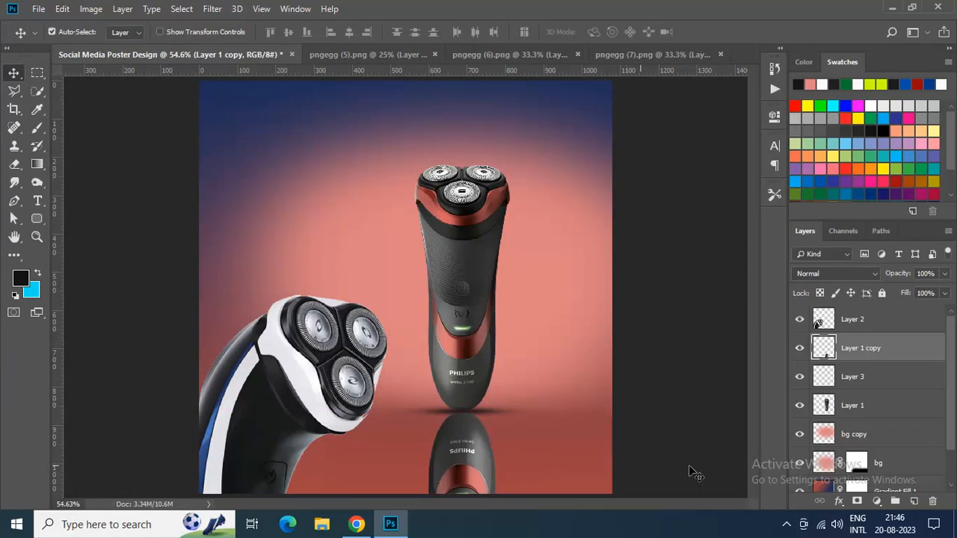
Rename Layer 3 as shadow and set its opacity to 61%.
click(853, 377)
double_click(853, 378)
text(shadow)
key(Return)
click(944, 274)
drag(929, 298, 921, 293)
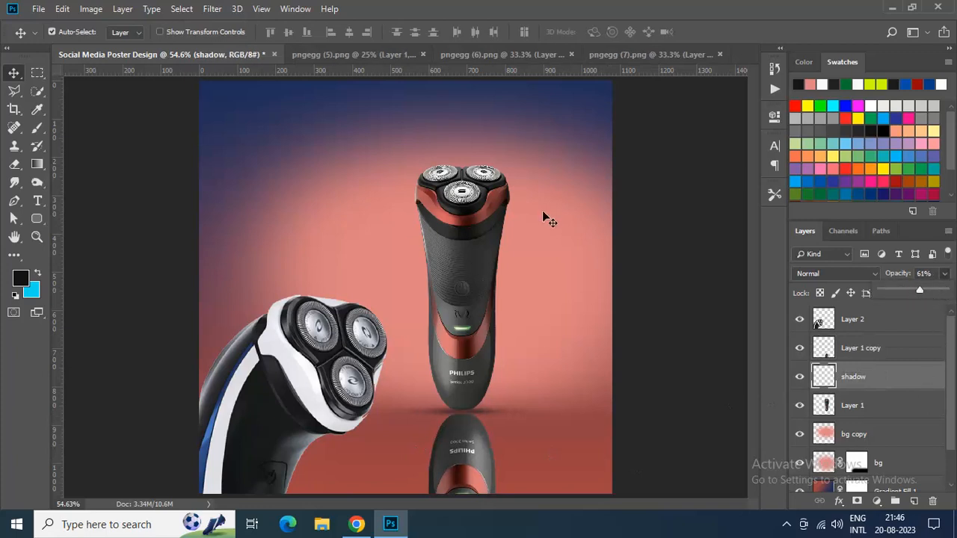
Add a layer mask to Layer 1 copy and paint it black across the reflection's lower part to fade it out.
click(835, 359)
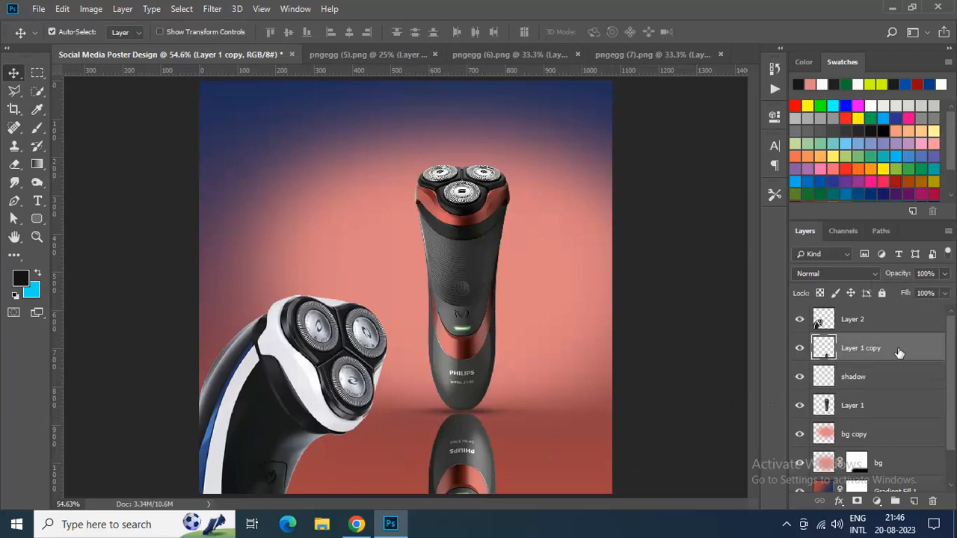
click(856, 501)
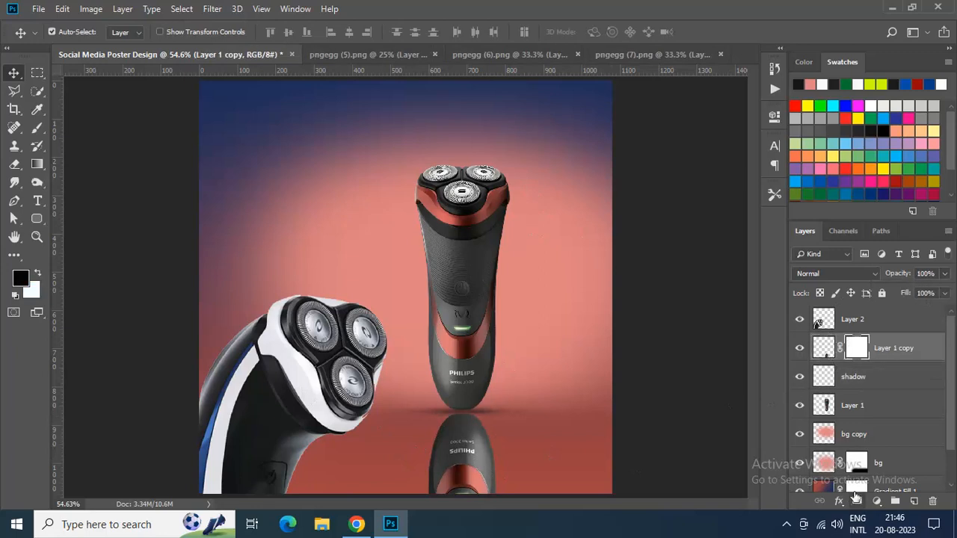
click(37, 127)
click(75, 128)
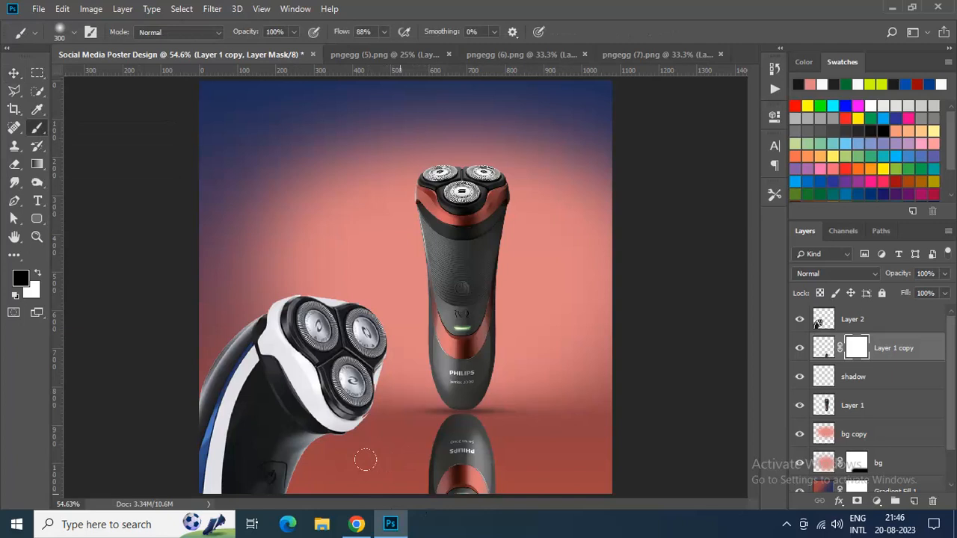
scroll(377, 454, down, 3)
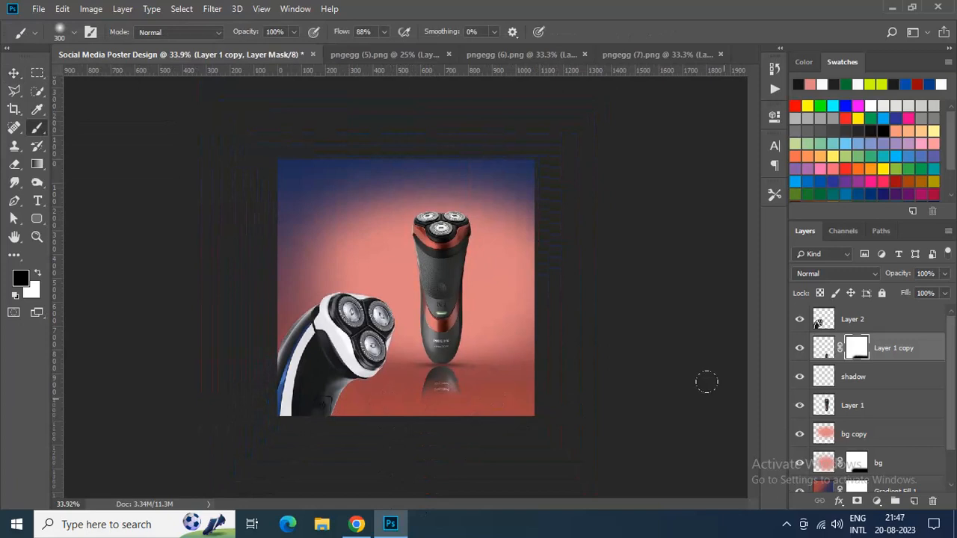
Set the opacity of the masked reflection layer, Layer 1 copy, to 70%.
click(945, 274)
drag(944, 290, 924, 298)
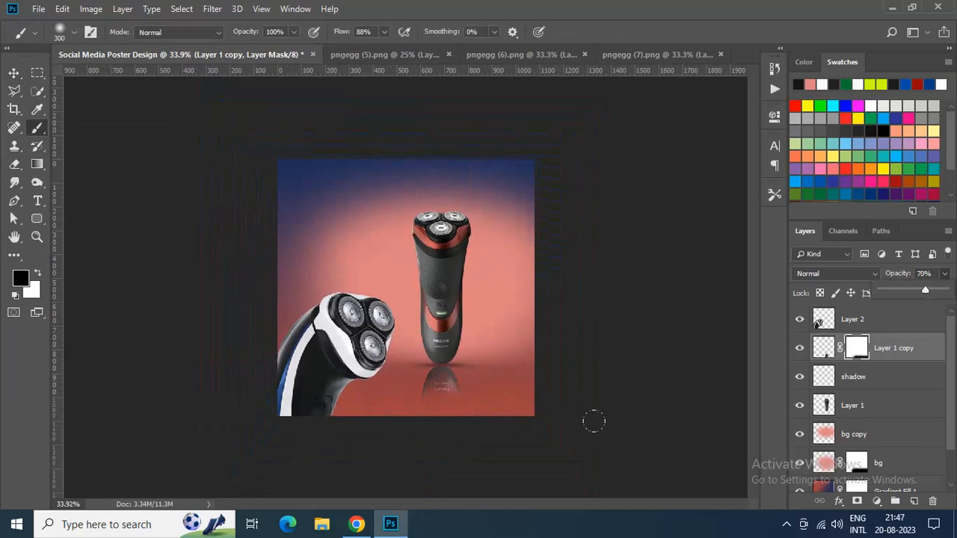
key(v)
key(ctrl+0)
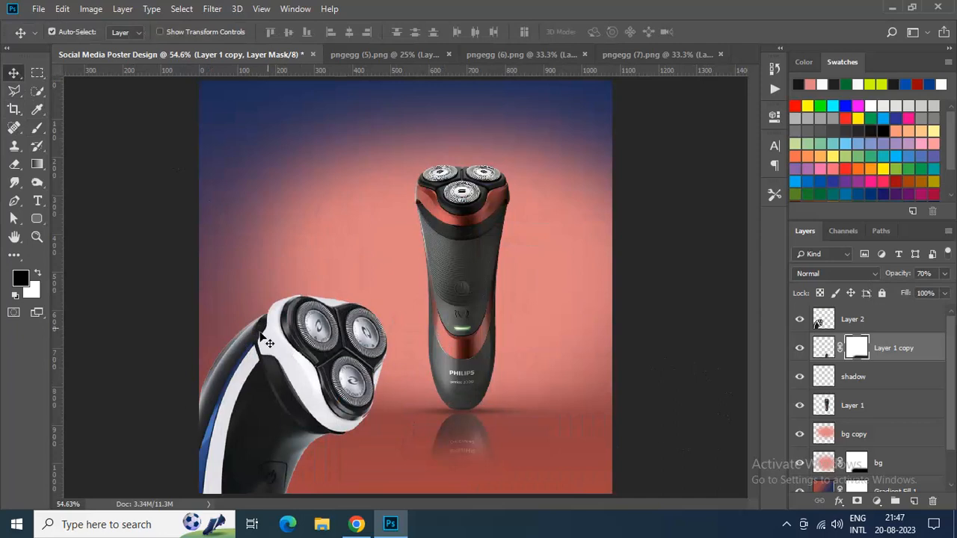
Add a drop shadow to the tilted shaver on Layer 2 with a size of 38 px.
click(258, 344)
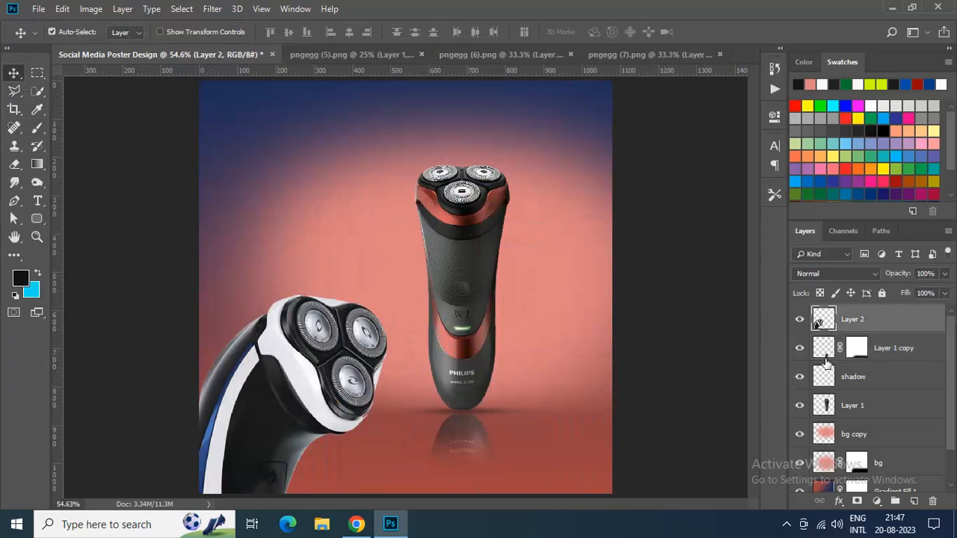
right_click(916, 319)
click(817, 18)
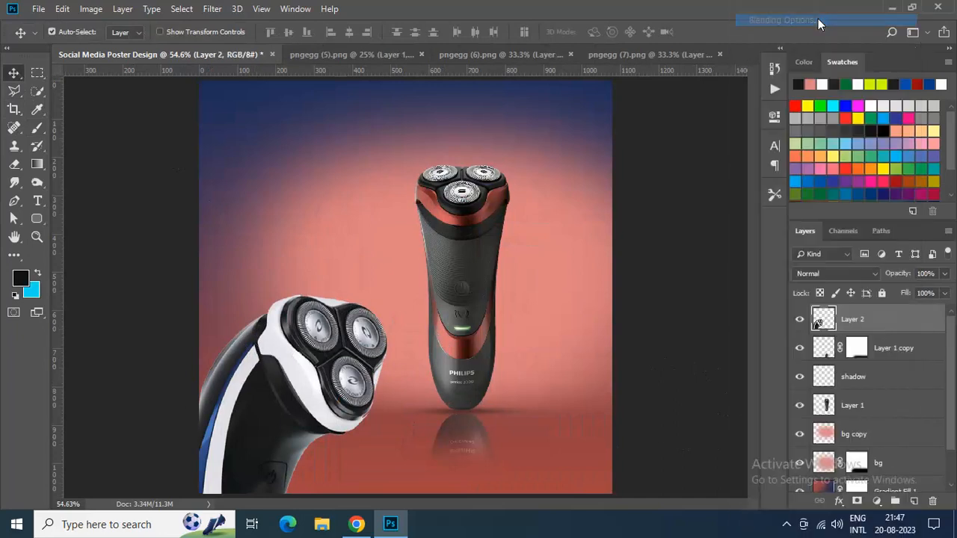
drag(654, 24, 754, 19)
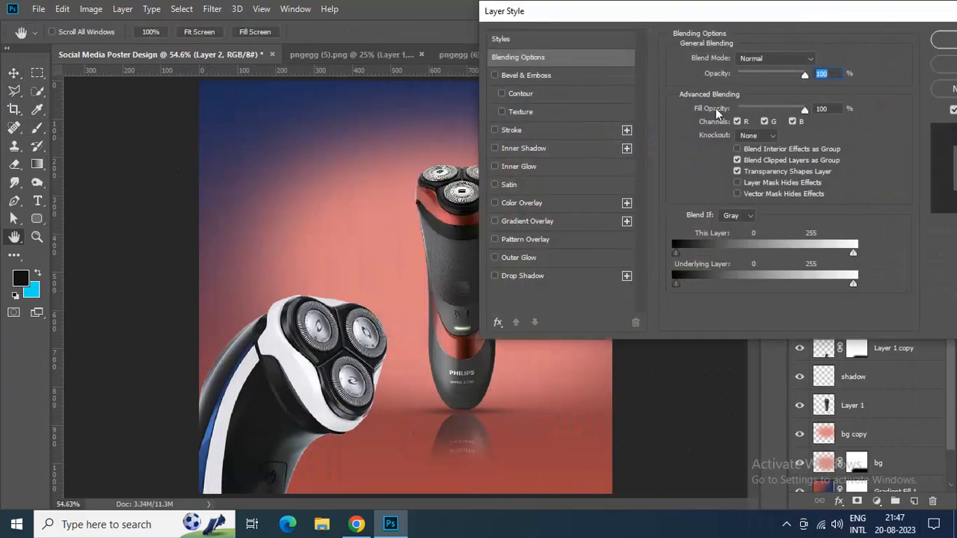
click(520, 275)
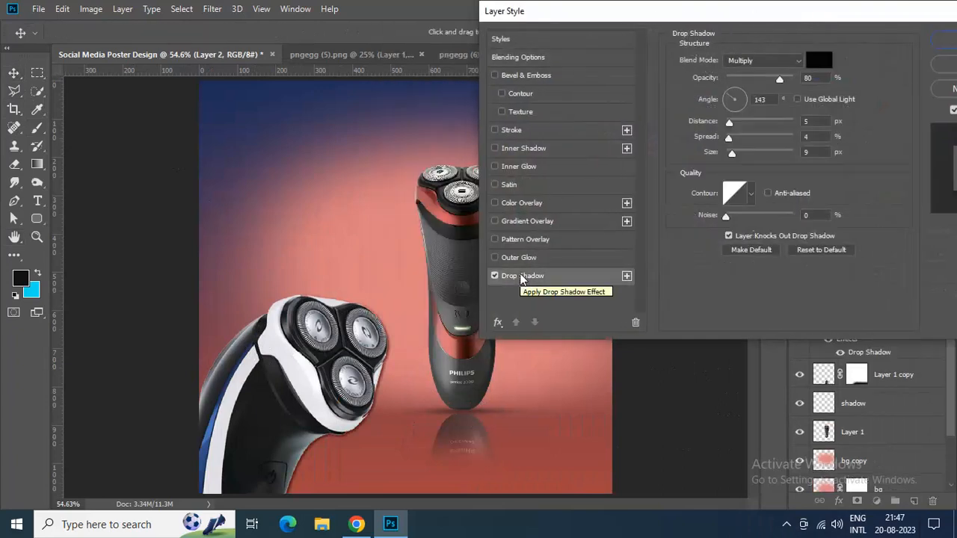
click(741, 150)
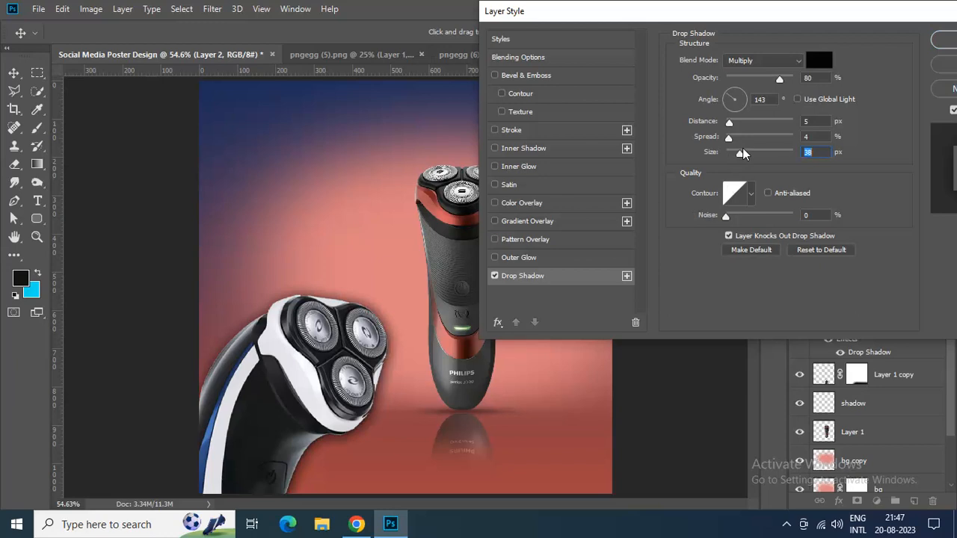
Set the drop shadow's angle to -21°, distance to 26 px and opacity to 31%, and apply the layer style.
drag(389, 329, 378, 322)
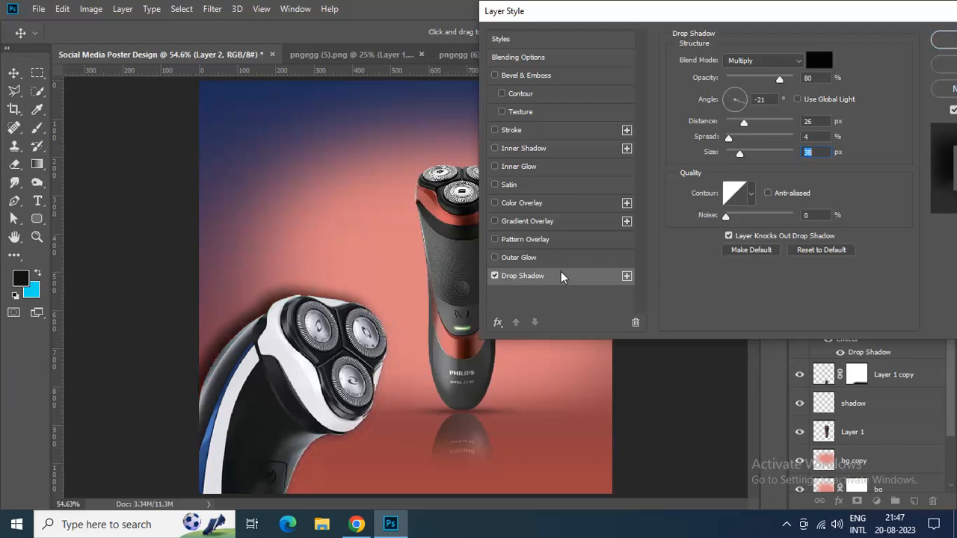
drag(733, 78, 752, 77)
drag(911, 18, 749, 18)
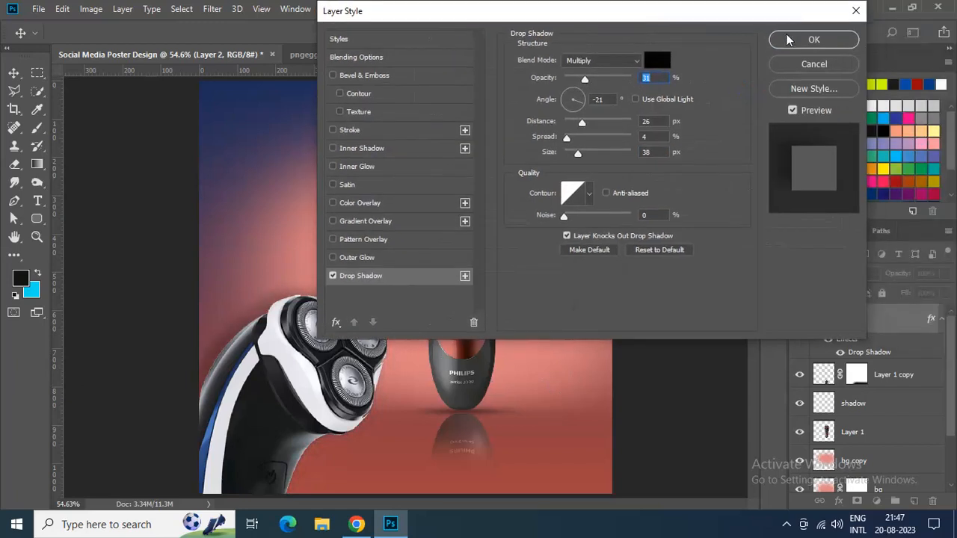
click(799, 40)
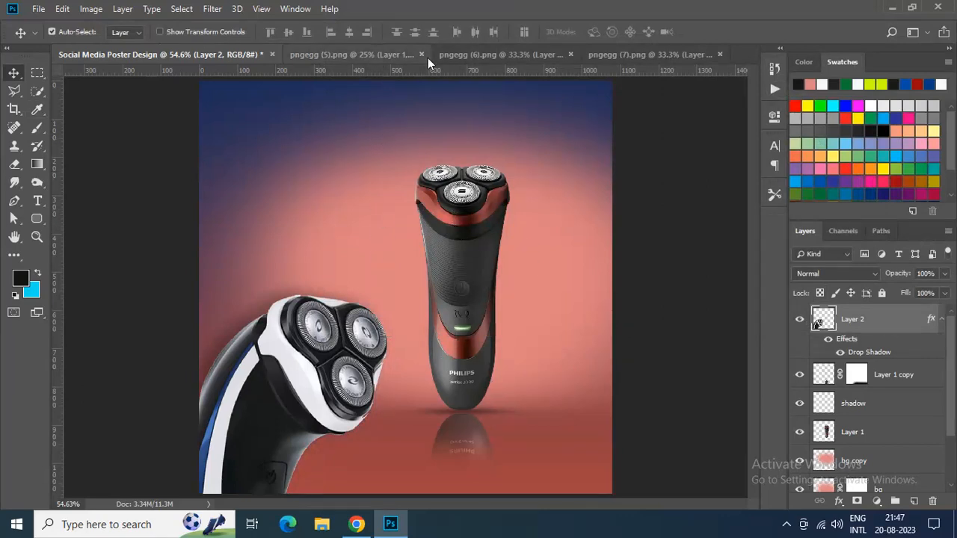
Close the pngegg (5).png document and bring the black PHILIPS wordmark into the poster as a new layer.
click(402, 56)
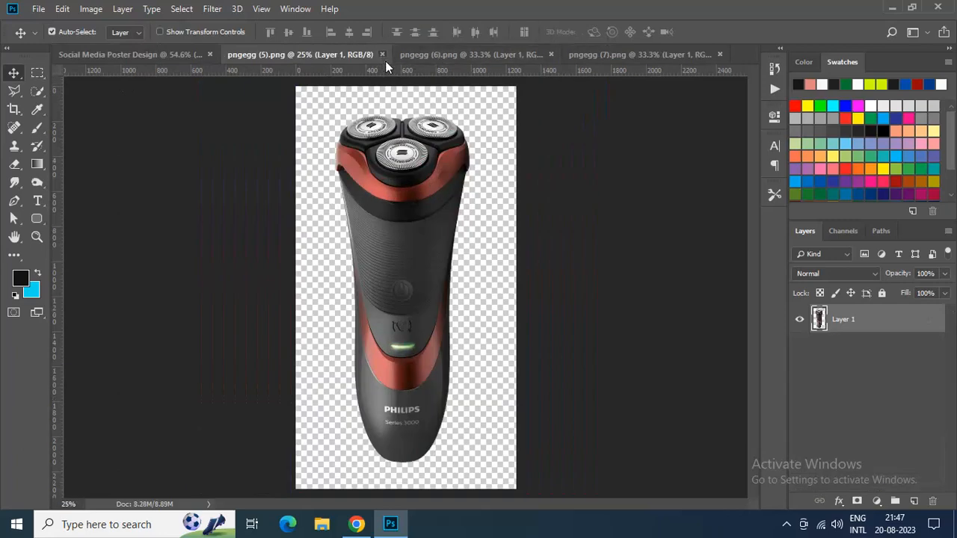
click(383, 56)
click(424, 58)
drag(404, 265, 278, 187)
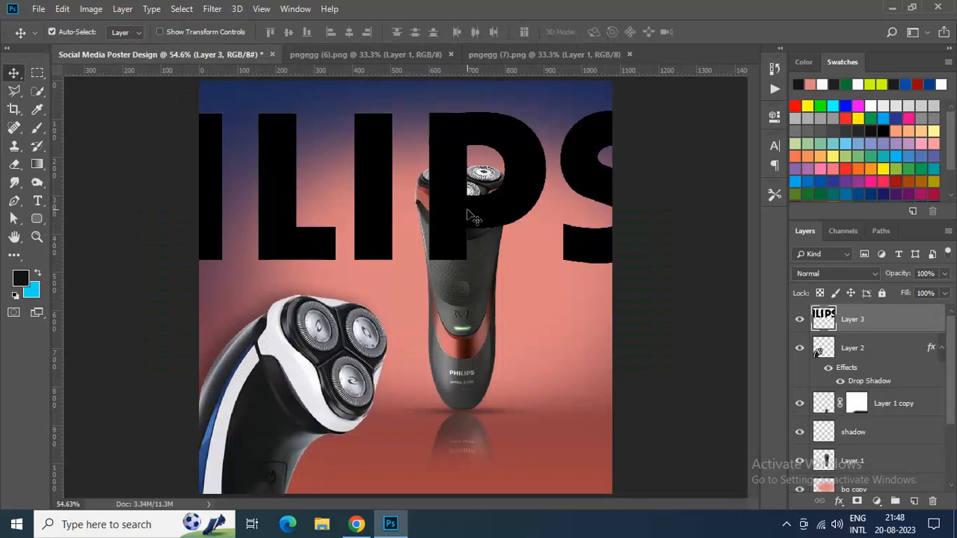
Scale the black PHILIPS wordmark to about 16% and place it in the poster's upper-right corner.
scroll(461, 247, down, 2)
scroll(459, 240, down, 1)
key(ctrl+t)
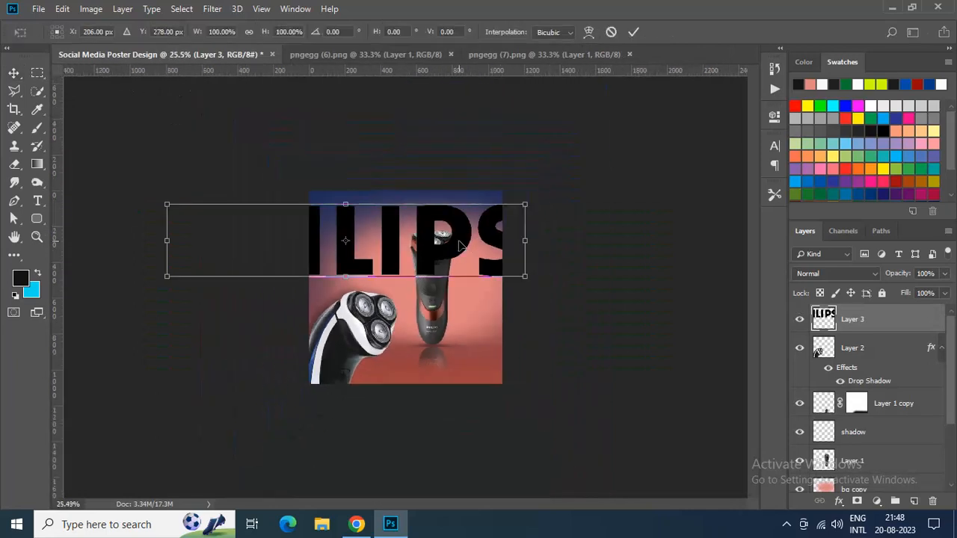
drag(526, 277, 377, 247)
scroll(463, 242, up, 2)
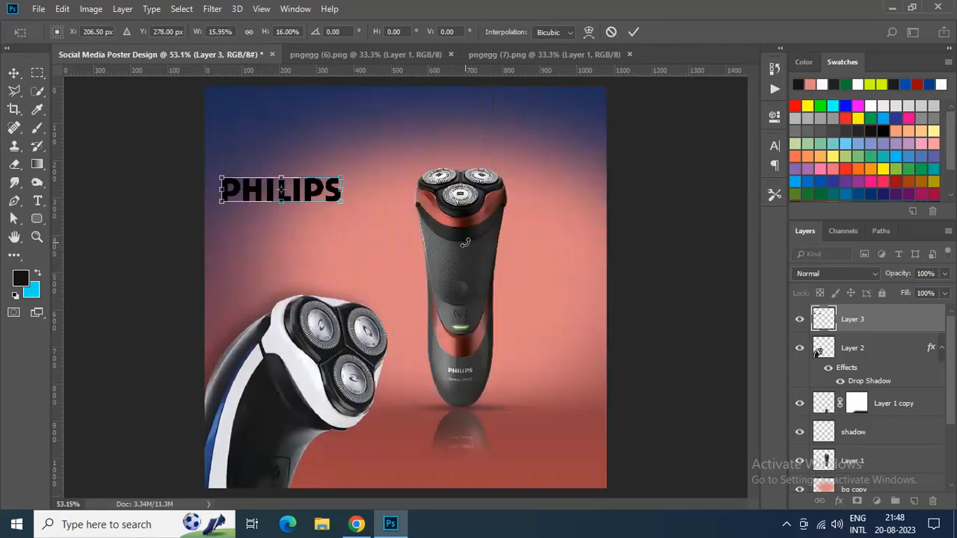
drag(270, 193, 520, 117)
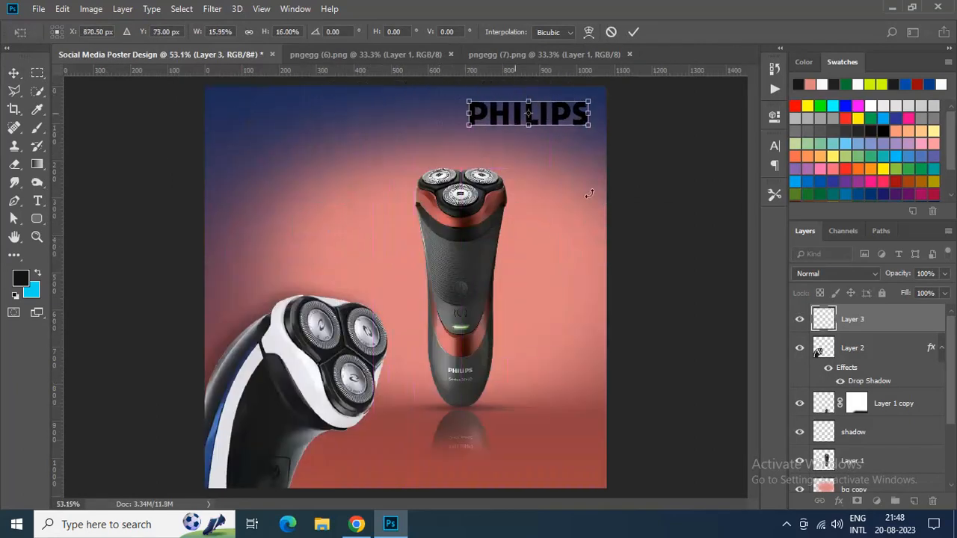
key(Return)
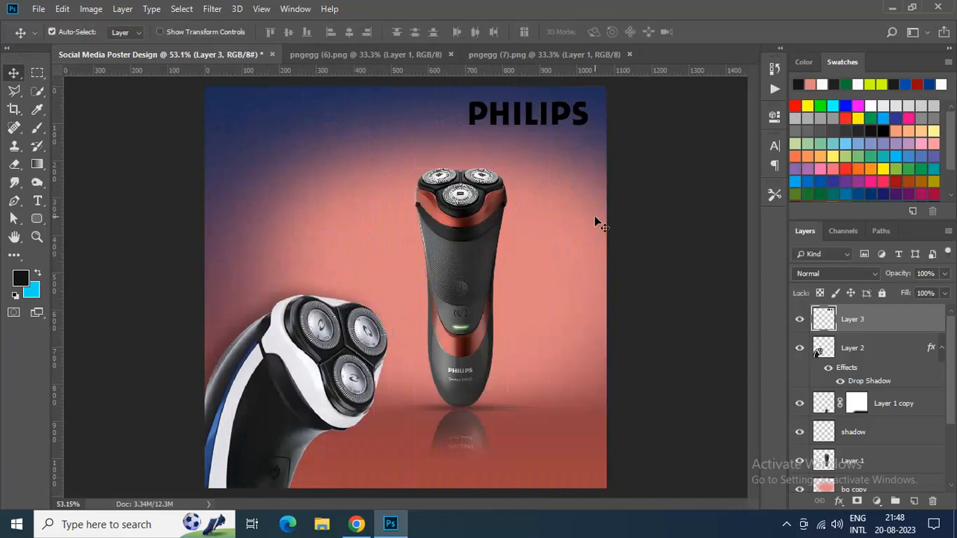
Apply a white Color Overlay at 85% opacity to the PHILIPS wordmark on Layer 3.
double_click(816, 329)
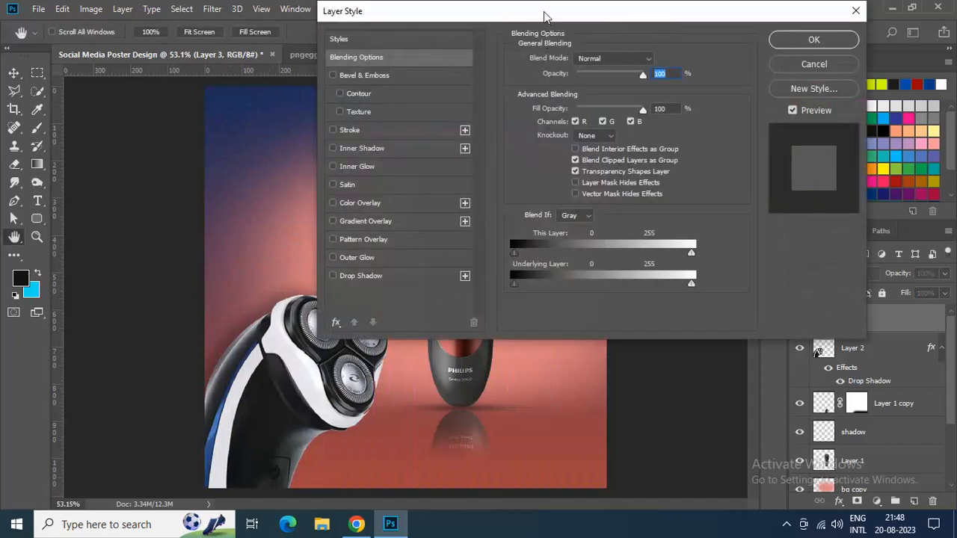
drag(544, 12, 860, 12)
click(674, 206)
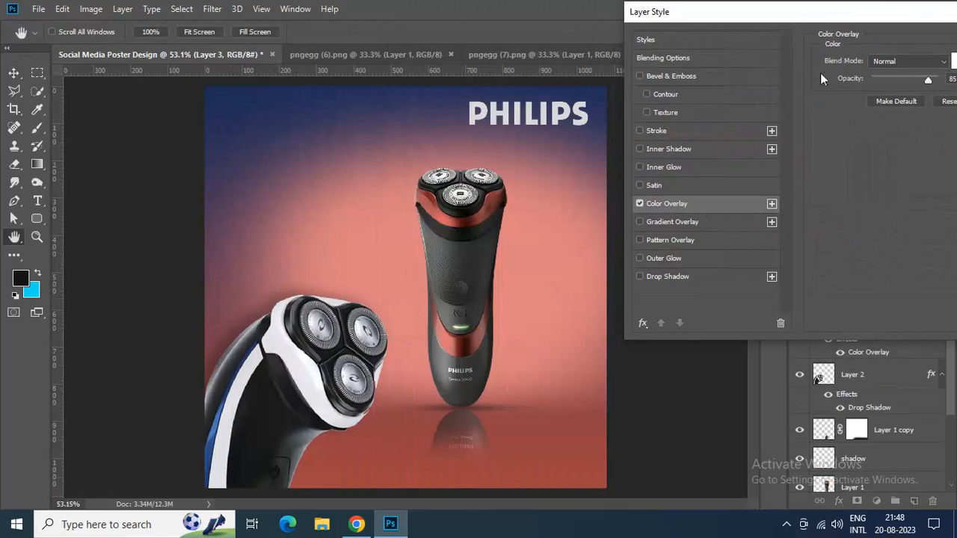
drag(708, 171, 613, 161)
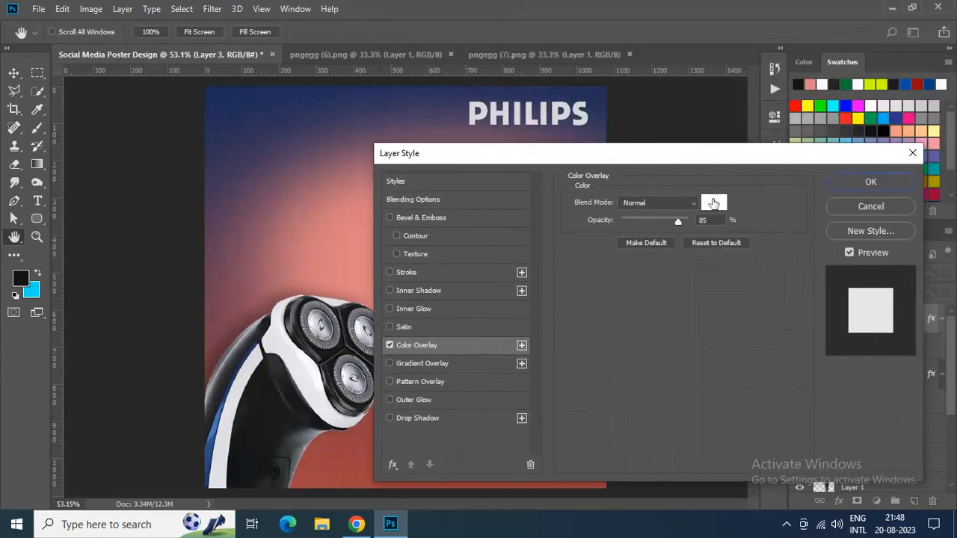
double_click(714, 202)
drag(601, 194, 519, 163)
click(841, 158)
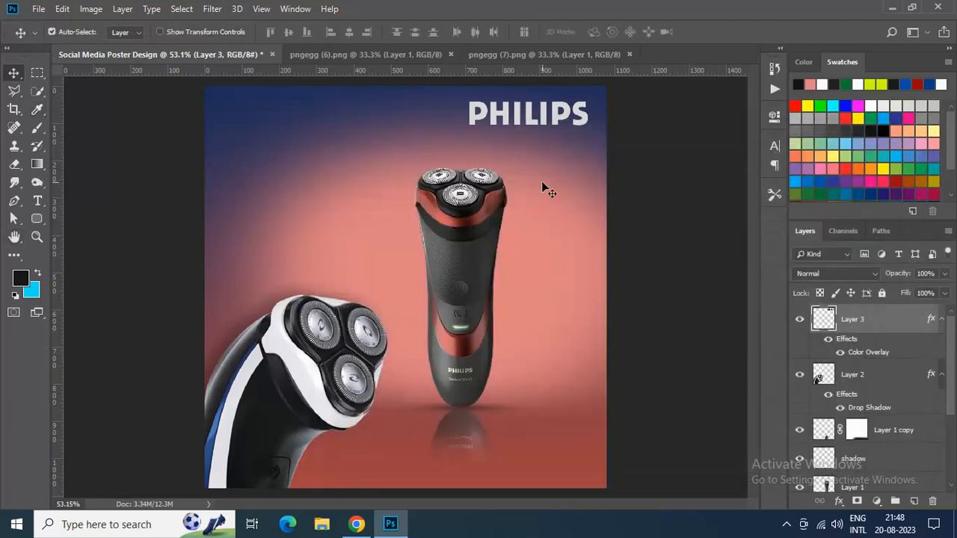
Nudge the PHILIPS wordmark slightly right and up toward the poster's corner.
click(573, 116)
key(Right)
key(Right)
key(Right)
key(Right)
key(Right)
key(Right)
key(Right)
key(Right)
key(Right)
key(Right)
key(Right)
key(Right)
key(Right)
key(Right)
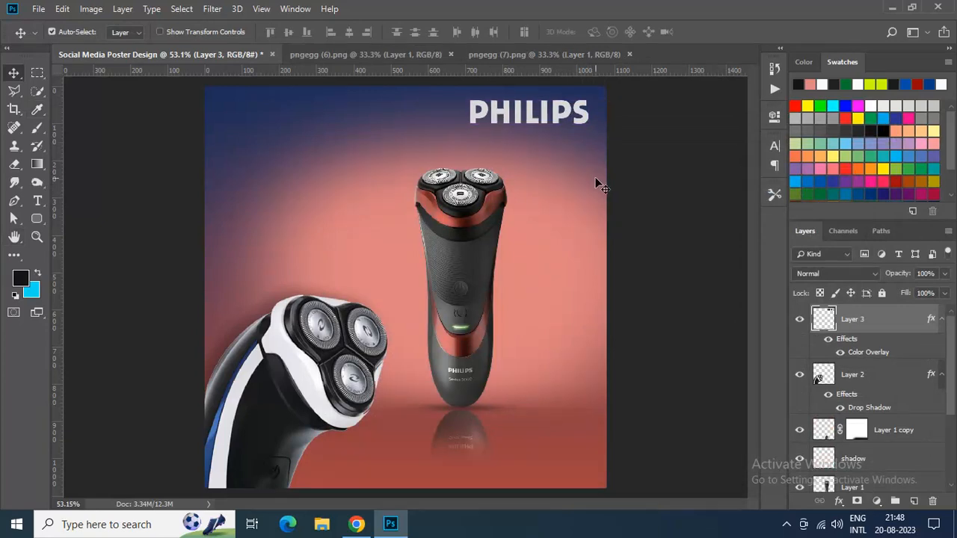
key(Up)
key(Up)
key(Up)
key(Right)
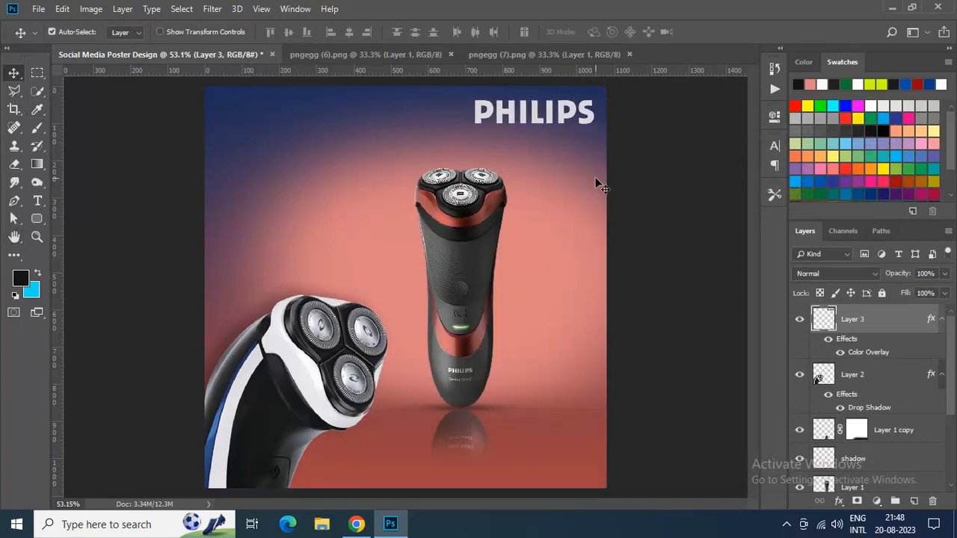
Add the text "Lets make things better" in 36 pt Antonio Light between the PHILIPS logo and the upright shaver.
scroll(531, 200, up, 5)
drag(752, 239, 748, 189)
click(37, 201)
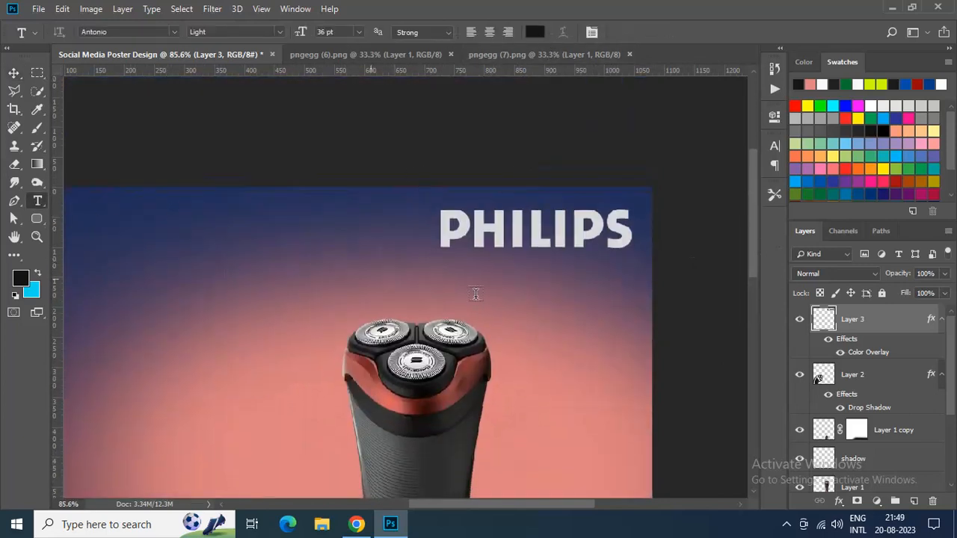
click(372, 274)
text(Le)
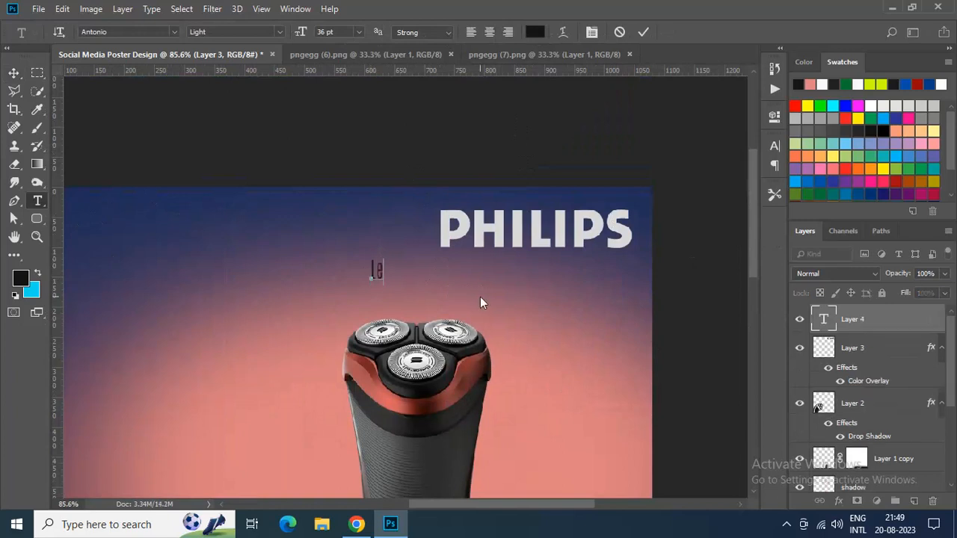
text(ts make th)
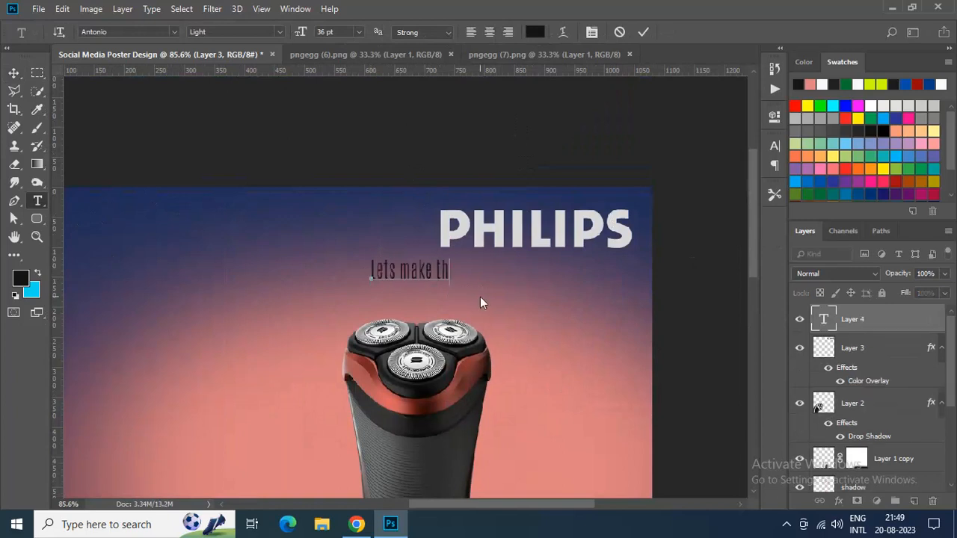
text(ings better)
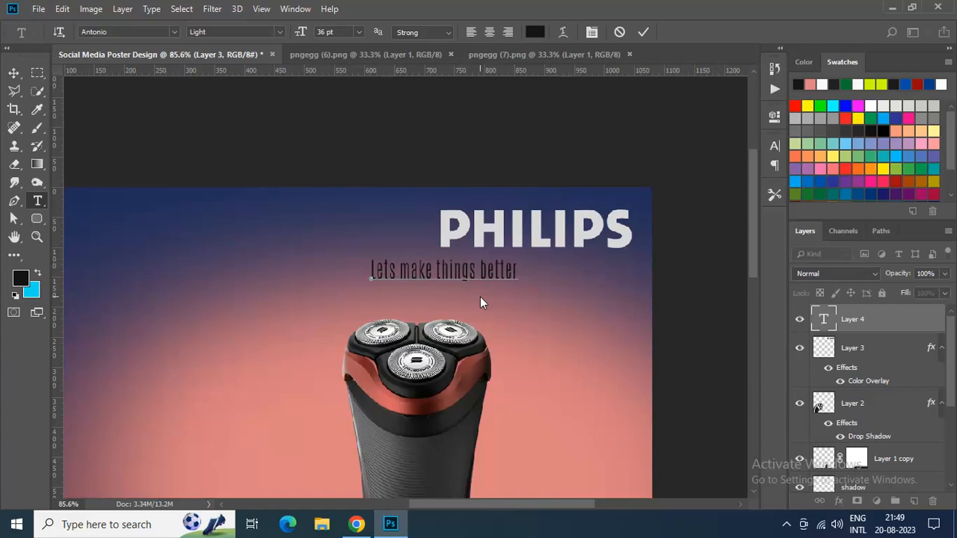
Color the tagline white (ffffff), set its size to 18 pt and commit the text.
key(ctrl+a)
click(535, 31)
text(ffffff)
click(836, 159)
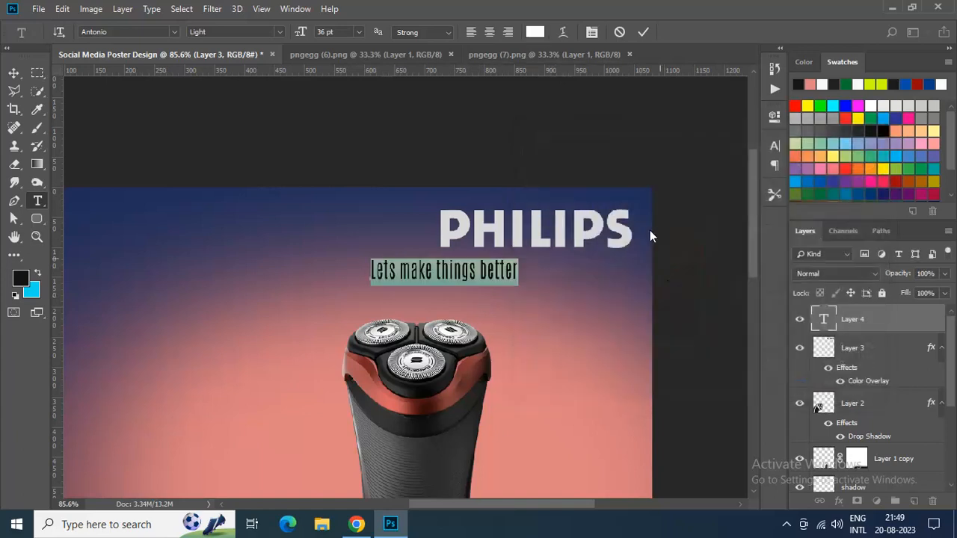
click(299, 34)
key(Return)
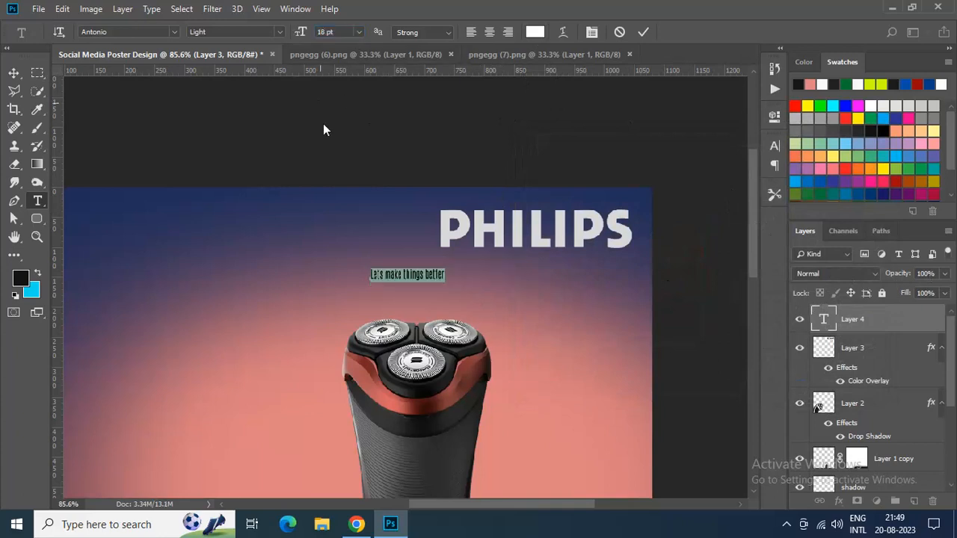
click(643, 32)
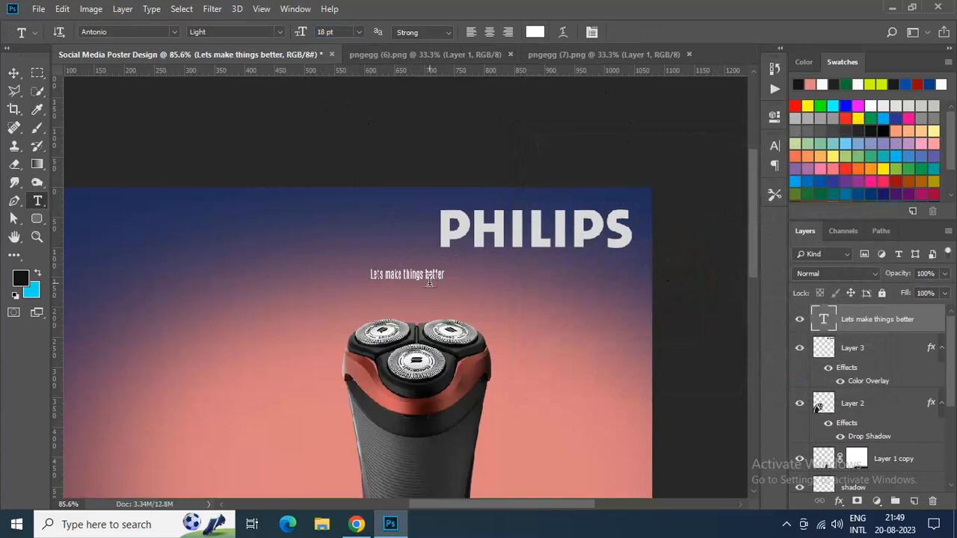
Align the tagline directly beneath the left end of the PHILIPS logo and change its font style to Antonio Regular.
click(13, 73)
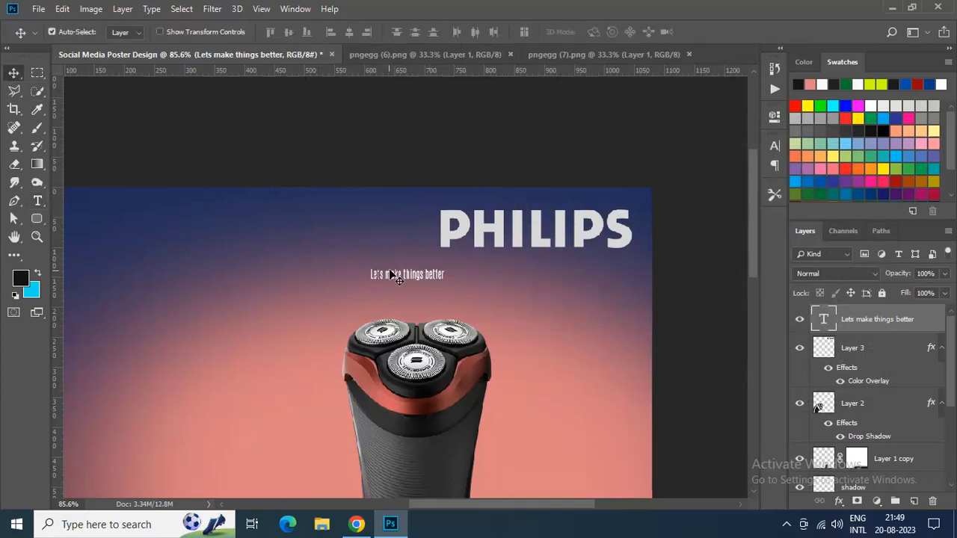
drag(407, 282, 510, 258)
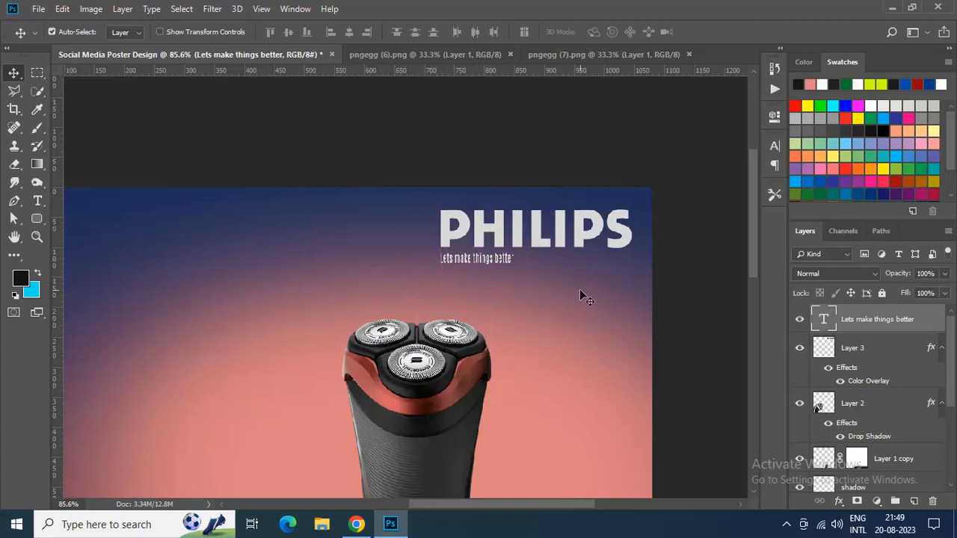
double_click(824, 320)
click(775, 146)
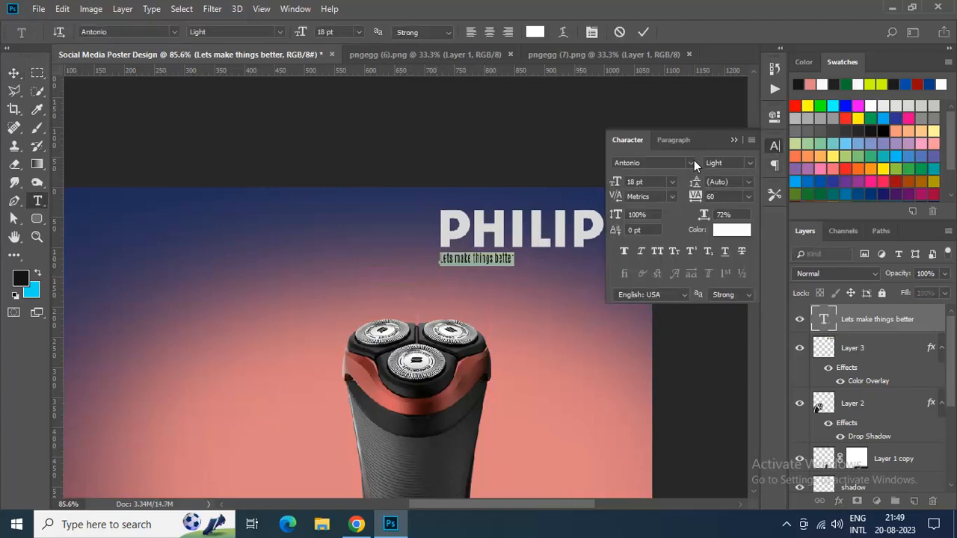
click(686, 164)
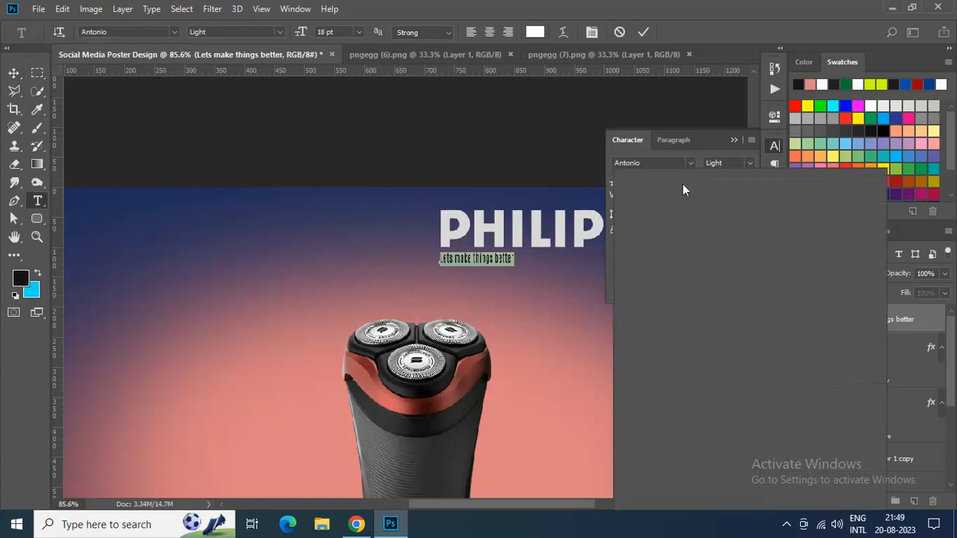
click(644, 219)
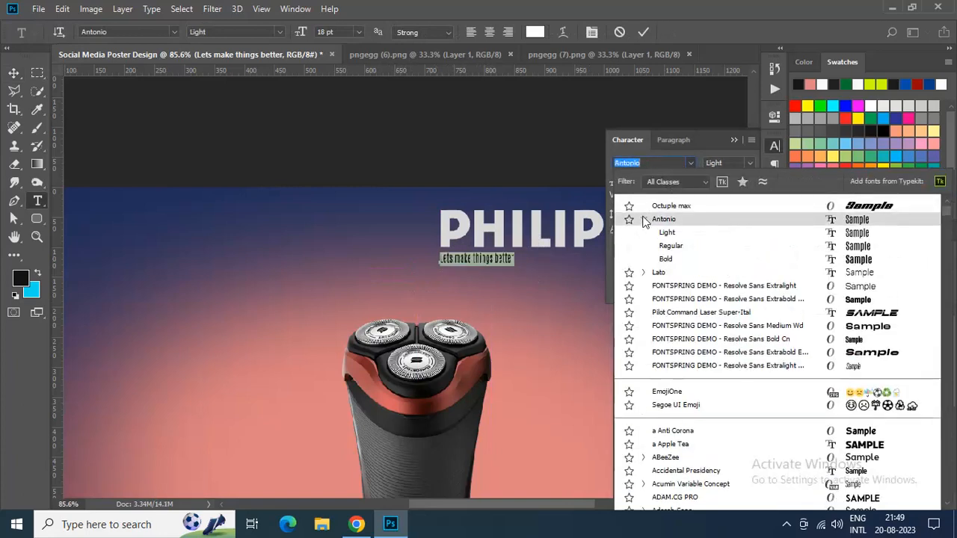
click(673, 246)
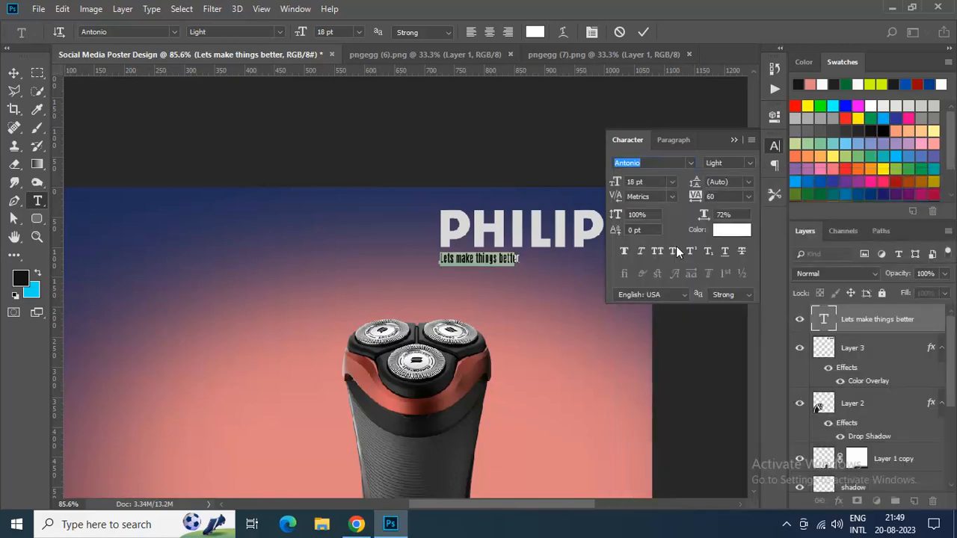
click(643, 31)
key(v)
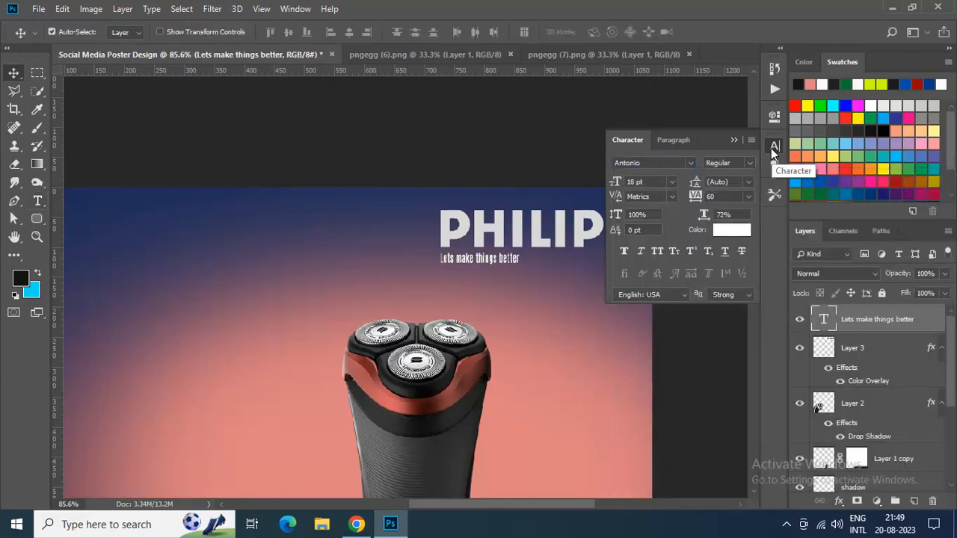
Set the tagline's tracking to 600 and commit the text edit.
double_click(823, 320)
drag(696, 197, 716, 198)
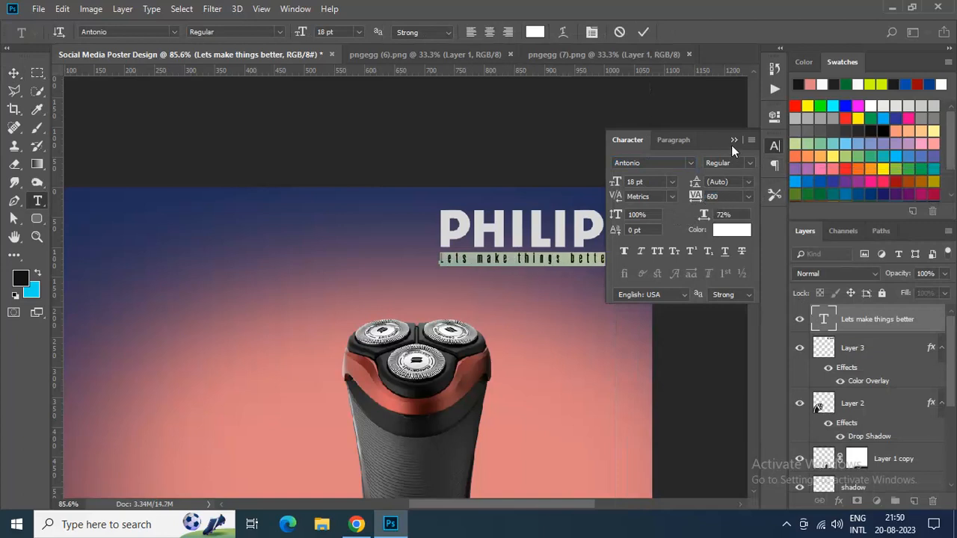
click(733, 142)
click(643, 33)
key(v)
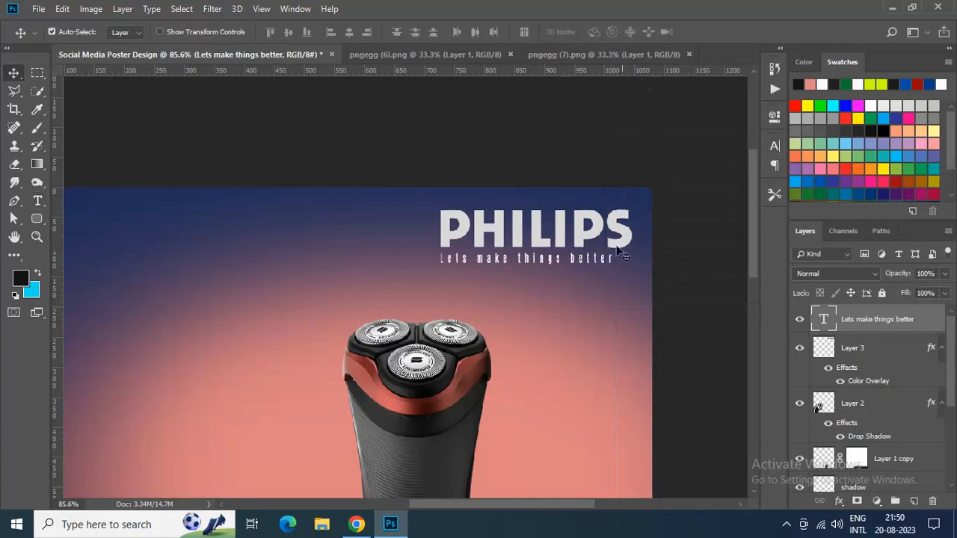
Stretch the tagline horizontally with Free Transform to match the width of the PHILIPS logo.
scroll(512, 265, up, 1)
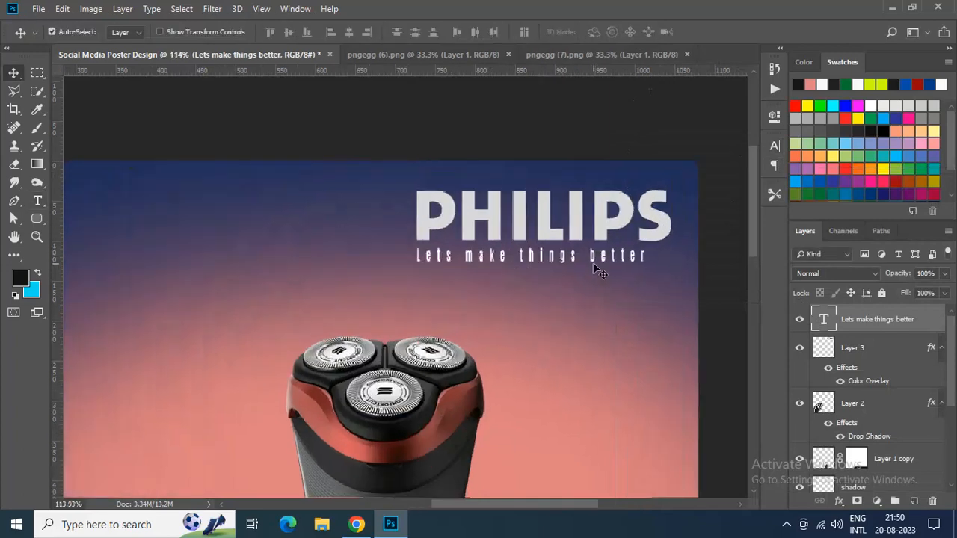
click(62, 9)
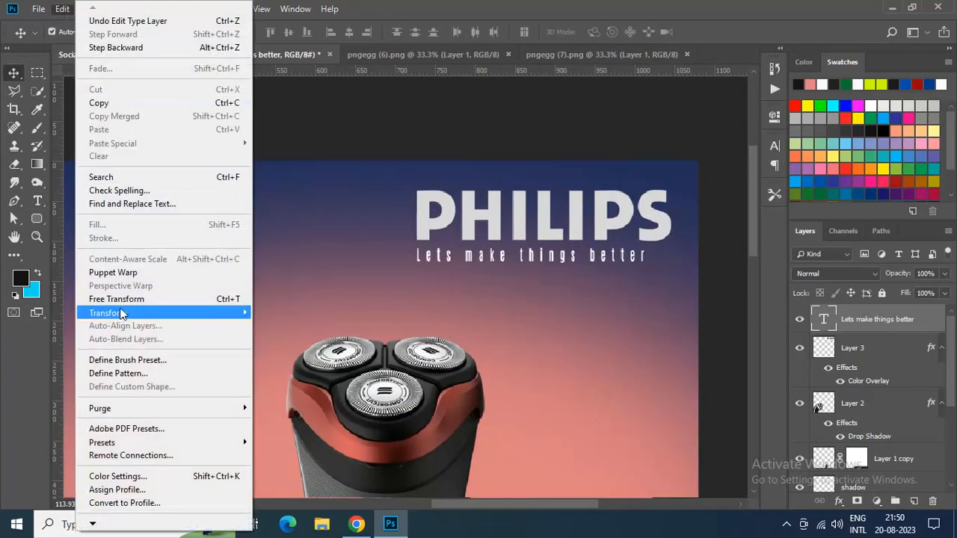
click(120, 298)
drag(652, 256, 670, 256)
key(Return)
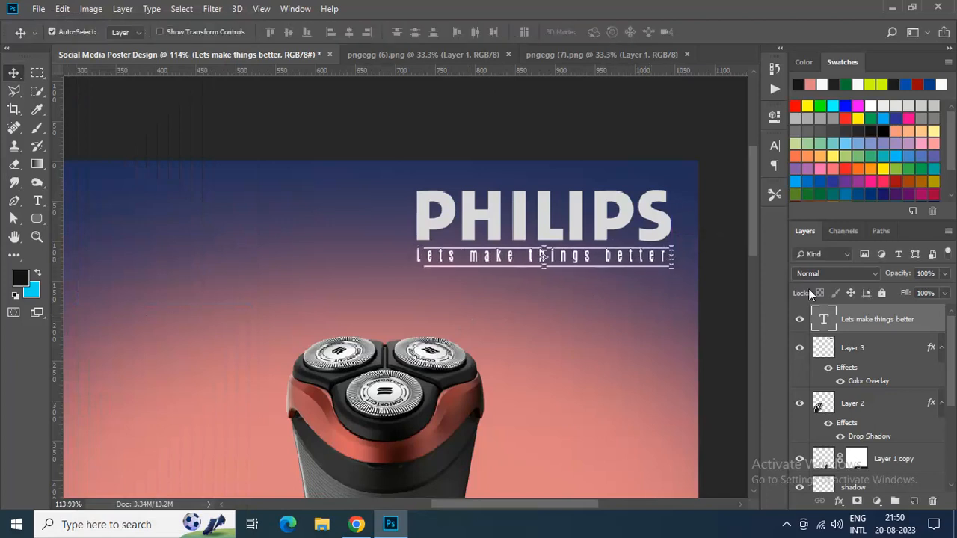
key(ctrl+0)
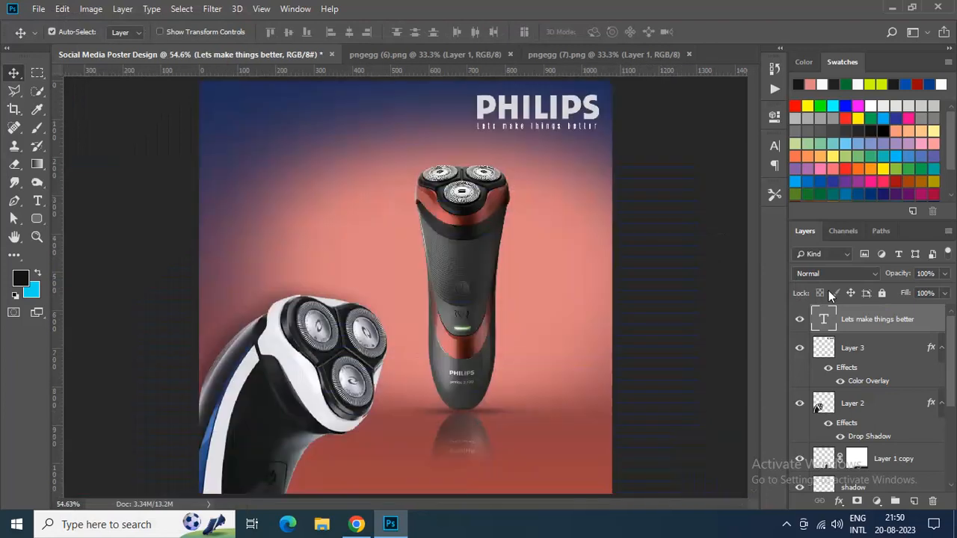
Add the white headline text "ULTIMATE" at 48 pt in the poster's upper-left area.
click(37, 201)
click(253, 160)
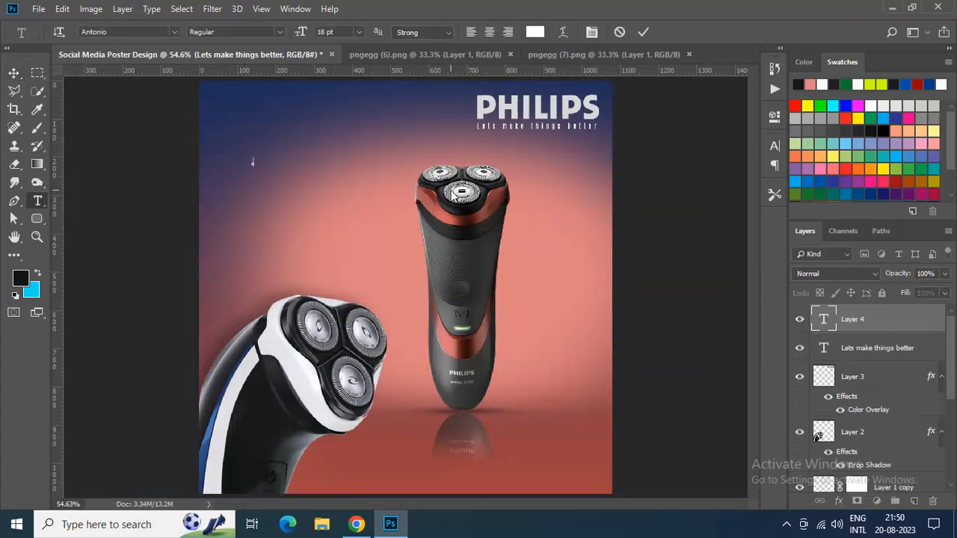
click(358, 33)
click(344, 190)
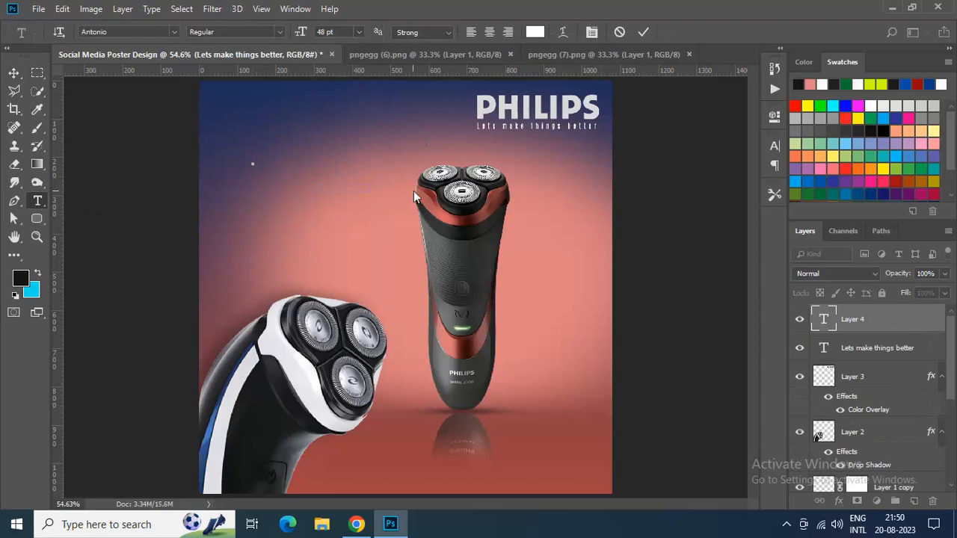
text(ULTIMATE)
Change the font of the ULTIMATE headline to Aileron SemiBold.
key(ctrl+a)
click(775, 149)
drag(695, 199, 682, 207)
click(666, 165)
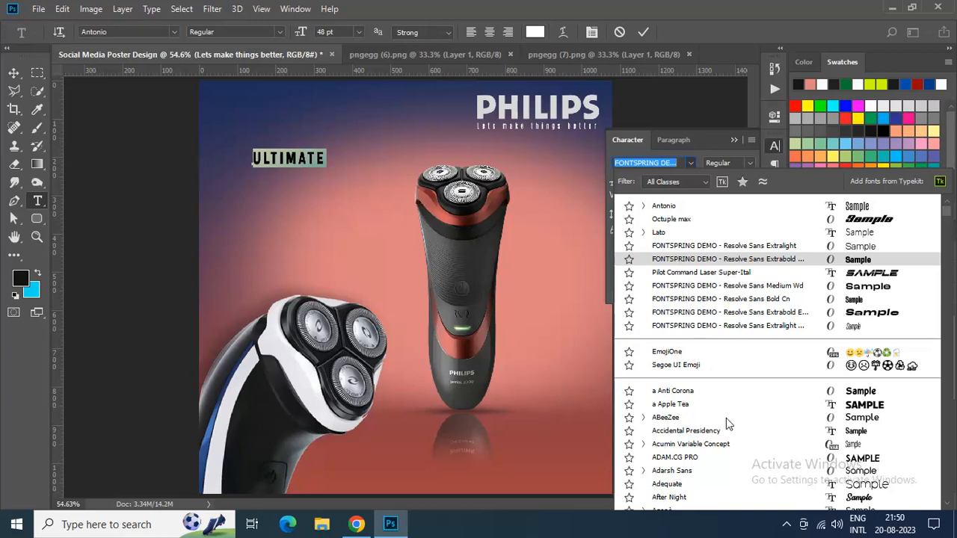
click(643, 417)
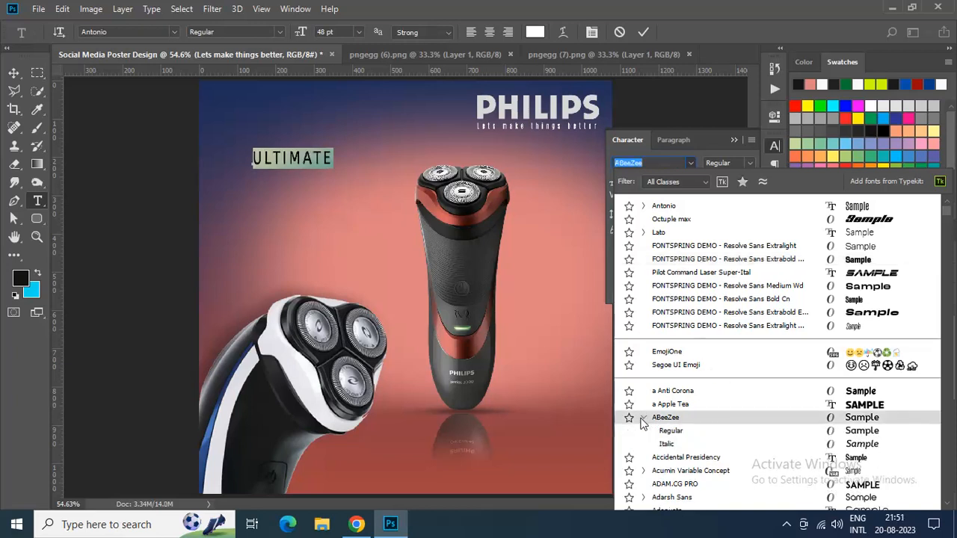
scroll(709, 388, down, 5)
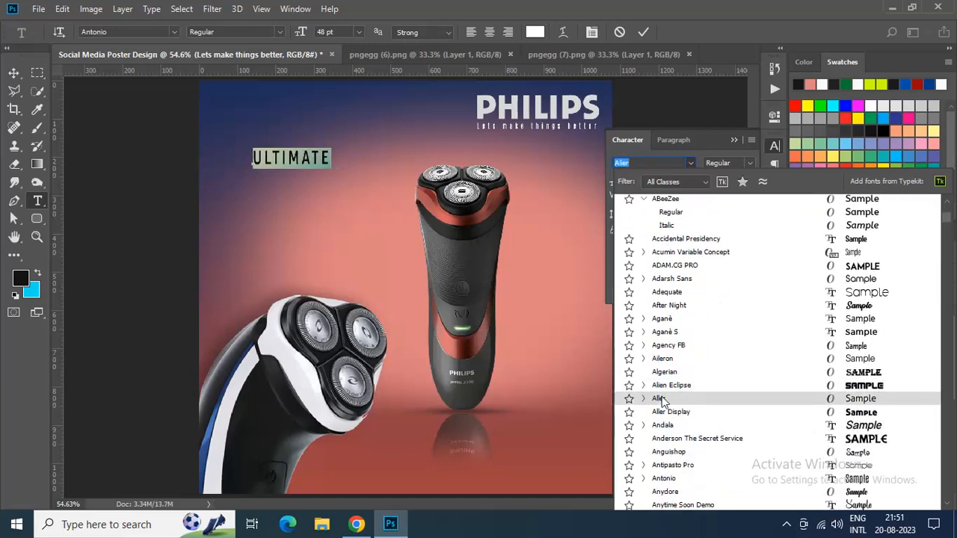
click(643, 360)
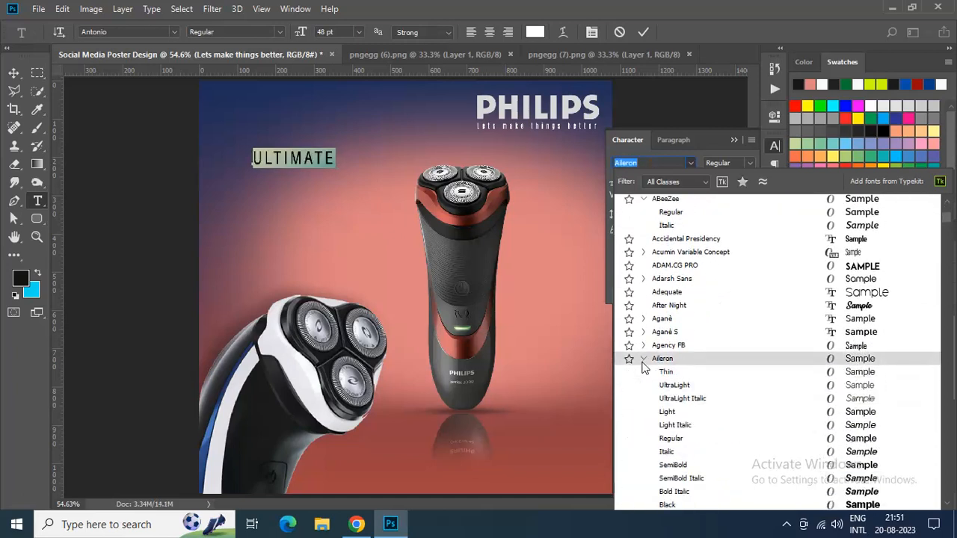
click(682, 467)
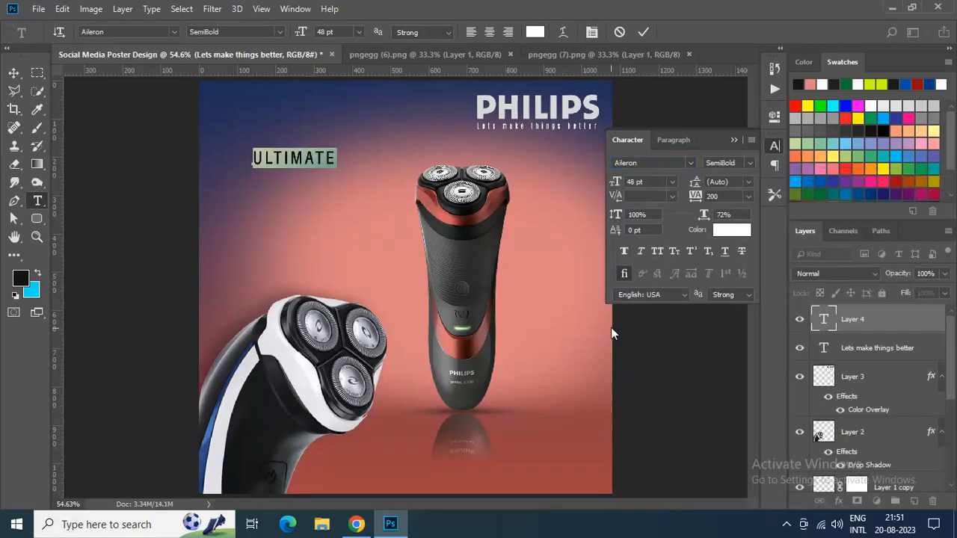
Set the ULTIMATE headline's tracking to 60 and its font size to 72 pt, and commit the edit.
drag(696, 197, 695, 200)
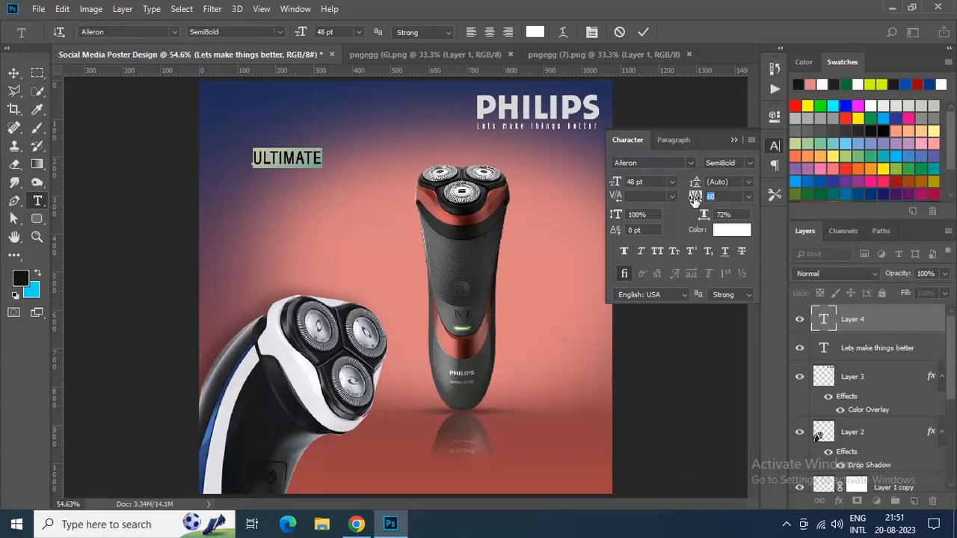
click(359, 32)
click(337, 212)
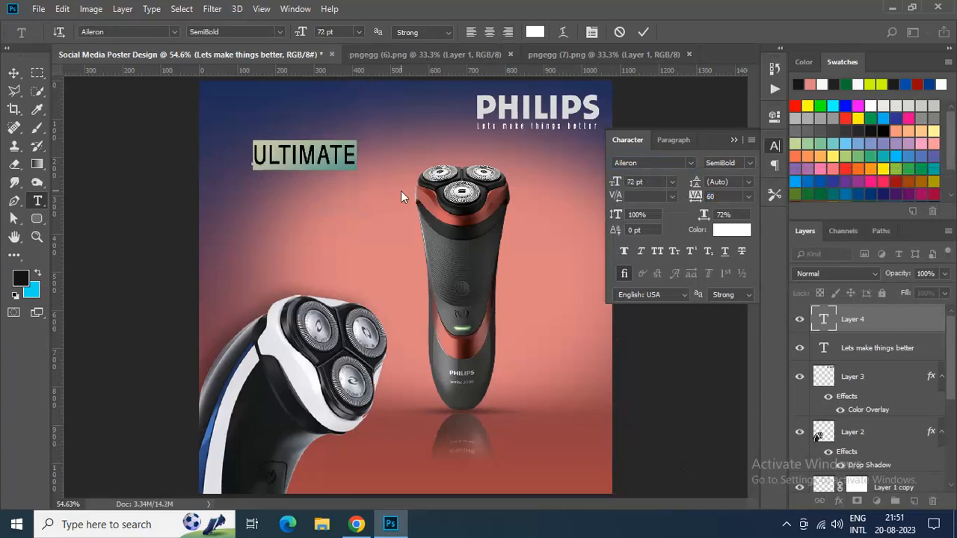
click(643, 32)
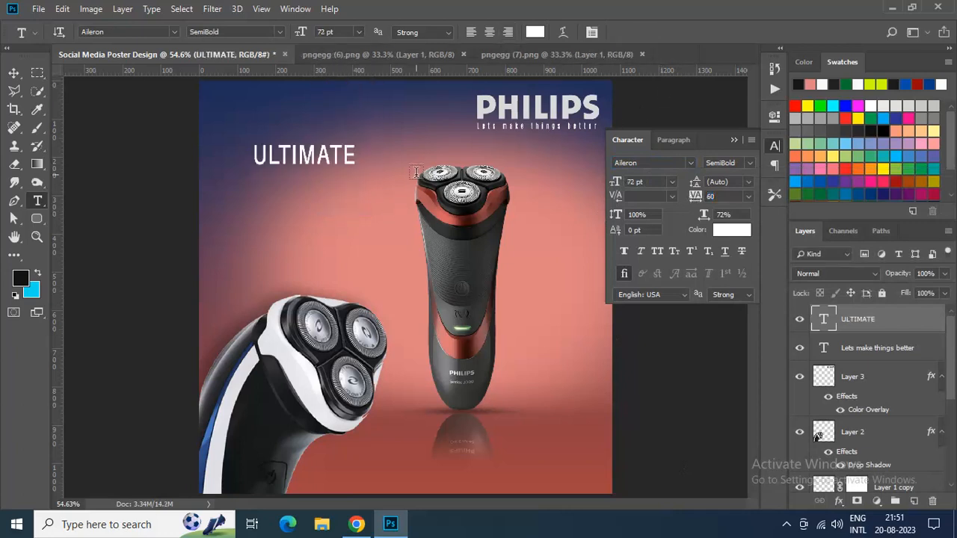
Shift the headline slightly to the left and extend its text to read "ULTIMATE TRIMMER".
click(14, 72)
drag(282, 155, 262, 156)
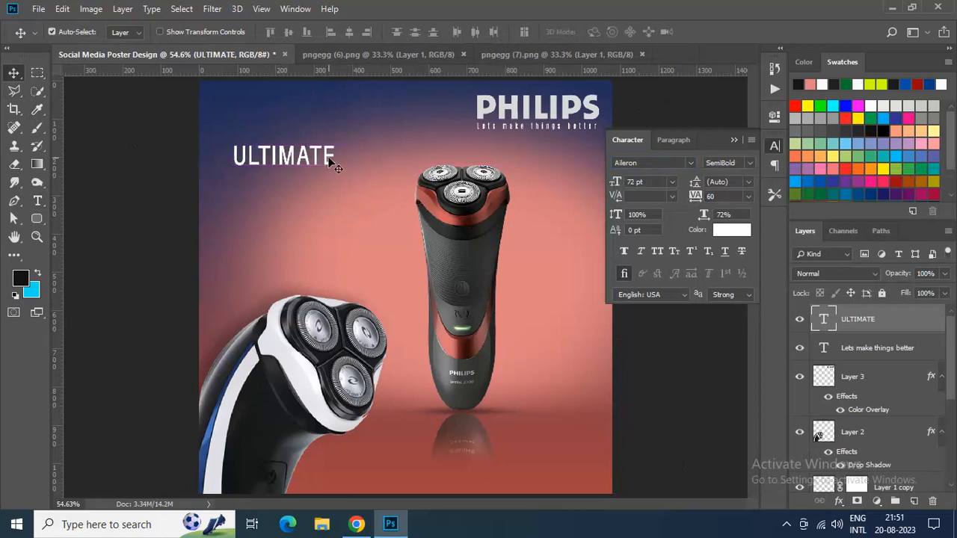
double_click(824, 319)
click(333, 173)
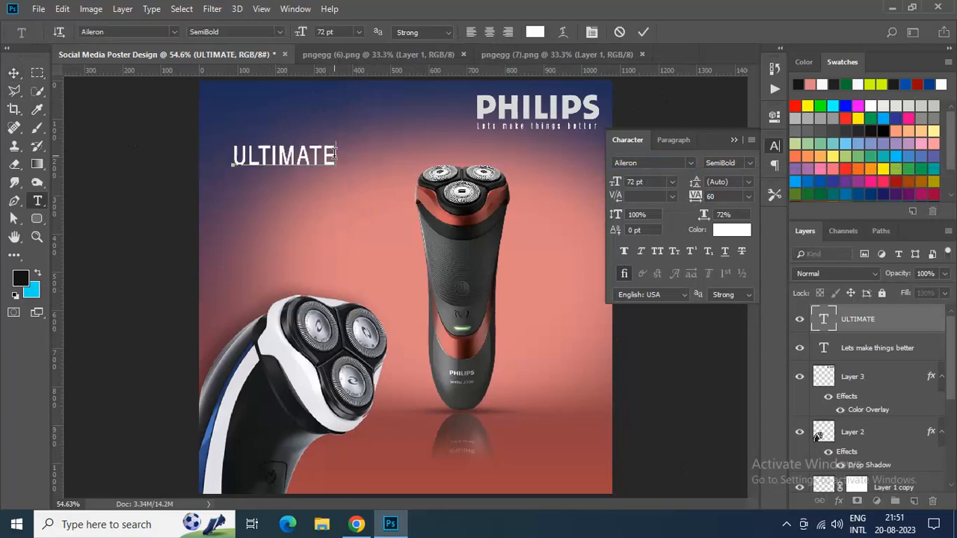
text(TRIMMER)
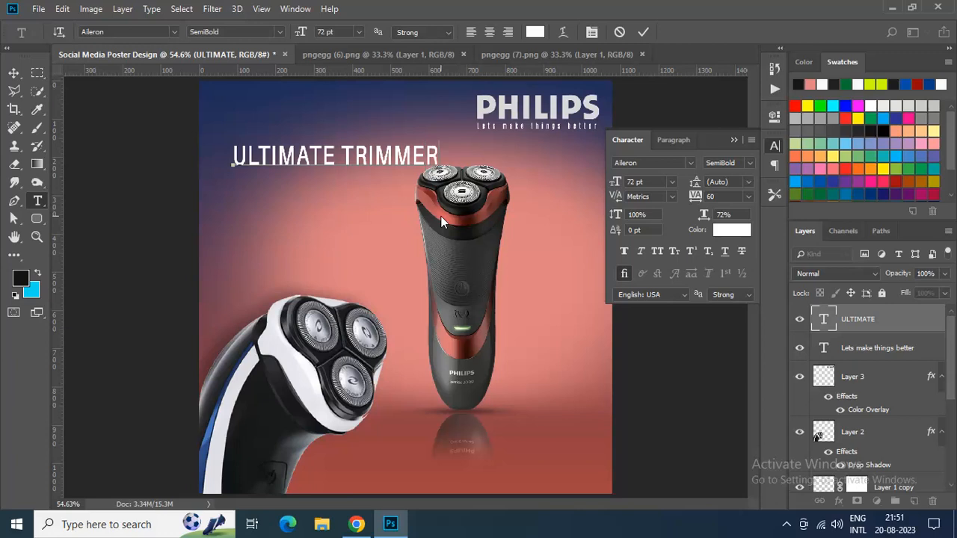
click(643, 32)
Move the ULTIMATE TRIMMER headline down beside the trimmer head and reduce its font size to 60 pt.
key(v)
drag(365, 155, 344, 194)
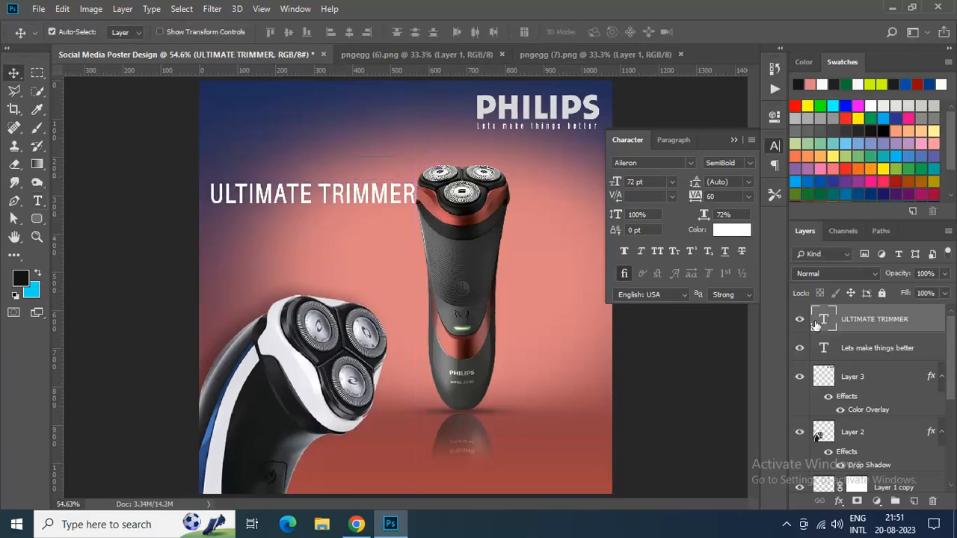
double_click(823, 319)
click(307, 33)
text(65)
key(Return)
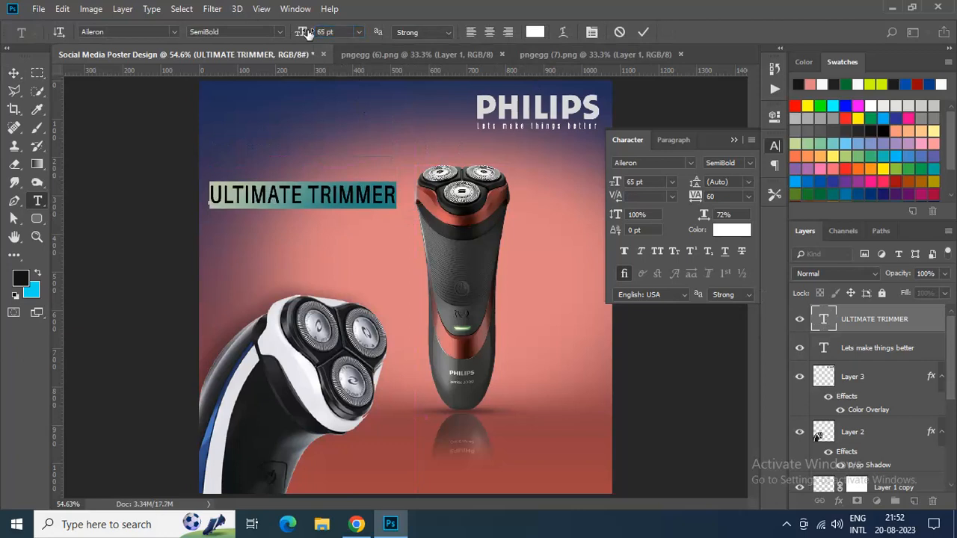
text(60)
key(Return)
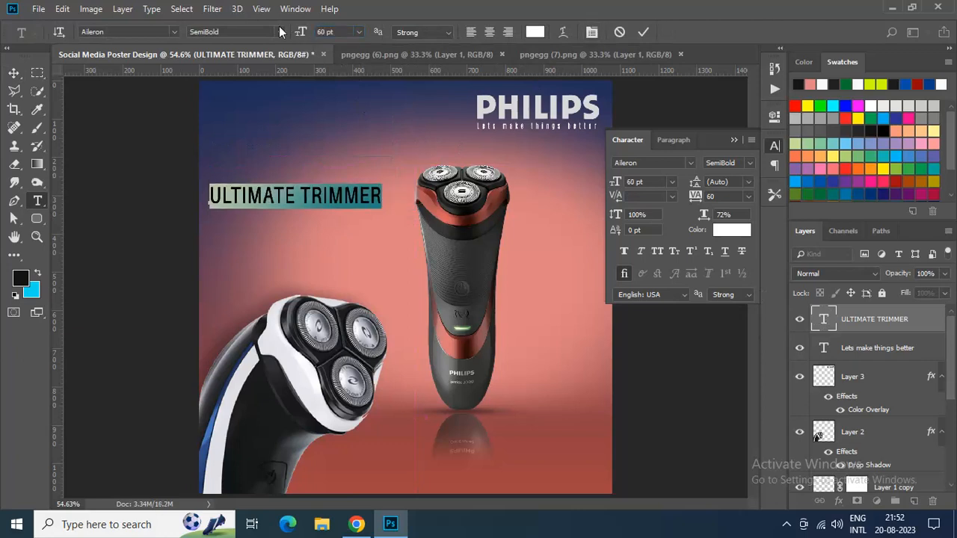
click(643, 31)
Reposition the headline, duplicate it directly beneath itself, and replace the copy's text with "For".
key(v)
drag(313, 195, 349, 205)
double_click(821, 319)
key(ctrl+h)
key(shift+Left)
key(shift+Left)
key(shift+Left)
key(shift+Left)
key(shift+Left)
key(shift+Left)
key(shift+Left)
key(shift+Left)
key(shift+Left)
key(shift+Left)
key(shift+Left)
key(shift+Left)
key(shift+Left)
key(shift+Left)
key(shift+Left)
key(shift+Left)
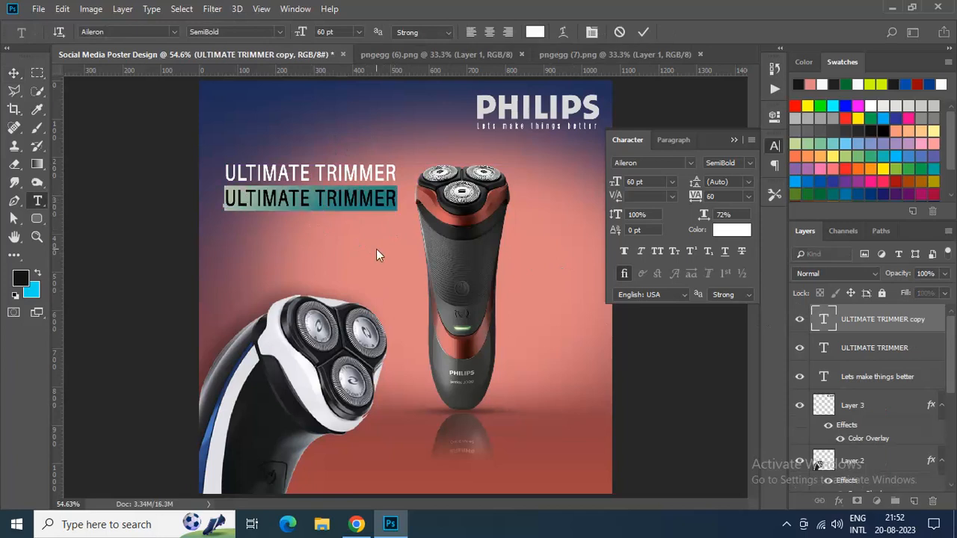
text(FOR)
key(BackSpace)
key(BackSpace)
text(or)
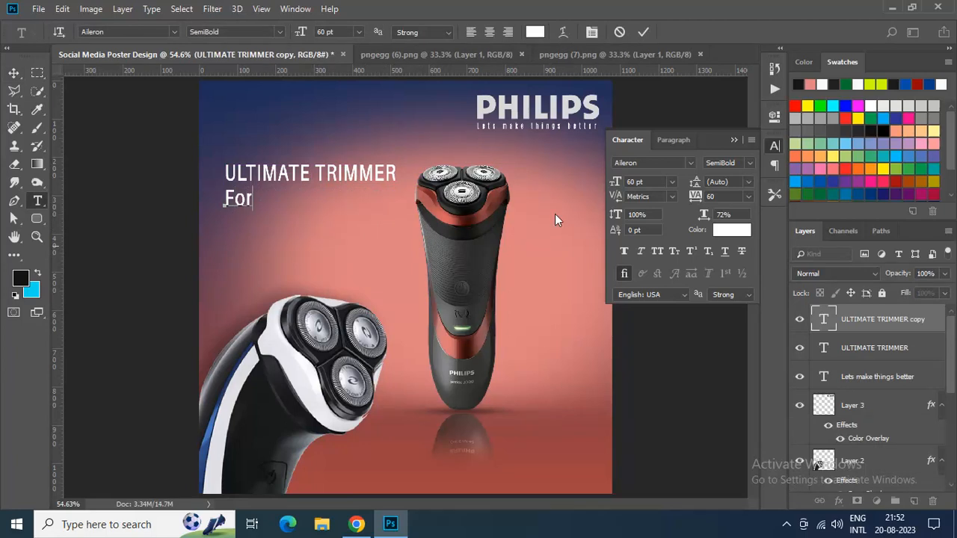
click(642, 32)
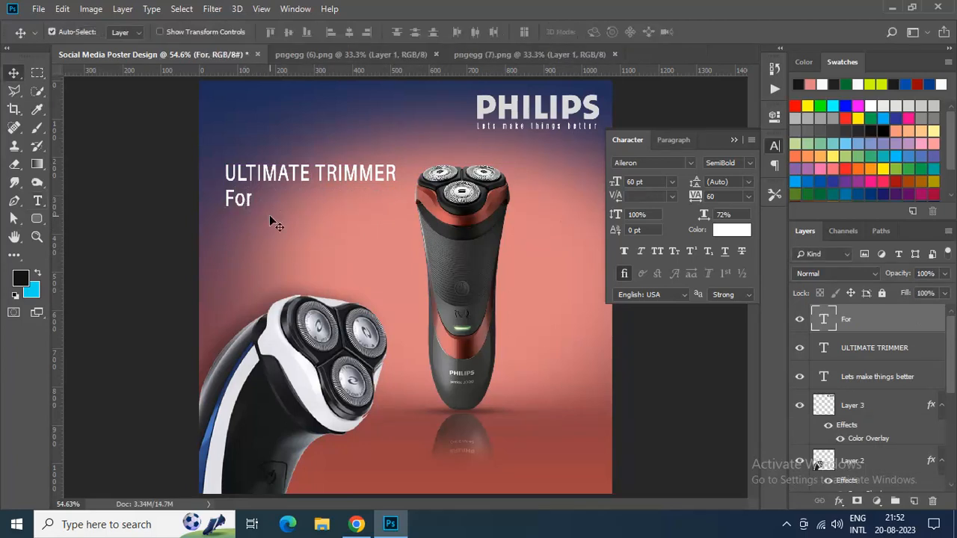
Enlarge the word "For" to about 430% with Free Transform and place it beneath the start of the headline.
click(63, 9)
click(142, 299)
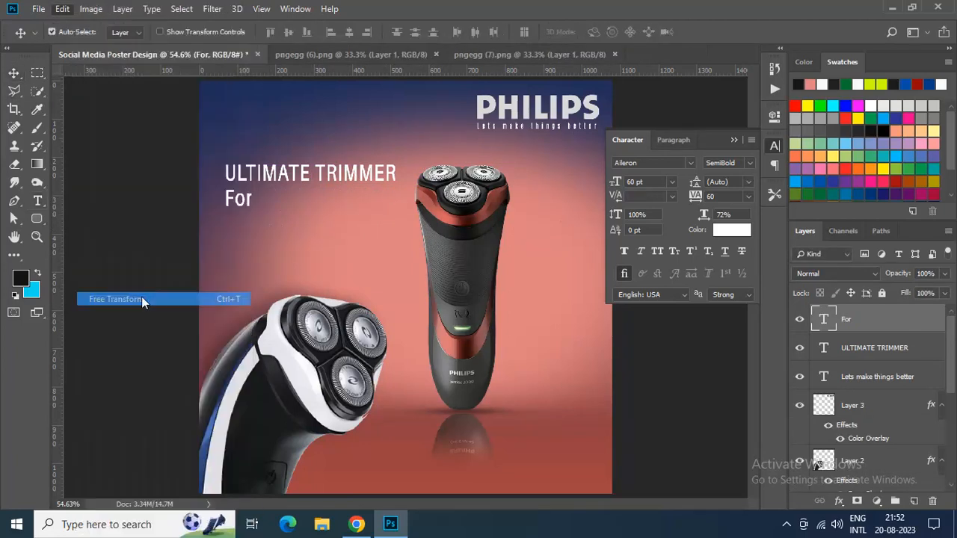
drag(256, 216, 302, 245)
key(Up)
key(Up)
key(Up)
key(Right)
key(Up)
key(Up)
key(Up)
key(Up)
key(Up)
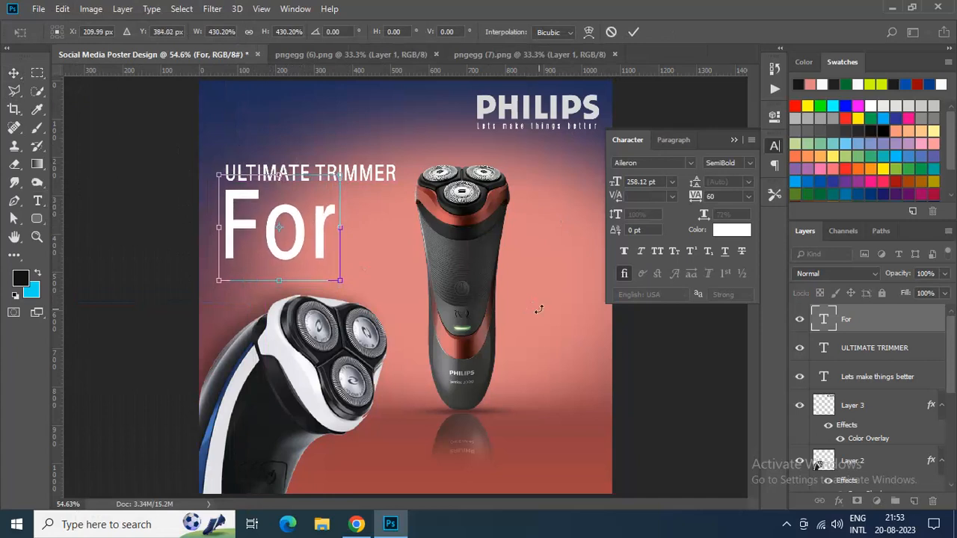
key(Return)
Set the tracking of "For" to -60 and its font size to 180 pt, and commit the edit.
double_click(826, 318)
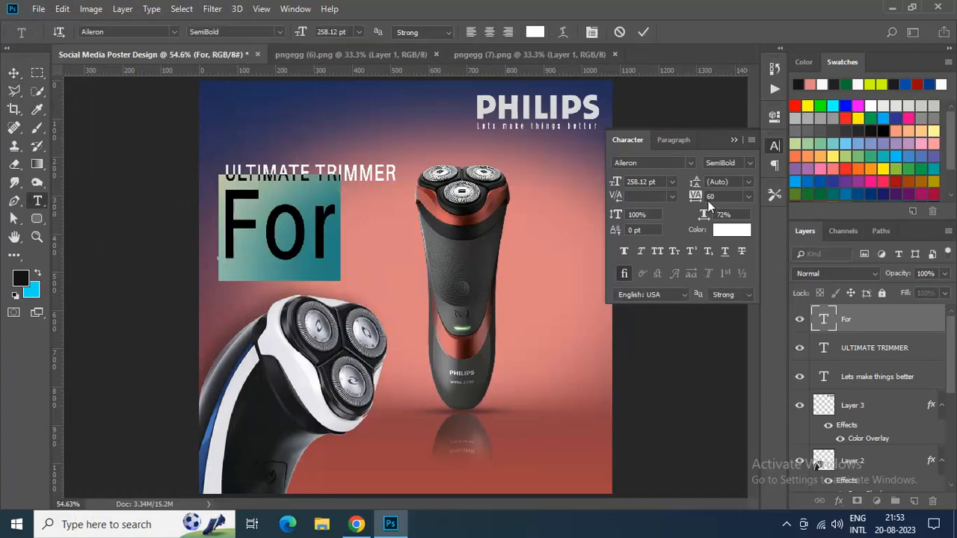
key(Return)
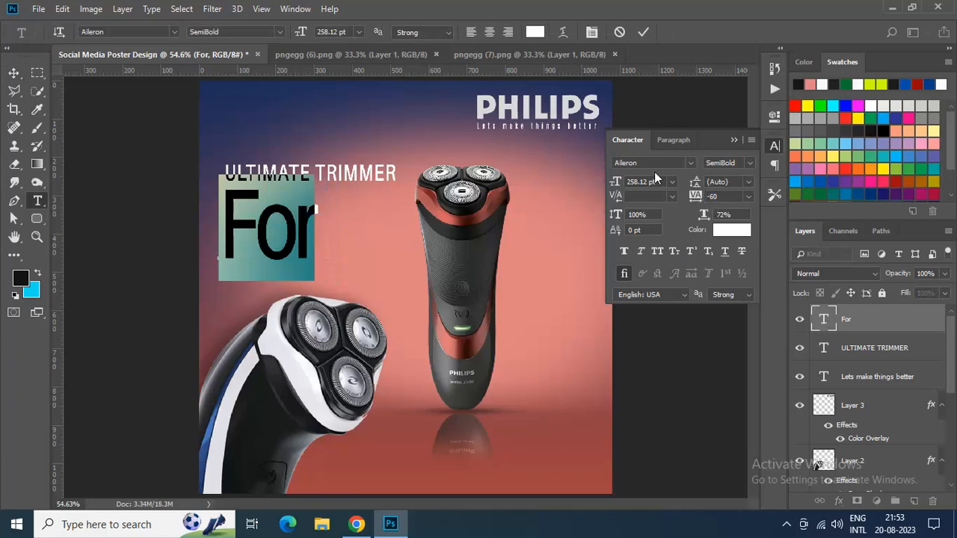
click(651, 182)
text(200)
key(Return)
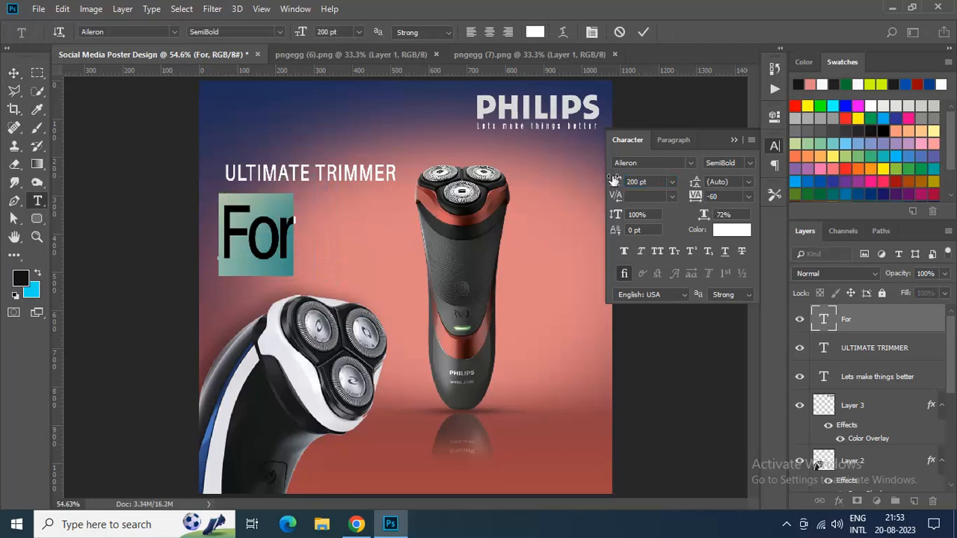
click(613, 182)
text(180)
key(Return)
click(644, 32)
Move "For" up under the headline, duplicate the ULTIMATE TRIMMER line below it, and change the copy's text to "MEN".
key(v)
drag(275, 229, 281, 262)
double_click(823, 349)
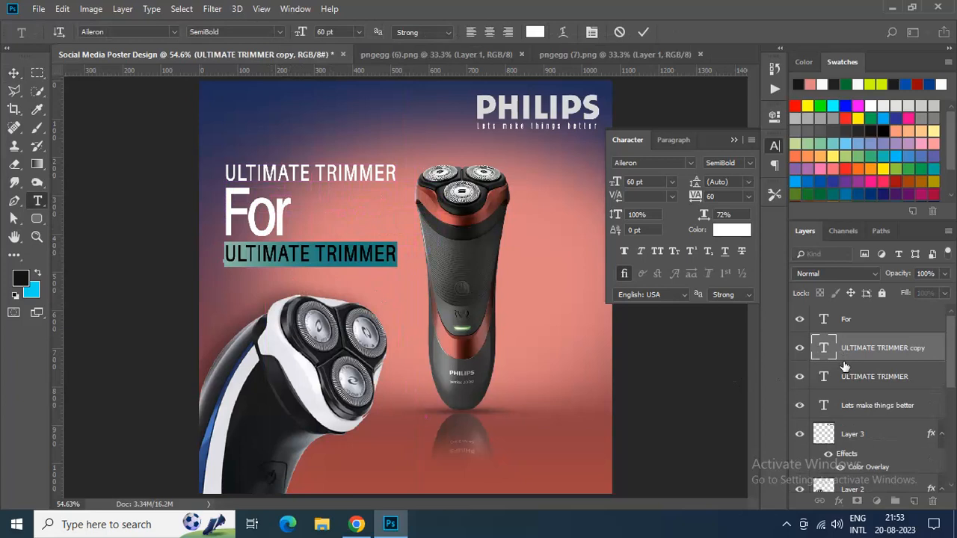
text(MEN)
click(643, 32)
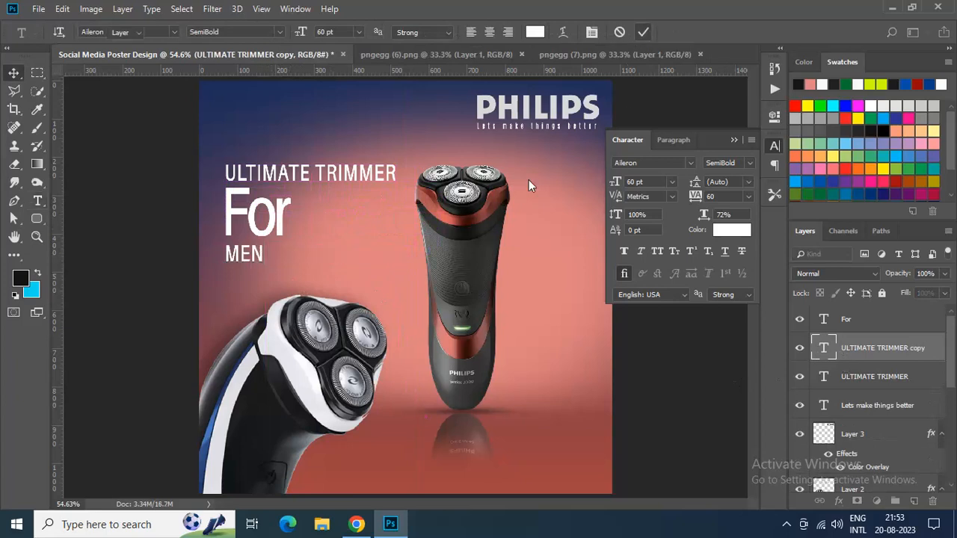
Move "MEN" beside "For" and stretch it to about 236% width and 140% height with Free Transform.
drag(247, 257, 325, 200)
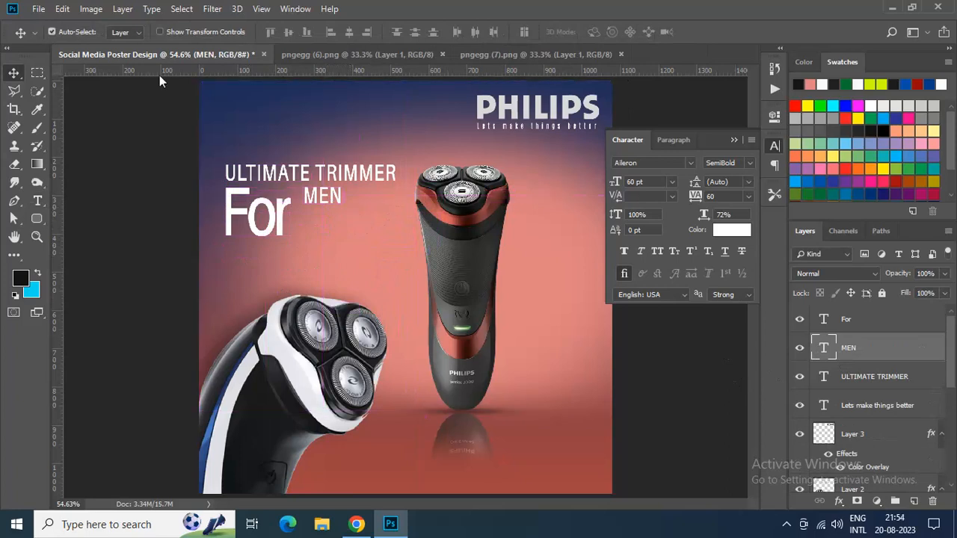
click(62, 9)
click(115, 296)
drag(343, 206, 401, 222)
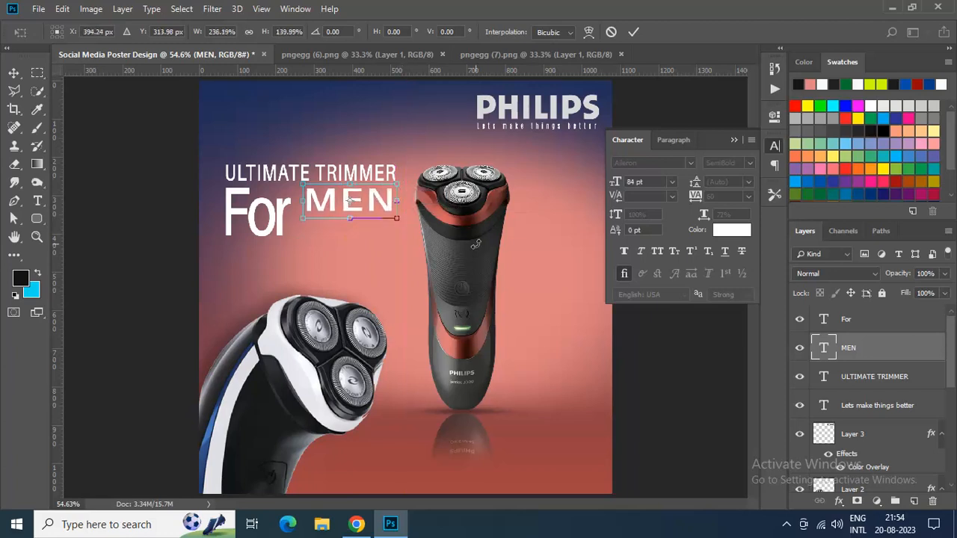
key(Return)
Nudge "MEN" up and to the right so it sits just beneath the right end of the headline.
key(Up)
key(Up)
key(Up)
key(Up)
key(Up)
key(Right)
key(Right)
key(Right)
key(Right)
key(Right)
key(Up)
key(Up)
key(Up)
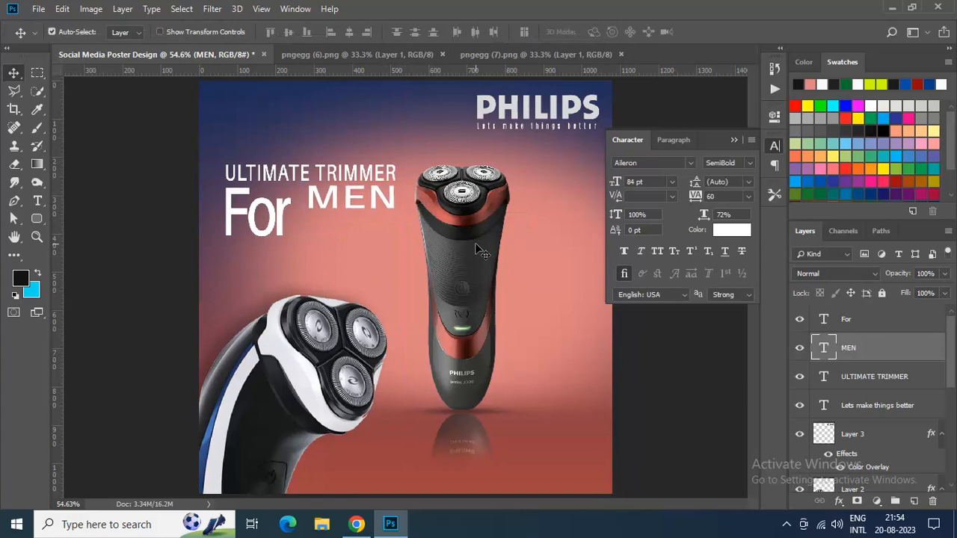
key(Down)
key(Down)
Duplicate the "MEN" text directly below itself and change the copy to read "WOMEN".
alt+drag(338, 202, 338, 225)
double_click(823, 348)
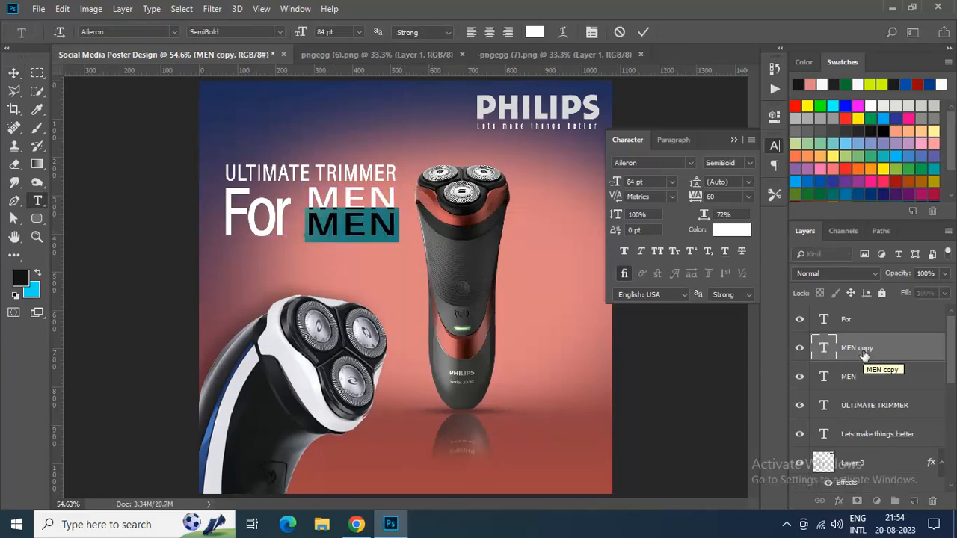
text(WOMEN)
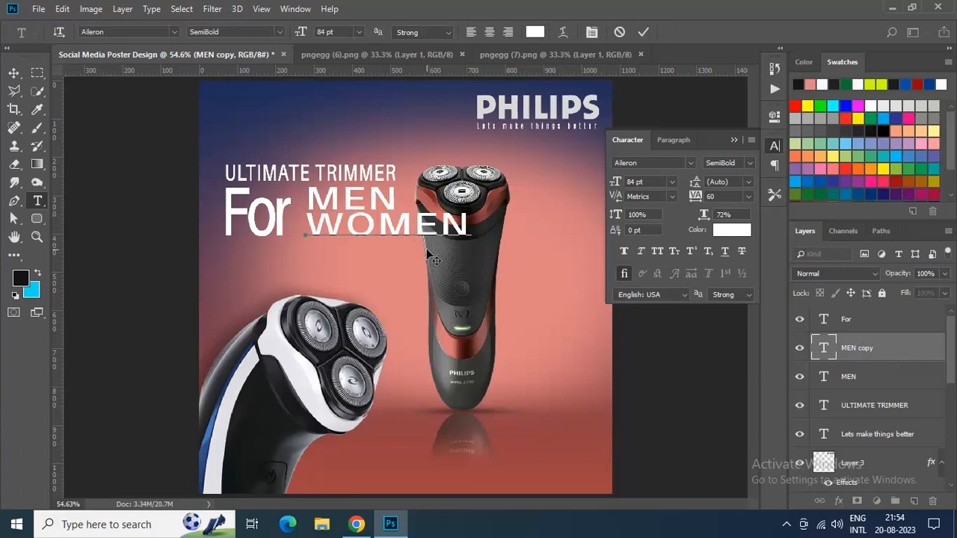
Tighten the tracking of "WOMEN" to -80 and move the word left against "For".
double_click(823, 347)
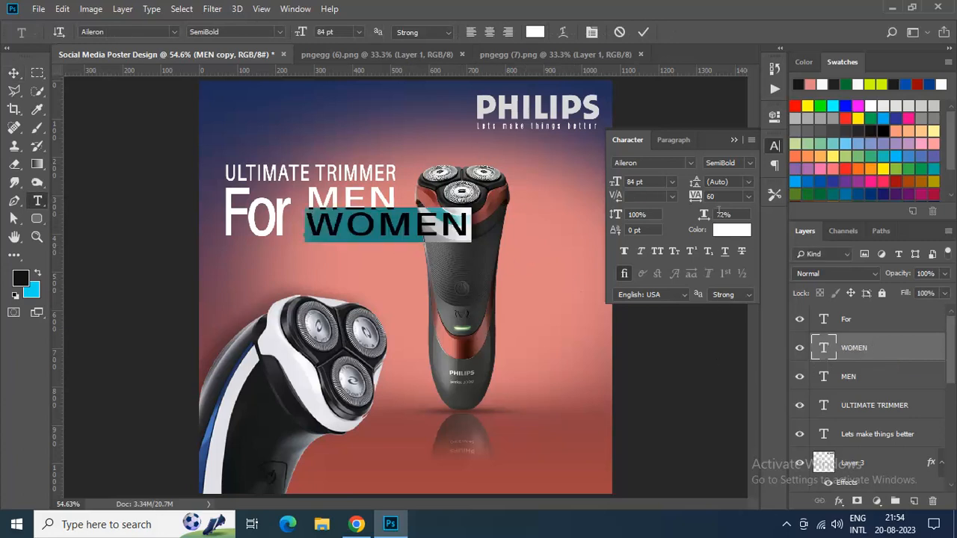
drag(694, 196, 693, 199)
click(643, 32)
key(v)
drag(370, 228, 365, 226)
Select the standing trimmer together with its shadow and reflection and nudge them right, away from the "WOMEN" text.
click(475, 276)
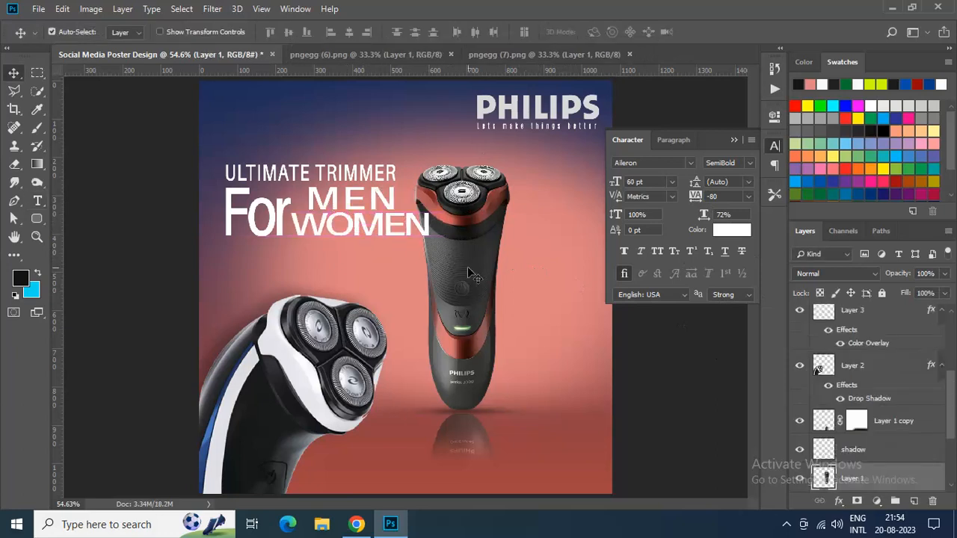
shift+click(477, 412)
shift+click(474, 430)
key(Right)
key(Right)
key(Right)
key(Right)
key(Right)
key(Right)
key(Right)
key(Right)
key(Right)
key(Right)
key(Right)
key(Right)
key(Right)
key(Right)
key(Right)
key(Right)
key(Right)
key(Right)
key(Right)
key(Right)
key(Right)
key(Right)
key(Right)
key(Right)
key(Right)
key(Right)
key(Right)
key(Right)
key(Right)
key(Right)
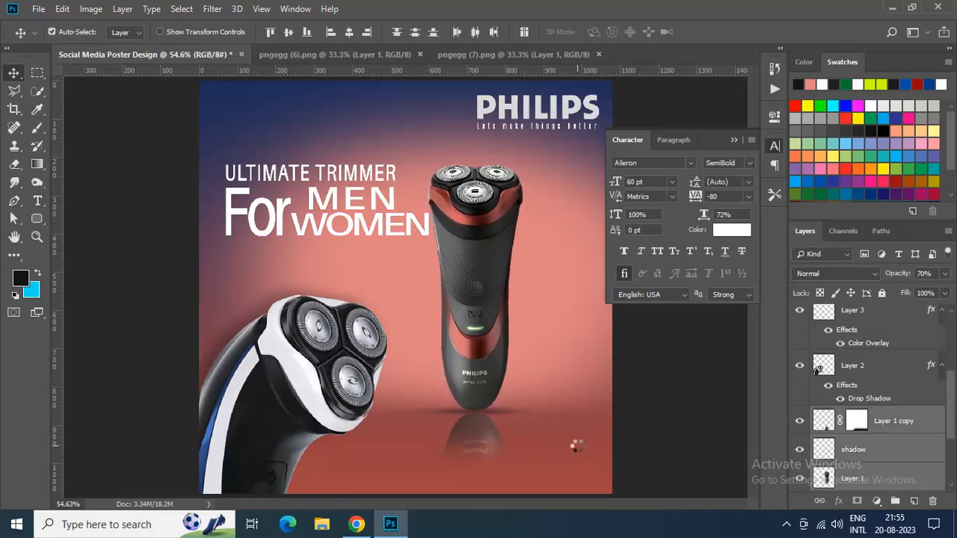
Nudge the selected standing trimmer, its shadow and its reflection further right, leaving a clear gap beside "WOMEN".
key(Right)
key(Right)
key(Right)
key(Right)
key(Right)
key(Right)
key(Right)
key(Right)
key(Right)
key(Right)
key(Right)
key(Right)
key(Right)
key(Right)
key(Right)
key(Right)
key(Right)
key(Right)
key(Right)
key(Right)
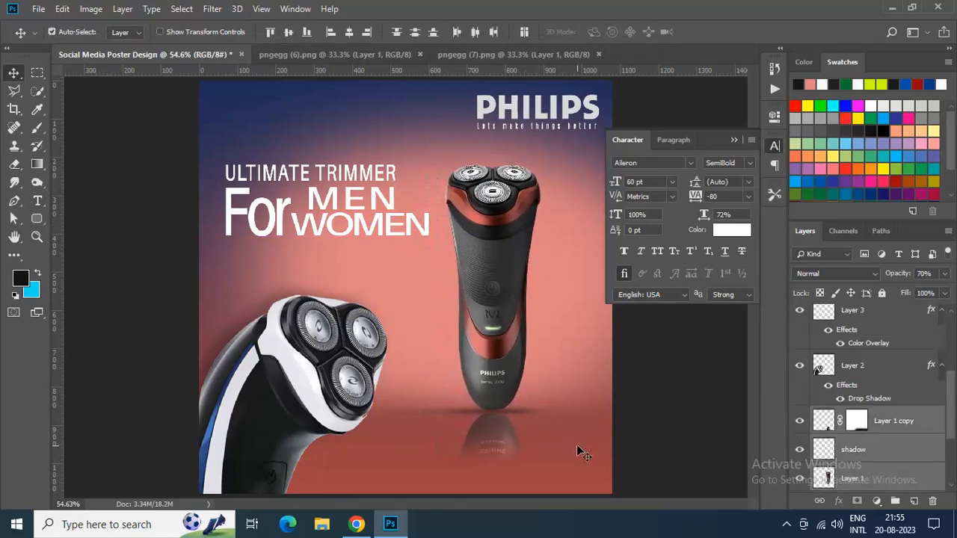
click(734, 140)
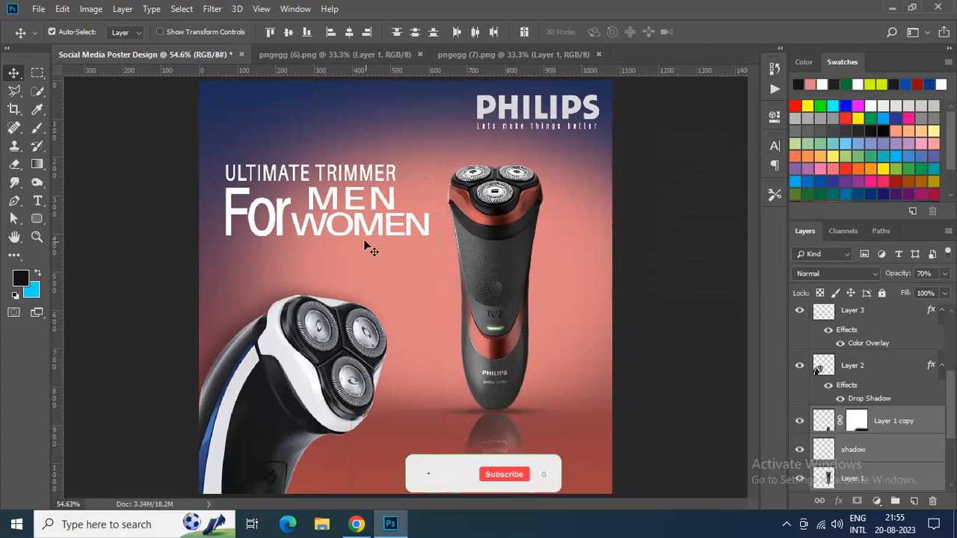
Scale the "ULTIMATE TRIMMER" headline up to about 124%, keeping its left edge aligned with "For".
click(427, 196)
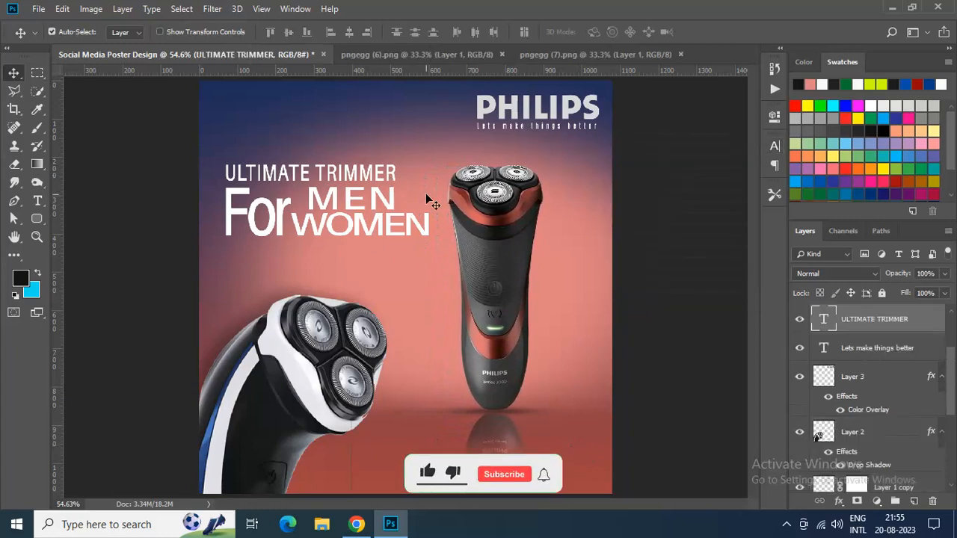
click(62, 9)
click(153, 300)
drag(398, 161, 418, 168)
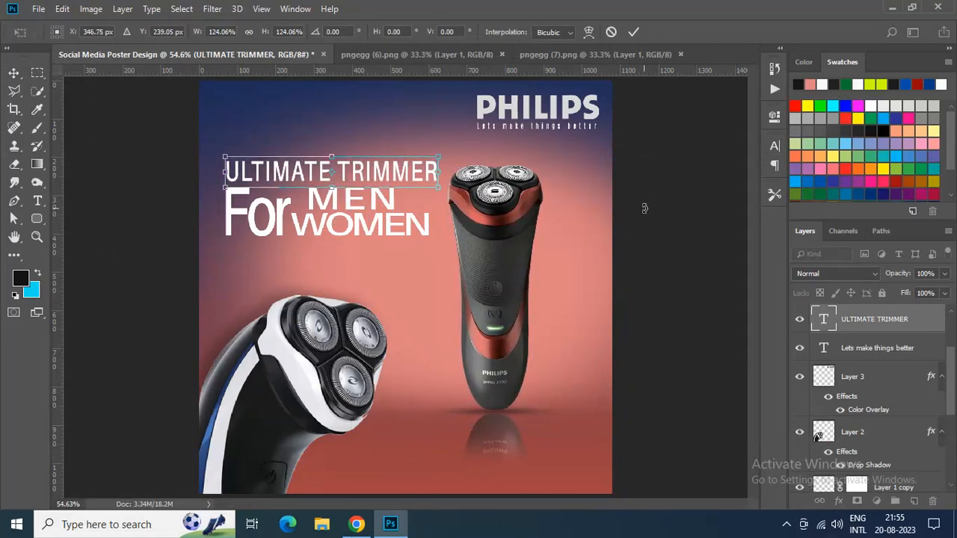
key(Return)
Align "WOMEN" with the headline's right end and "MEN" with its left edge, and tighten the tracking of "MEN" to -80.
drag(391, 208, 330, 196)
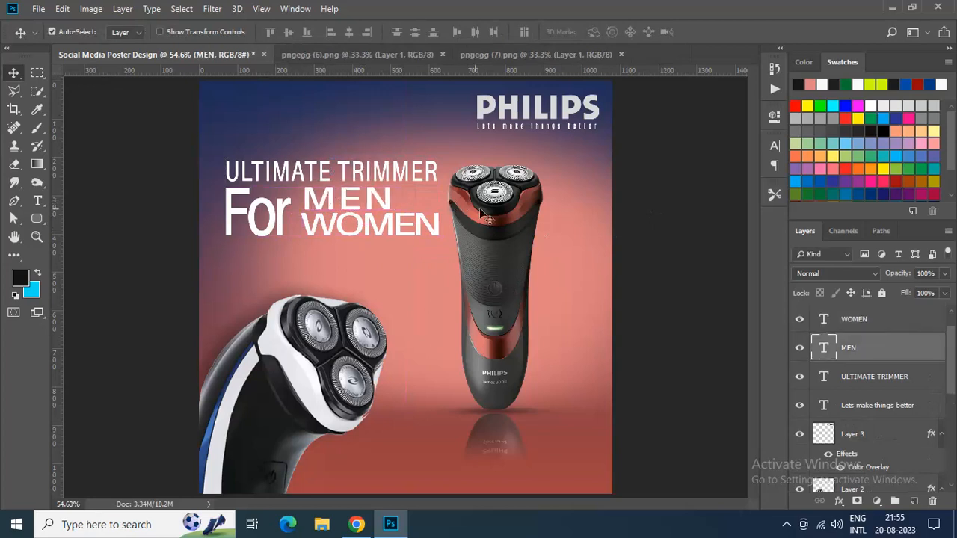
click(775, 147)
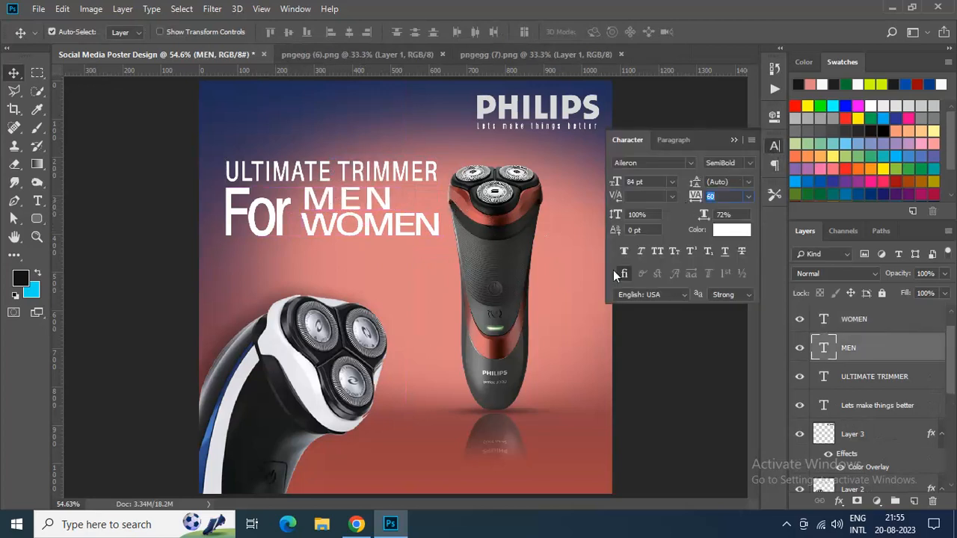
double_click(825, 350)
drag(703, 198, 696, 196)
click(643, 32)
key(v)
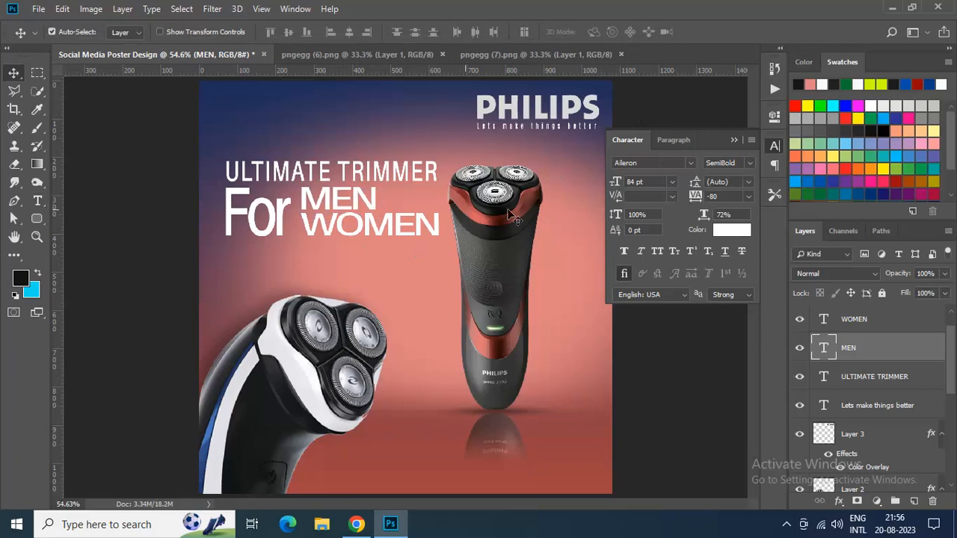
Add the word "and" after "MEN", separated by spaces.
double_click(824, 348)
key(Right)
text(and)
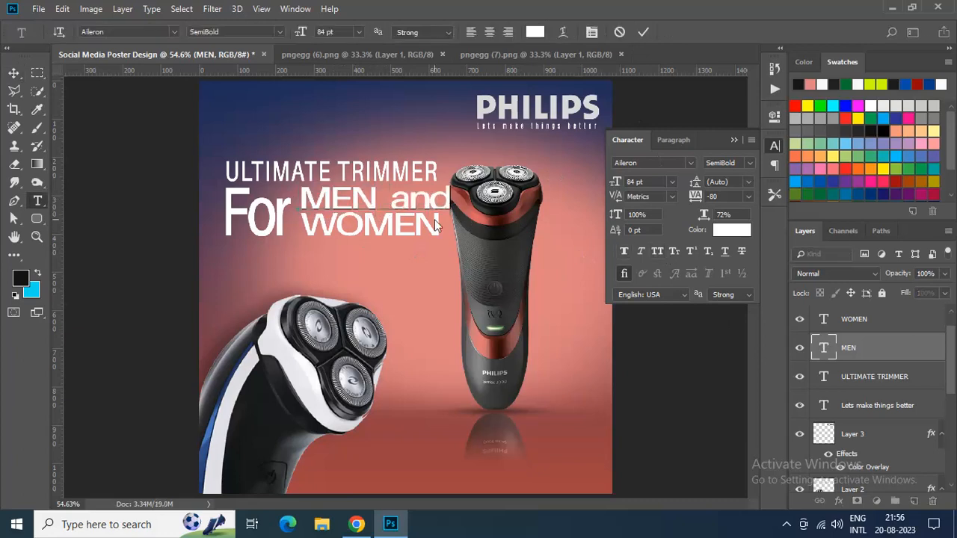
Reduce the word "and" to 70 pt and shift the "MEN and" line slightly left to line up above "WOMEN".
double_click(824, 349)
click(429, 200)
drag(390, 200, 445, 199)
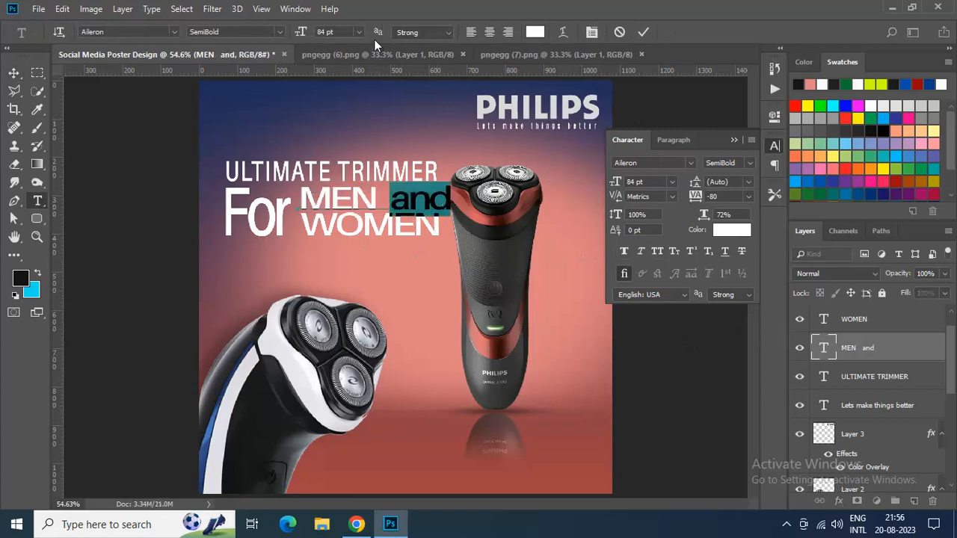
click(303, 32)
key(Return)
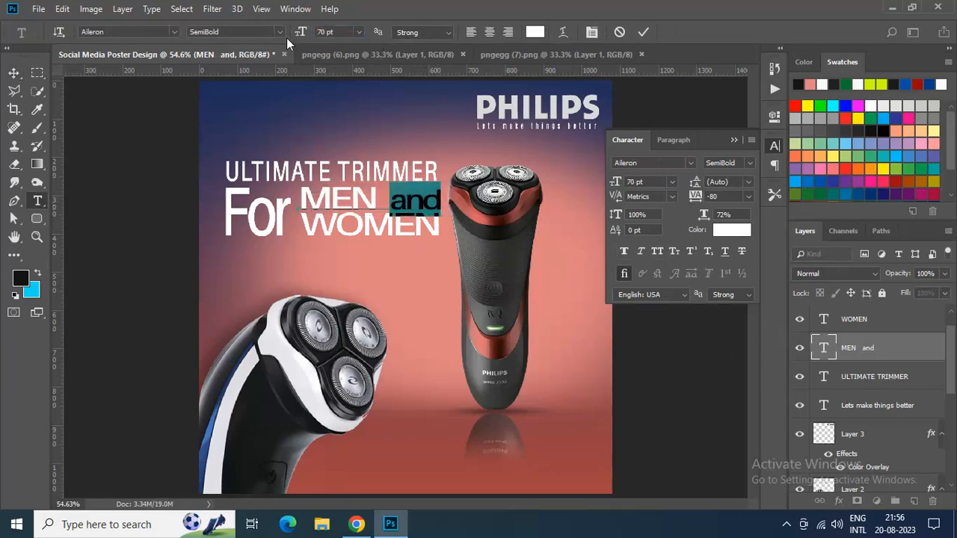
click(644, 32)
key(v)
drag(424, 199, 412, 202)
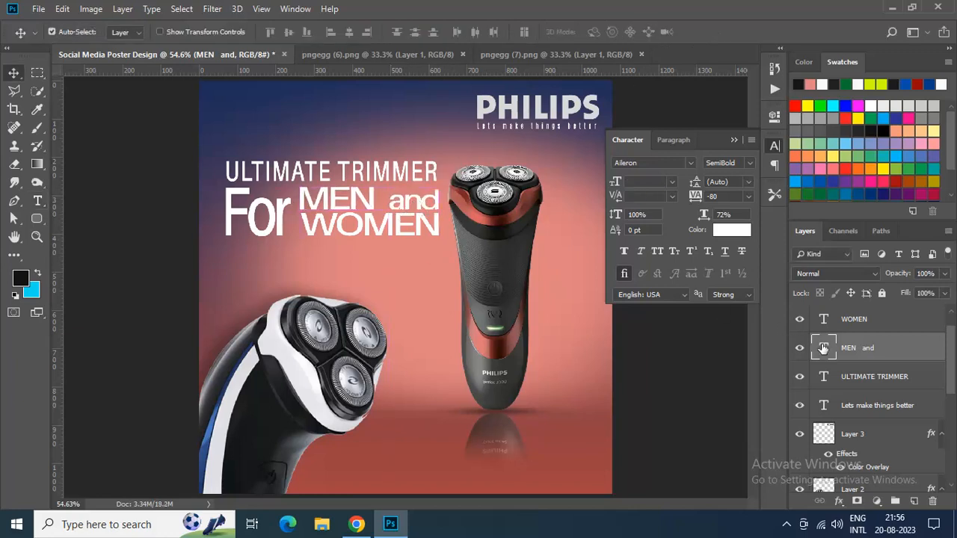
double_click(823, 348)
click(398, 203)
click(392, 205)
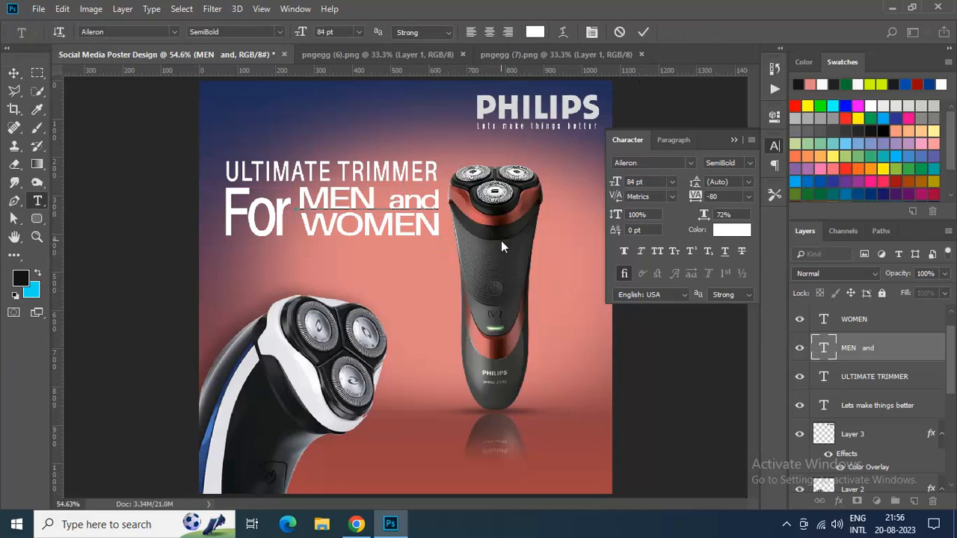
key(BackSpace)
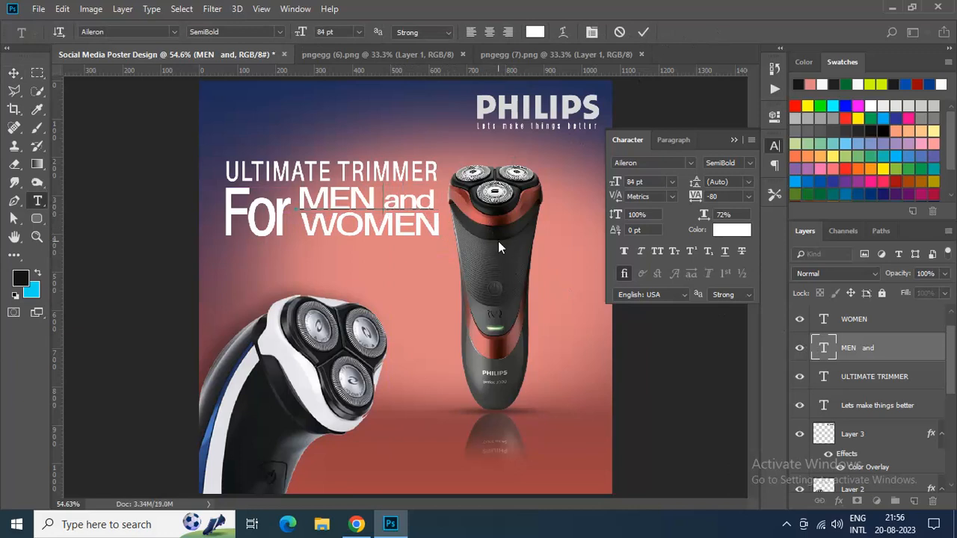
click(643, 32)
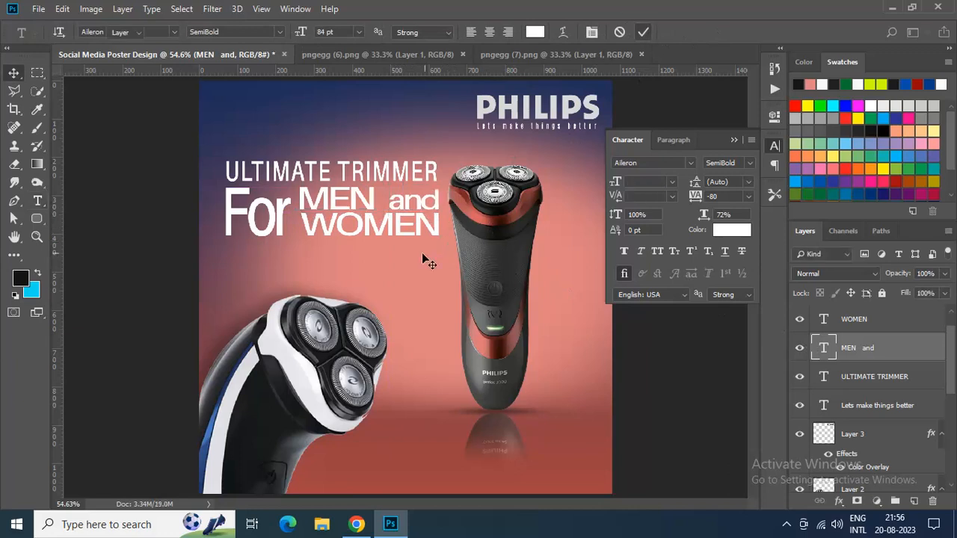
Draw a horizontal white line about 547 px long beneath the headline block with the Pen tool, using a 2 px stroke.
click(16, 201)
click(226, 244)
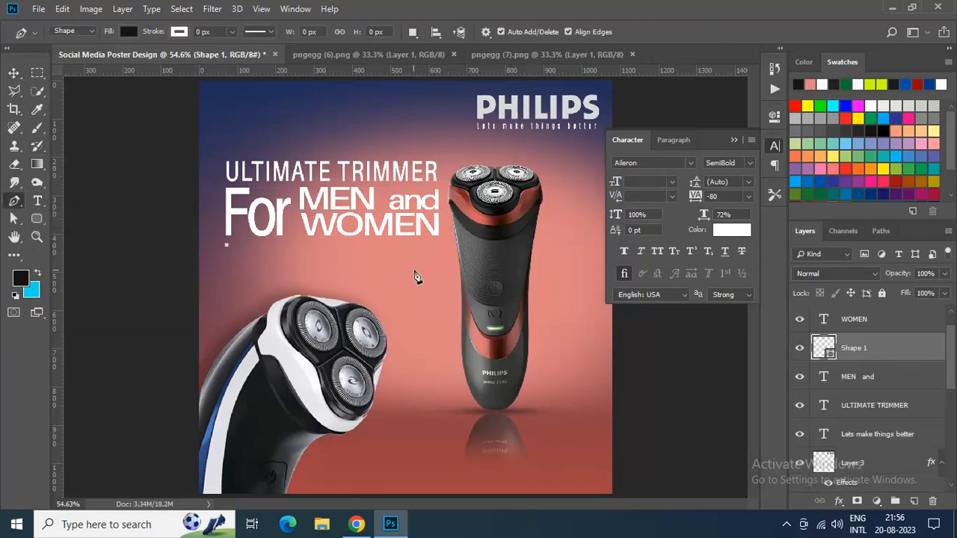
click(437, 245)
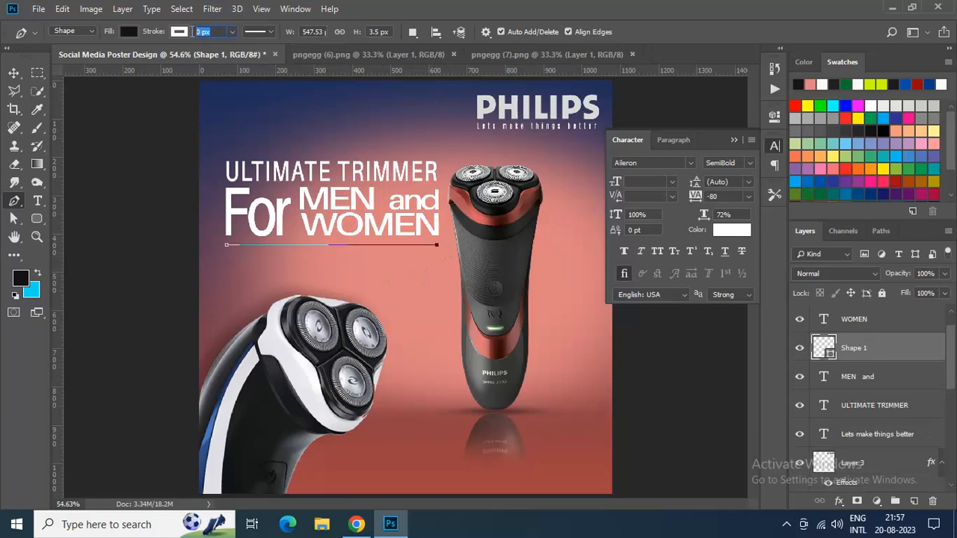
key(Return)
click(15, 73)
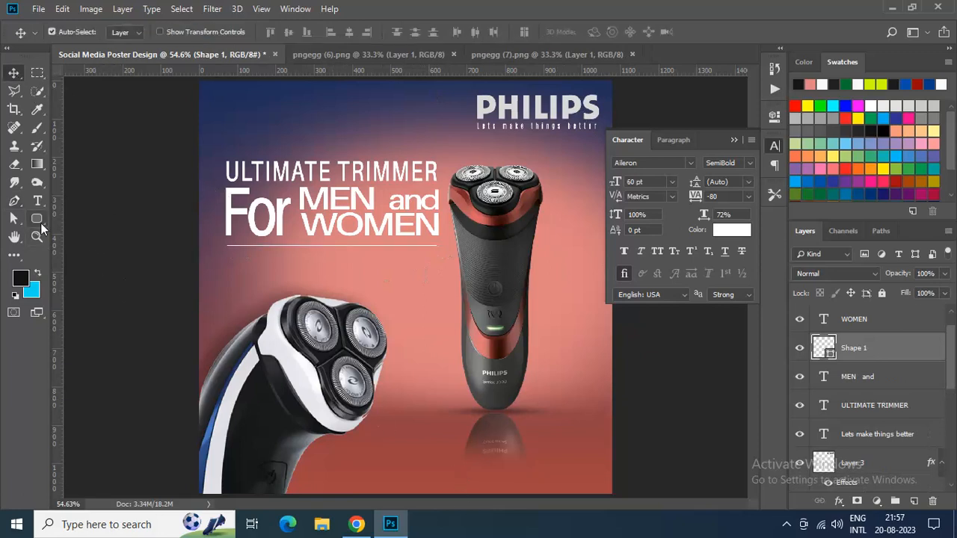
Draw a rounded rectangle about 261 × 54 px below the standing trimmer and fill it with dark brown #2e0b05.
click(35, 220)
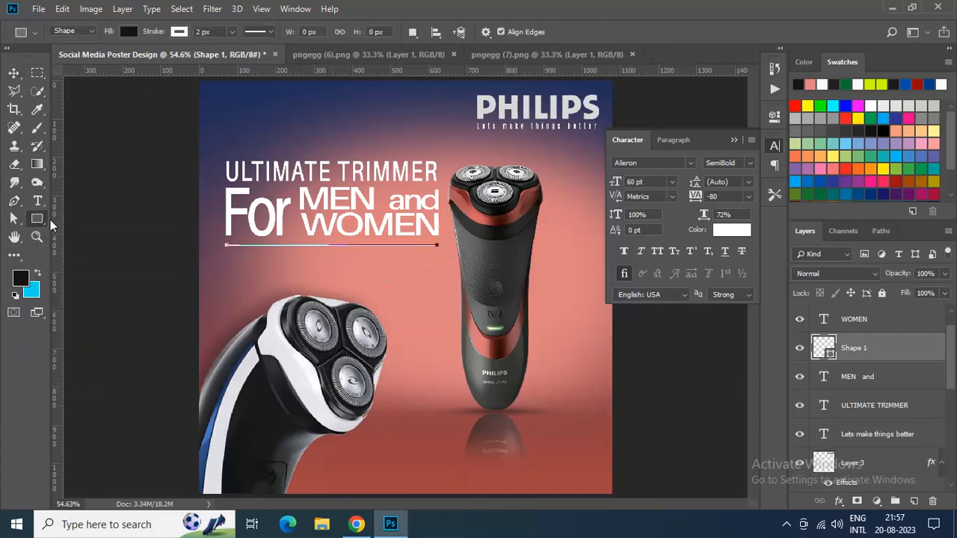
right_click(35, 220)
click(97, 230)
drag(435, 454, 535, 475)
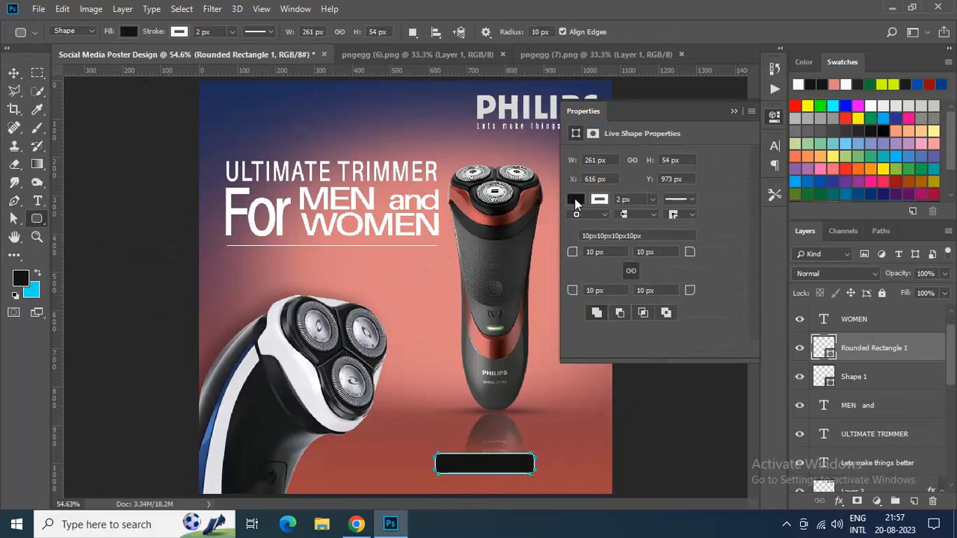
click(576, 200)
click(711, 226)
click(680, 310)
click(840, 182)
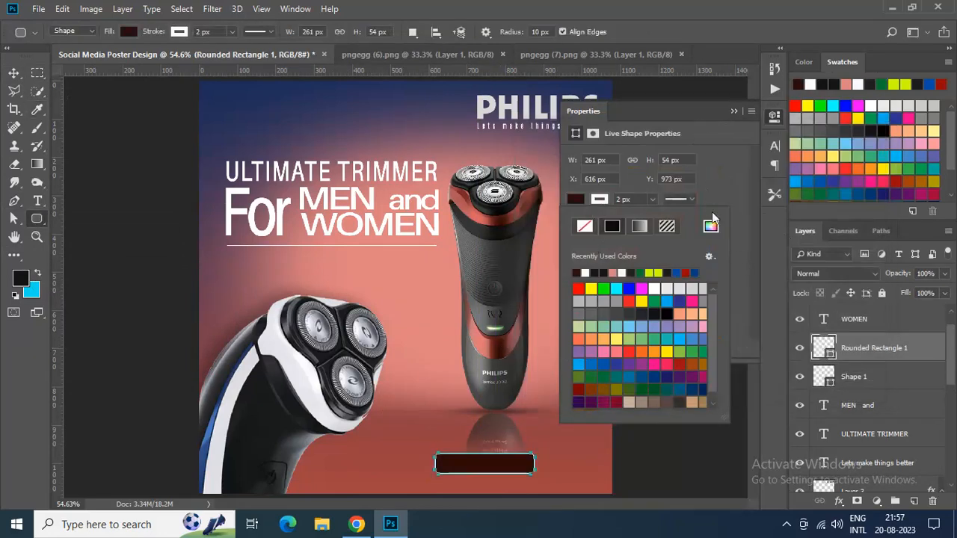
click(734, 178)
Round the rectangle's corners to 22 px and set its stroke width to 0 px.
drag(572, 254, 581, 255)
drag(641, 199, 615, 199)
text(0)
key(Return)
click(734, 112)
Move the rounded rectangle below the white line, aligned with the left edge of the headline block.
key(v)
drag(513, 470, 351, 277)
drag(281, 278, 259, 273)
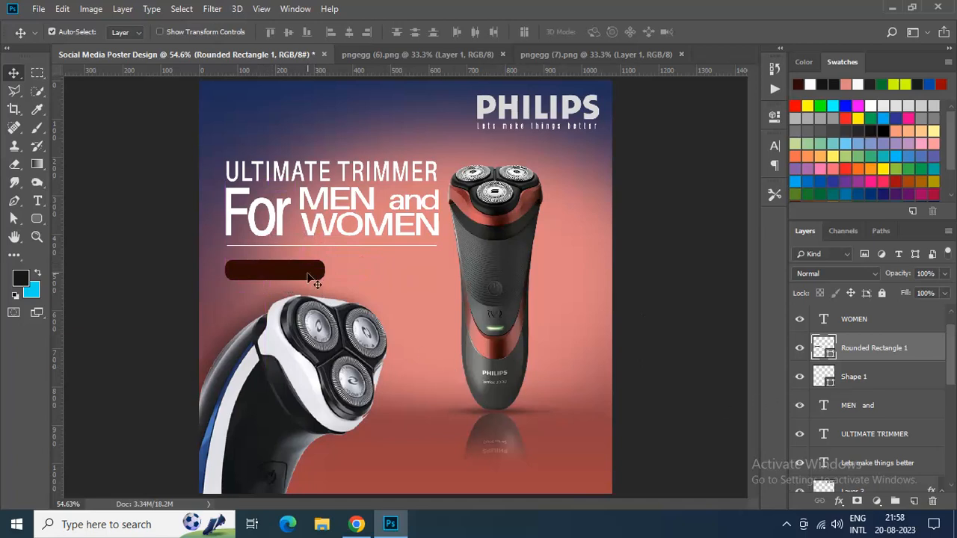
Add the text "Shop Now" in the empty area above the headline and set its size to 40 pt.
click(38, 200)
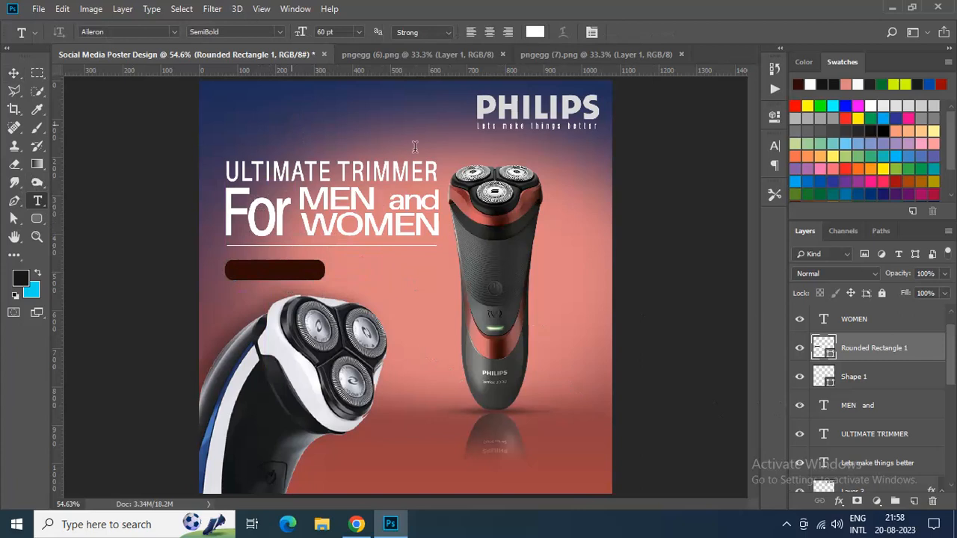
click(291, 120)
text(Shop Now)
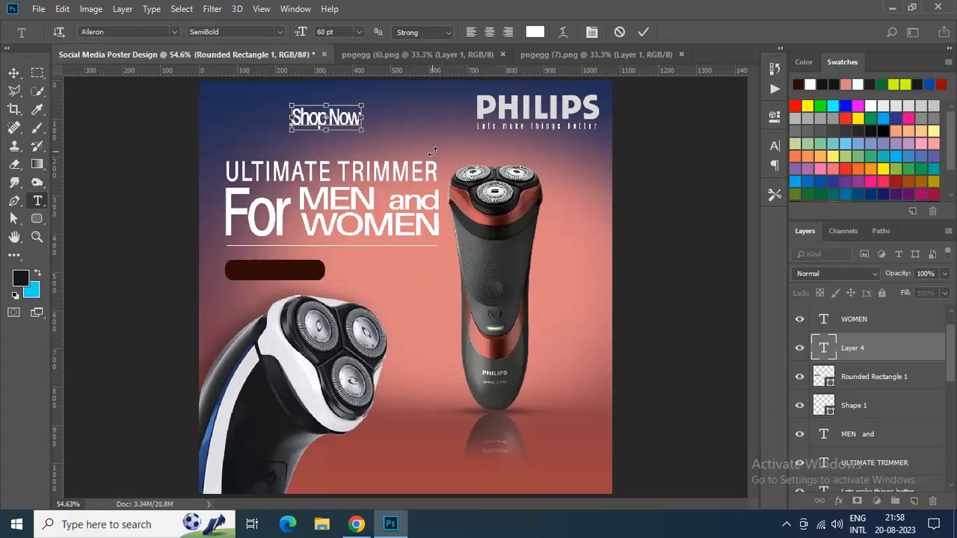
key(ctrl+a)
text(50)
key(Return)
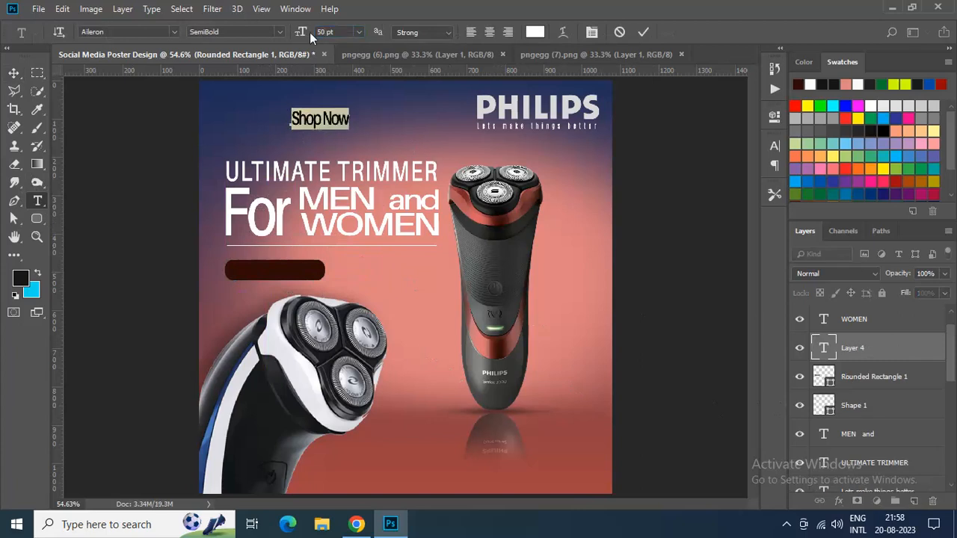
click(312, 36)
key(Return)
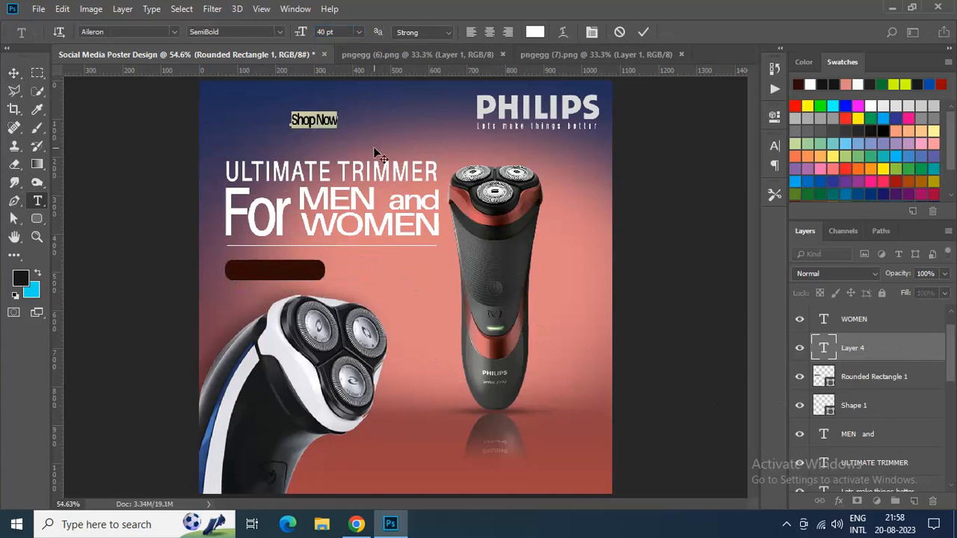
Set the tracking of "Shop Now" to 0 and place the text on the rounded rectangle.
click(775, 145)
text(0)
key(Return)
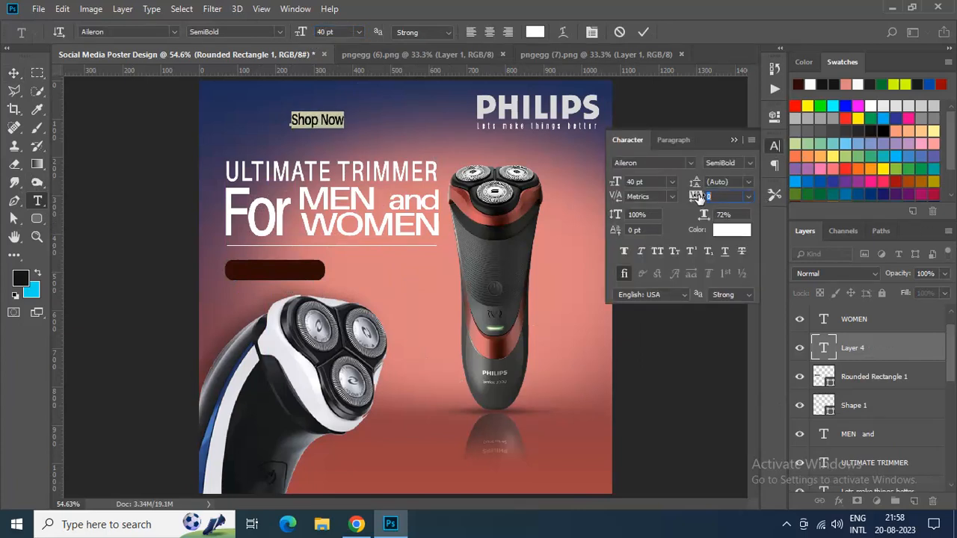
click(643, 31)
key(v)
drag(297, 134, 255, 284)
Narrow the rounded rectangle behind "Shop Now" to about 199 px wide from its right side.
click(281, 278)
click(37, 218)
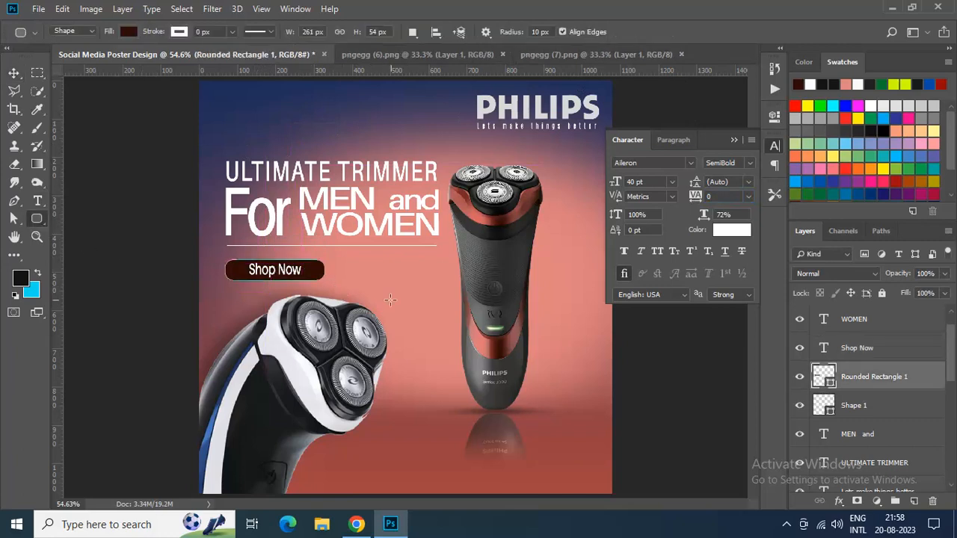
click(62, 9)
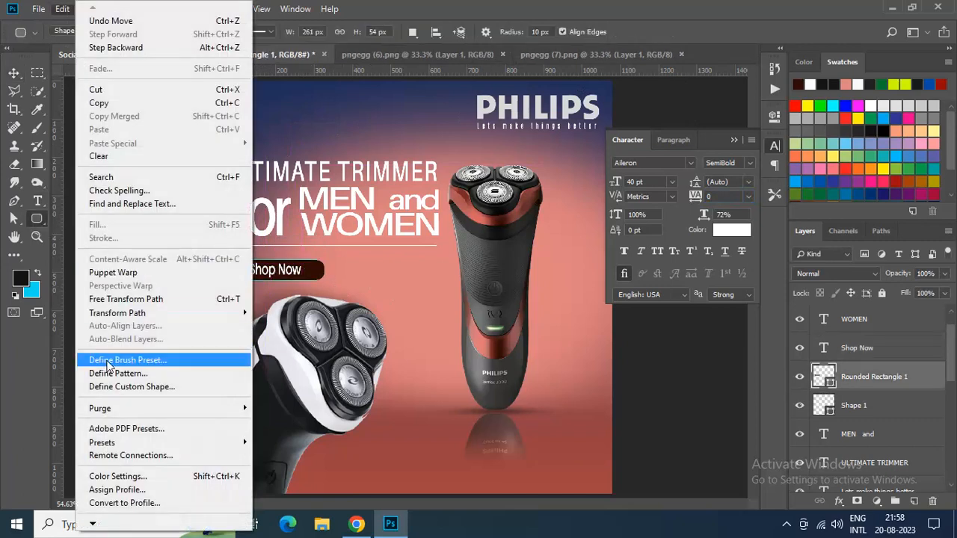
click(105, 304)
drag(326, 269, 303, 271)
key(Return)
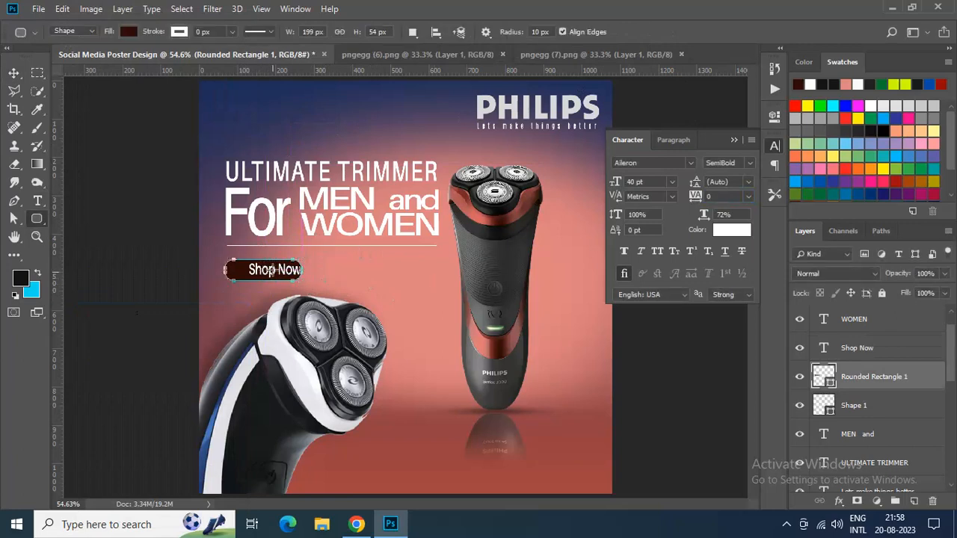
Nudge the "Shop Now" text left until it is centred on the narrowed button.
key(v)
click(269, 273)
key(shift+Left)
key(shift+Left)
key(Left)
key(Left)
key(Left)
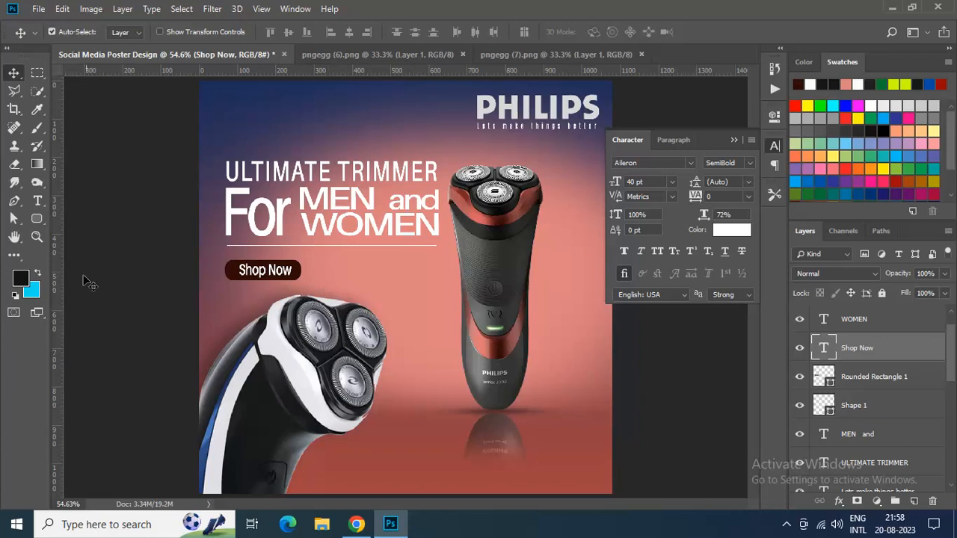
Change the fill of the "Shop Now" button to the brownish red #832e2c, derived from a sampled background colour.
click(226, 269)
click(37, 219)
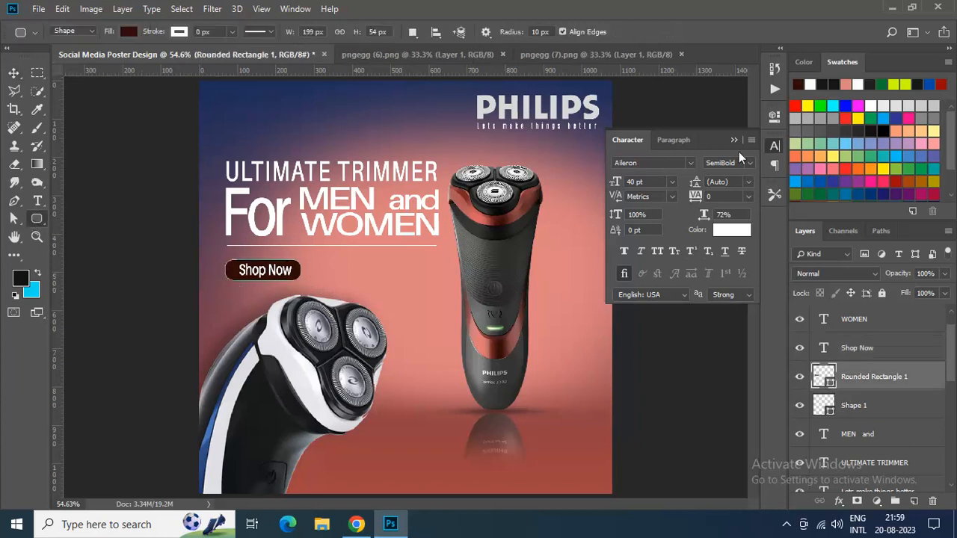
click(774, 116)
click(575, 199)
click(711, 226)
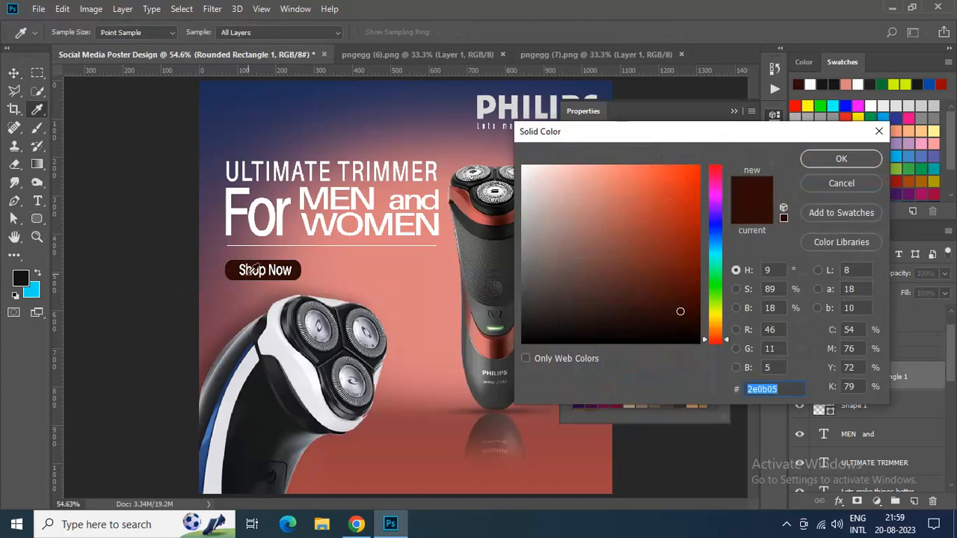
click(219, 407)
click(415, 288)
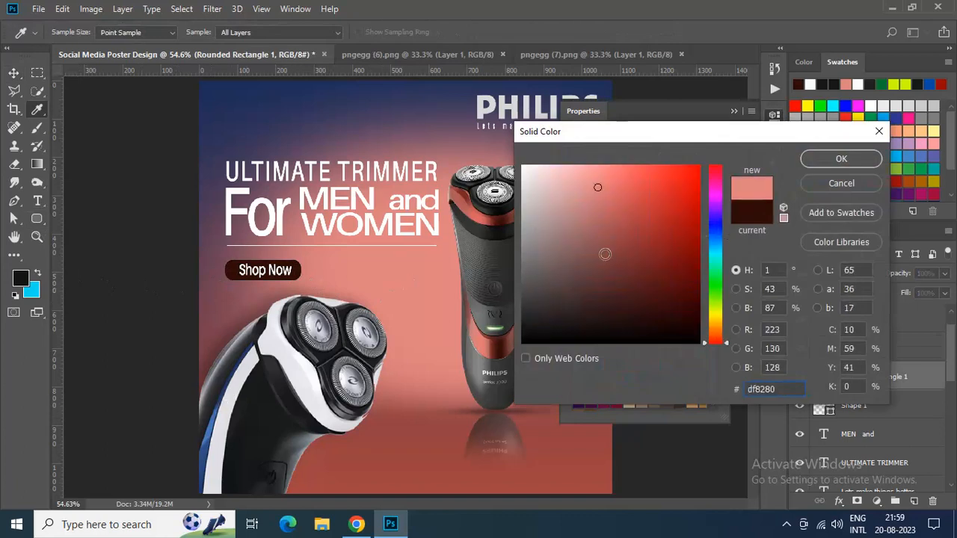
drag(618, 199, 638, 250)
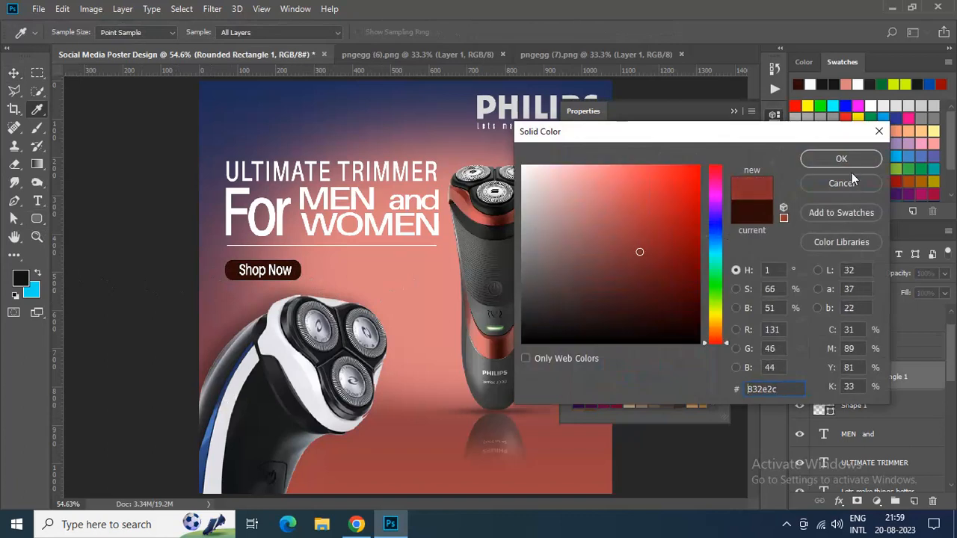
click(841, 159)
click(13, 73)
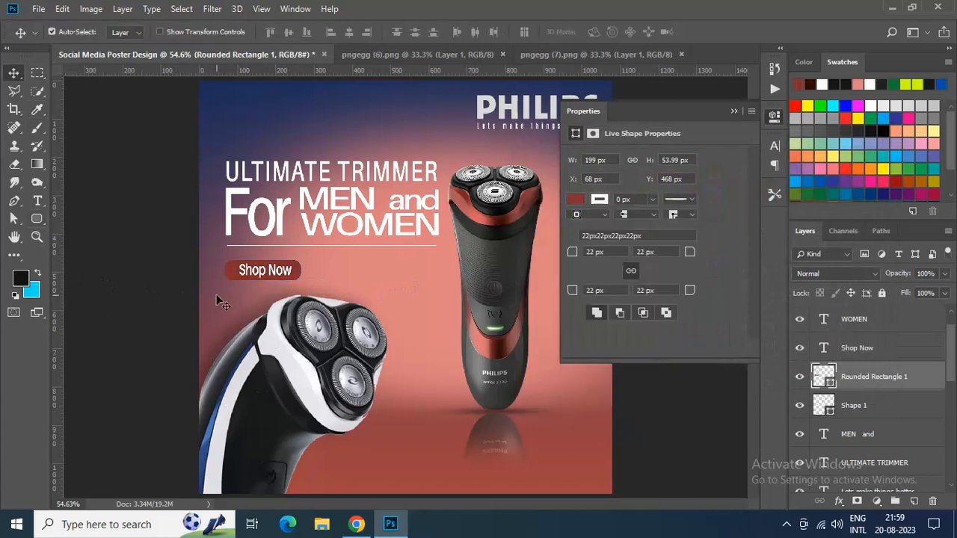
Nudge the "Shop Now" text slightly left on its button to X 100 px and close its properties.
click(275, 274)
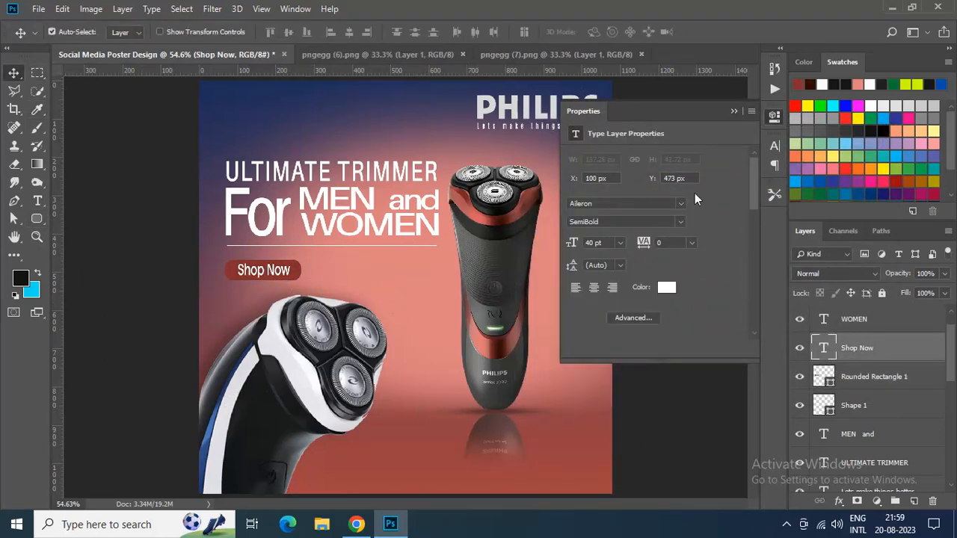
click(733, 110)
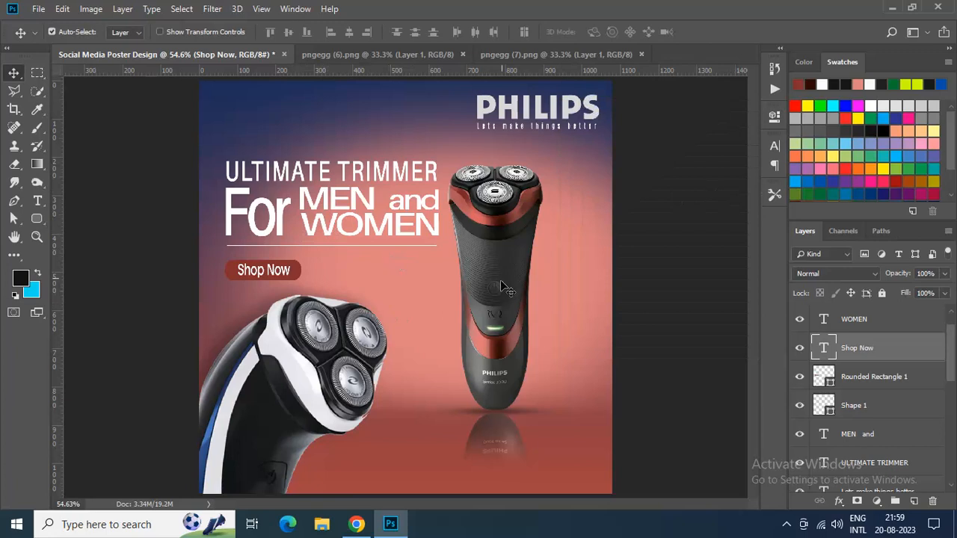
Create a paragraph text box beneath the standing red-and-black shaver and fill it with Lorem Ipsum placeholder text.
click(37, 203)
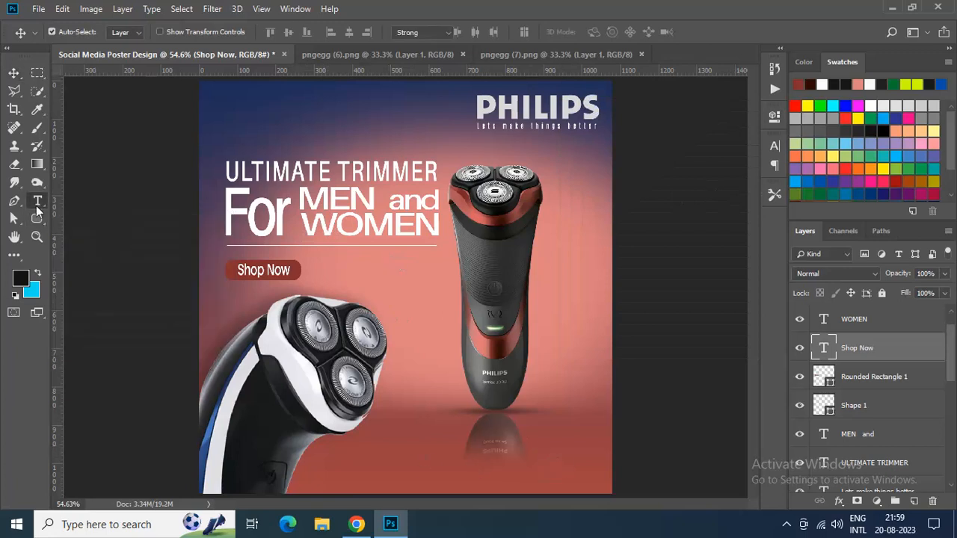
click(37, 209)
click(72, 206)
drag(388, 421, 594, 467)
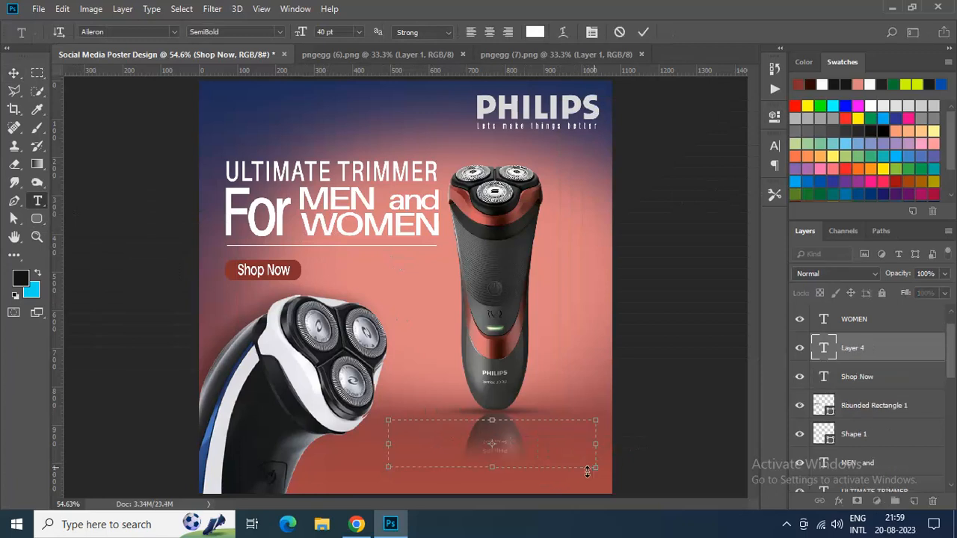
click(150, 9)
click(190, 326)
Set all the placeholder text to 20 pt and extend its text box downward past the poster's lower edge.
key(ctrl+a)
click(342, 33)
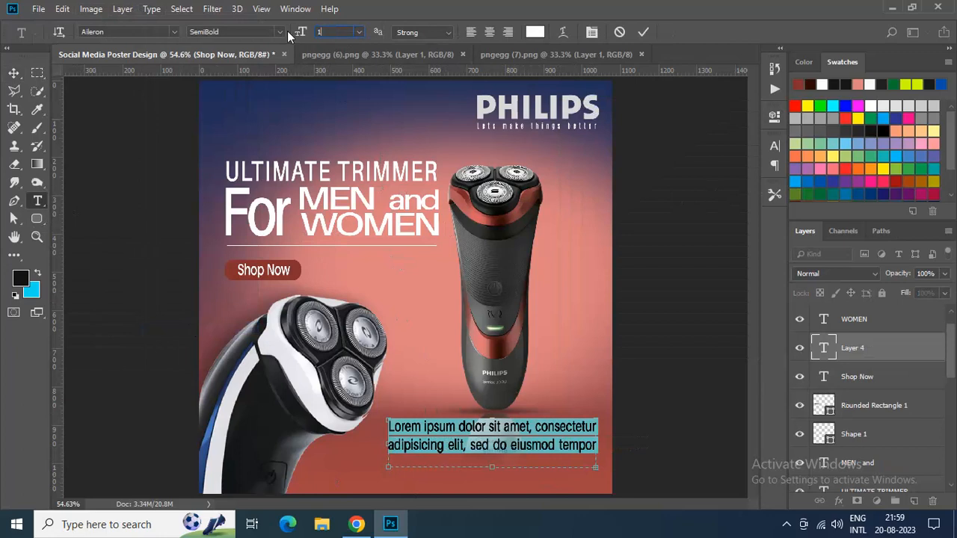
text(10)
key(Return)
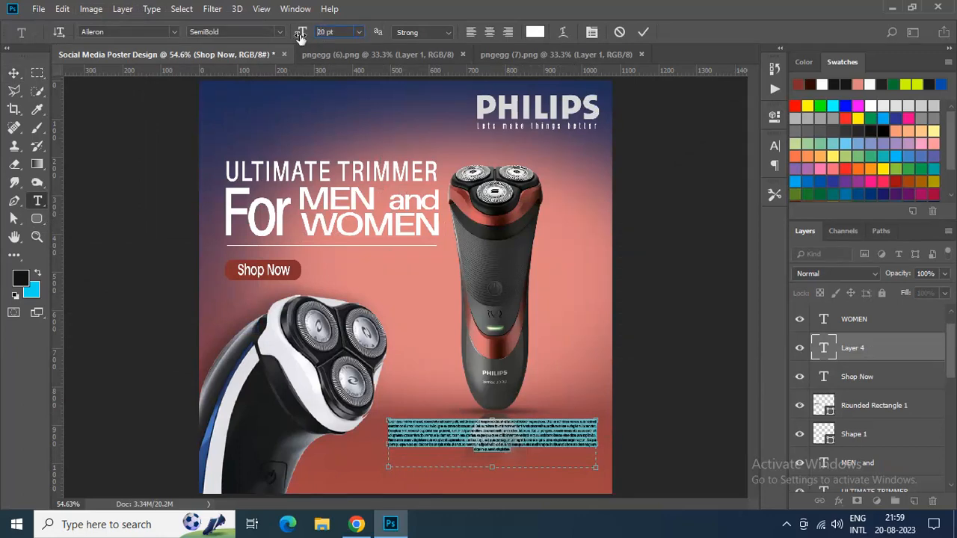
key(Return)
drag(492, 468, 491, 511)
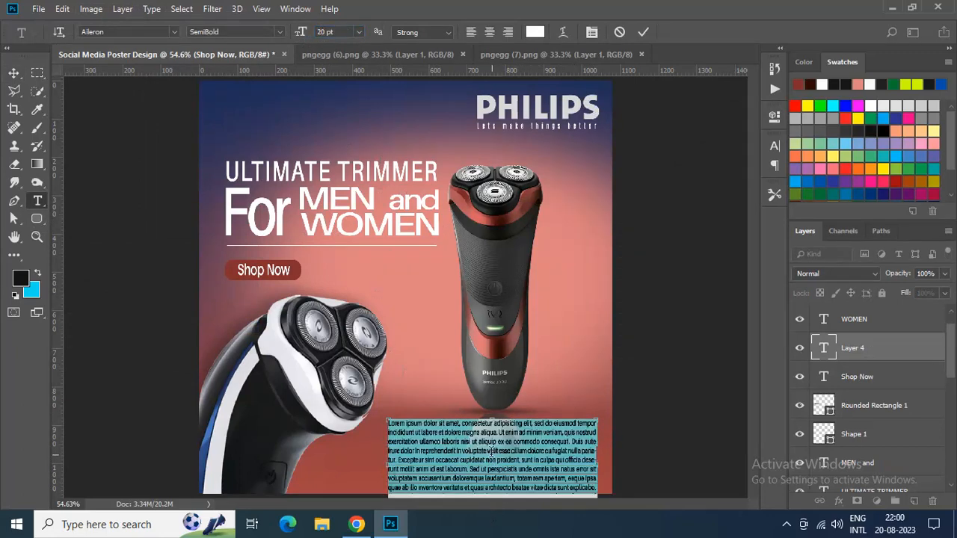
Trim the placeholder paragraph to three lines and shorten its text box to about 92 px high.
drag(490, 450, 614, 532)
key(BackSpace)
drag(492, 460, 607, 532)
key(BackSpace)
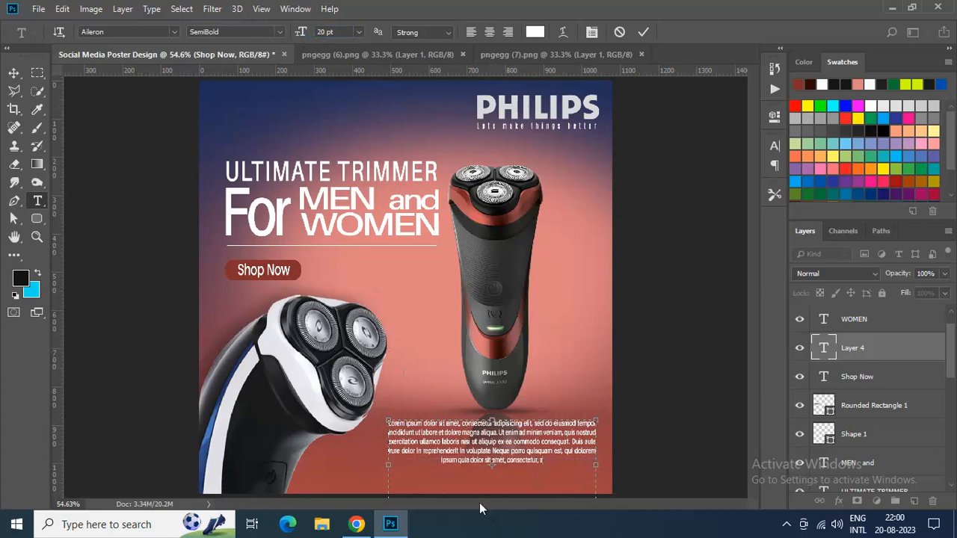
scroll(651, 373, down, 2)
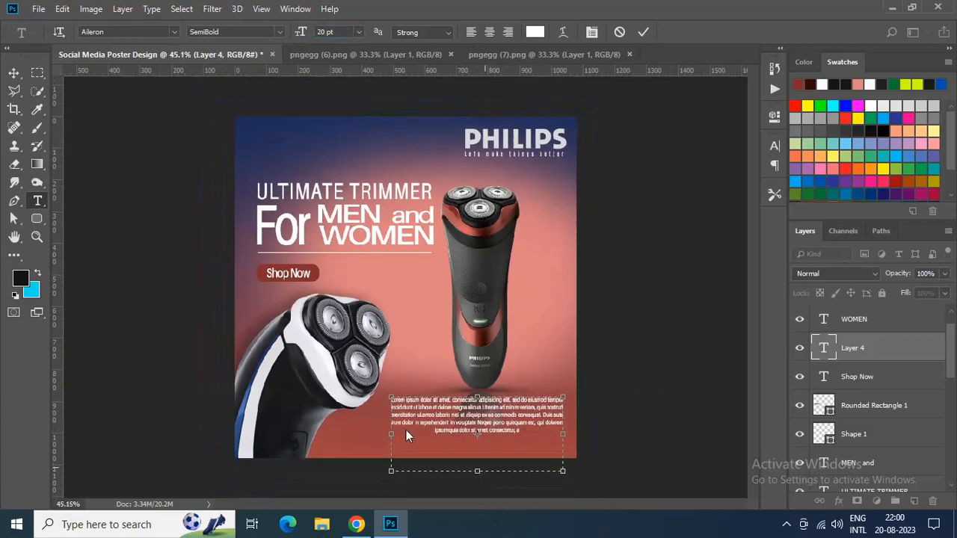
drag(477, 467, 476, 439)
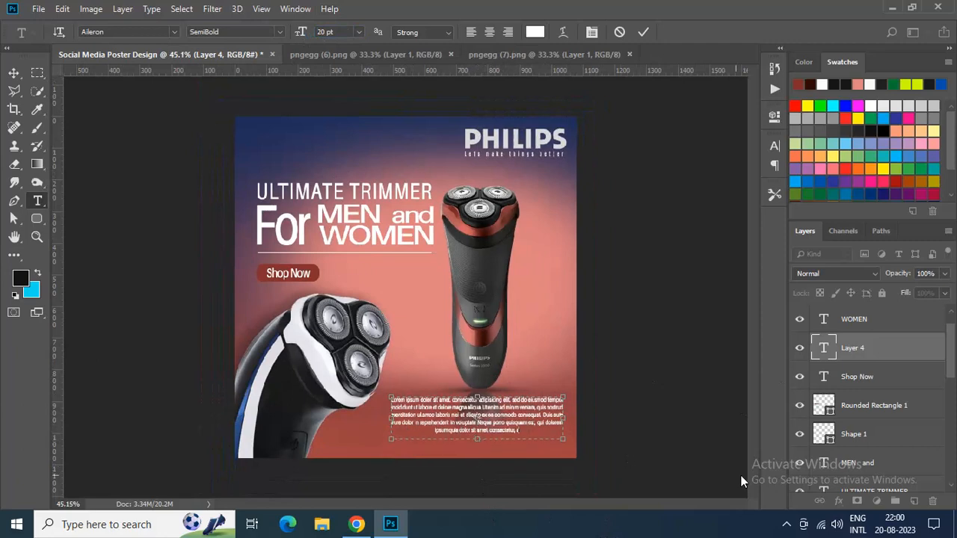
drag(455, 415, 530, 449)
key(BackSpace)
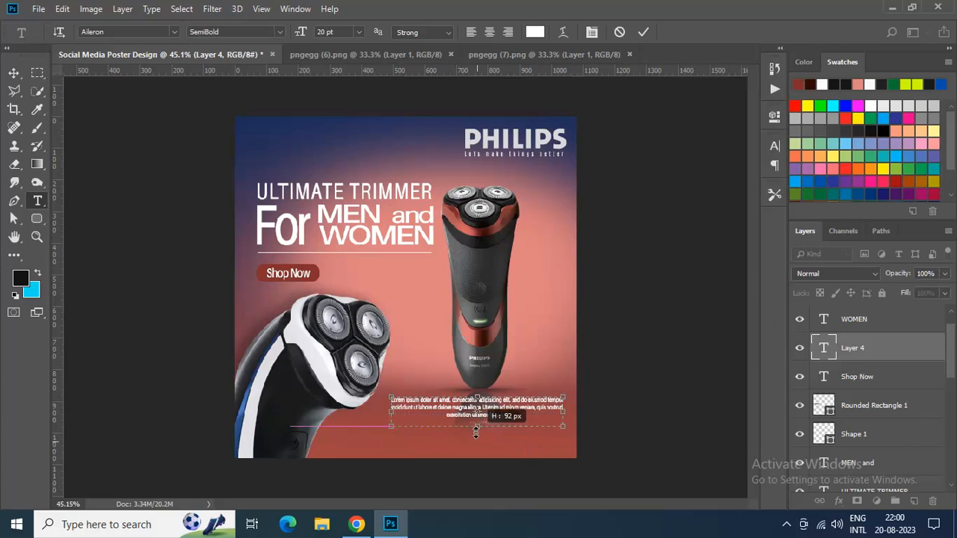
Commit the placeholder paragraph and move it down below the shaver's reflection, near the poster's lower edge.
click(643, 32)
key(v)
drag(459, 404, 460, 437)
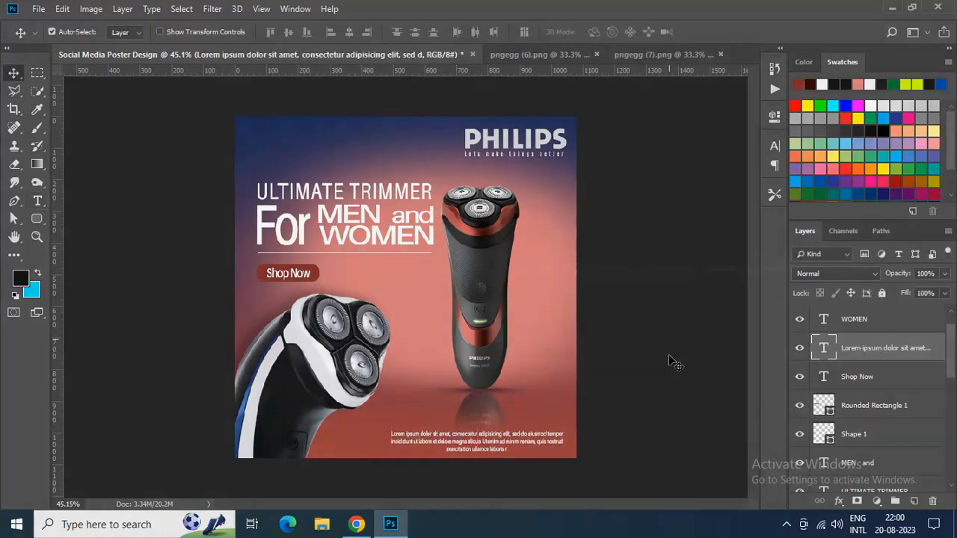